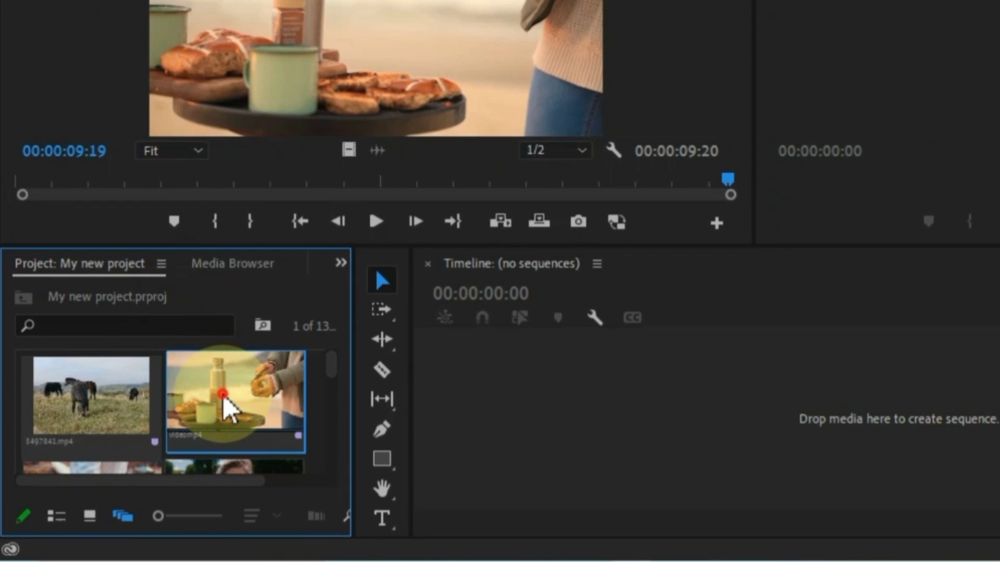
# Step: Build a videomp4 sequence from the breakfast-table clip and play it through to 00:00:09:20
pyautogui.moveTo(223, 395); pyautogui.dragTo(486, 427)
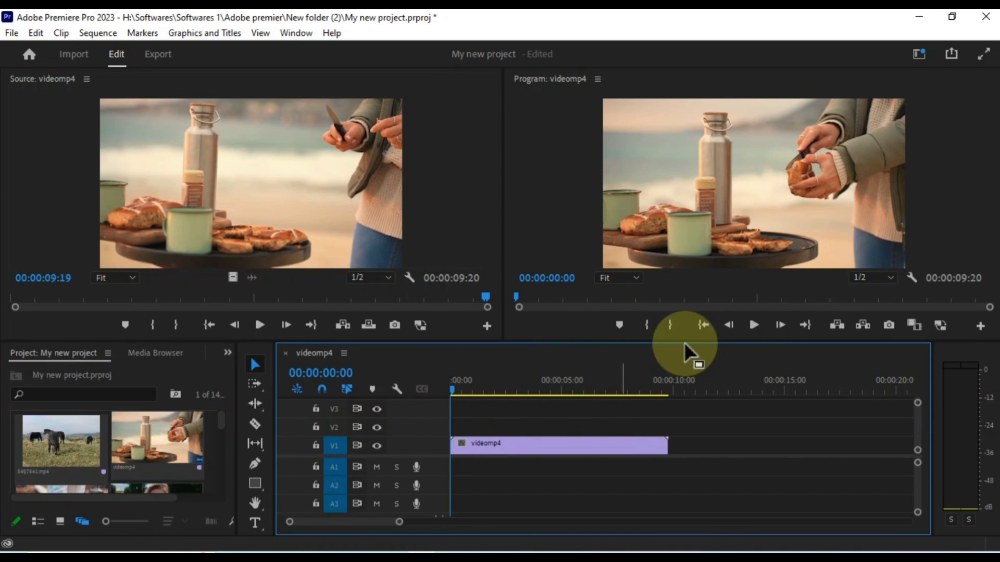
pyautogui.click(754, 325)
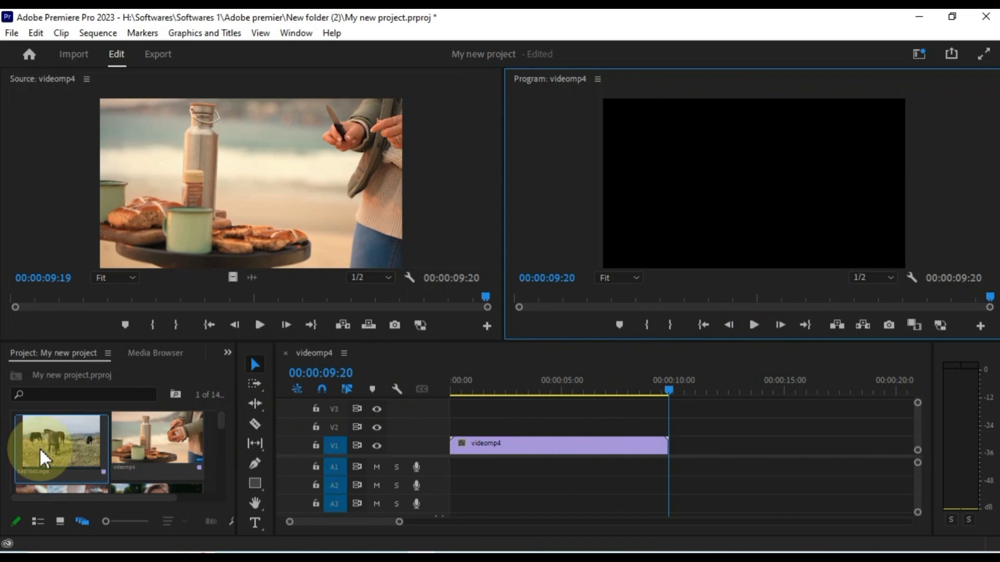
# Step: Trim the horse clip 5497841.mp4 to about five seconds and place it after videomp4 on V1
pyautogui.doubleClick(30, 448)
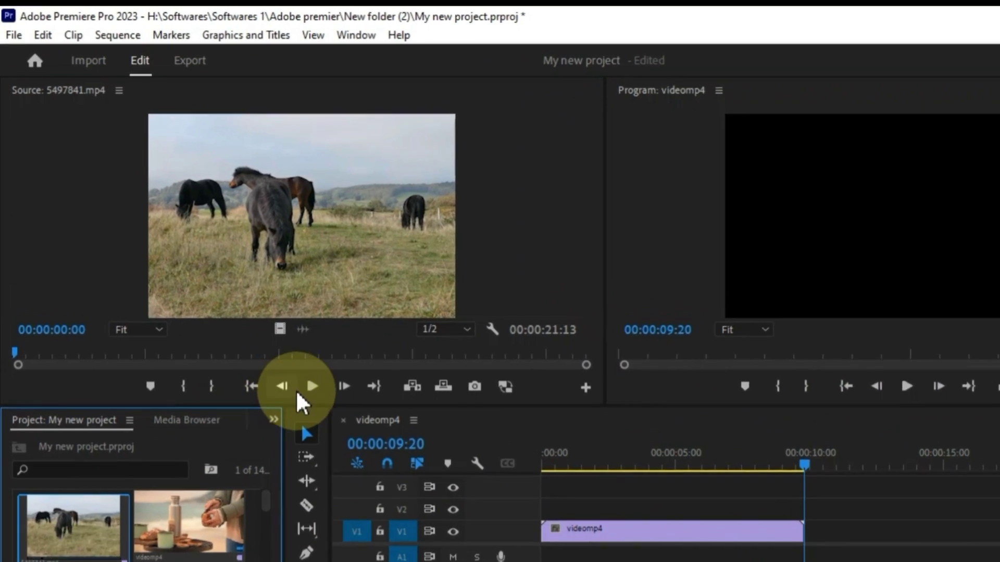
pyautogui.click(258, 325)
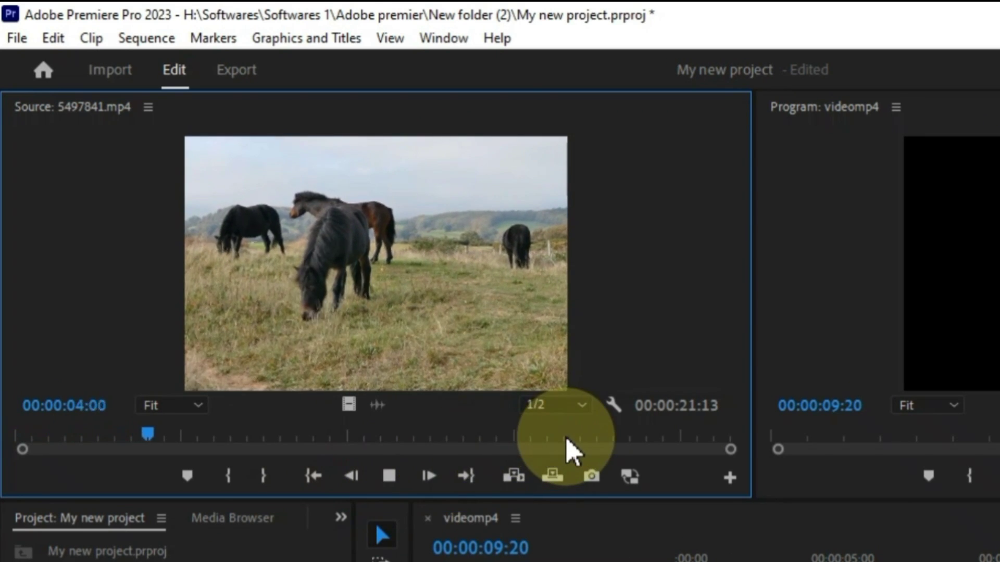
pyautogui.click(390, 477)
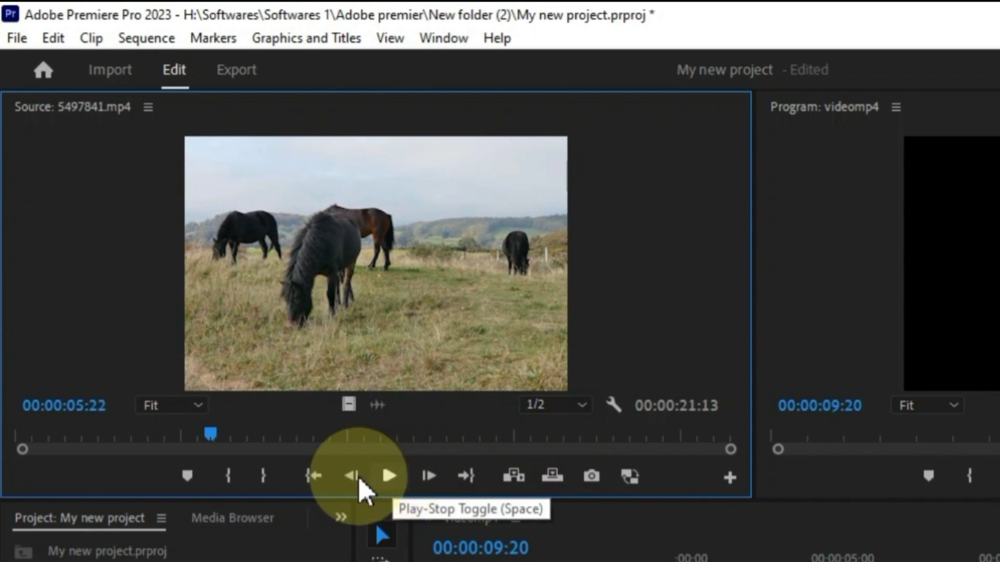
pyautogui.click(263, 477)
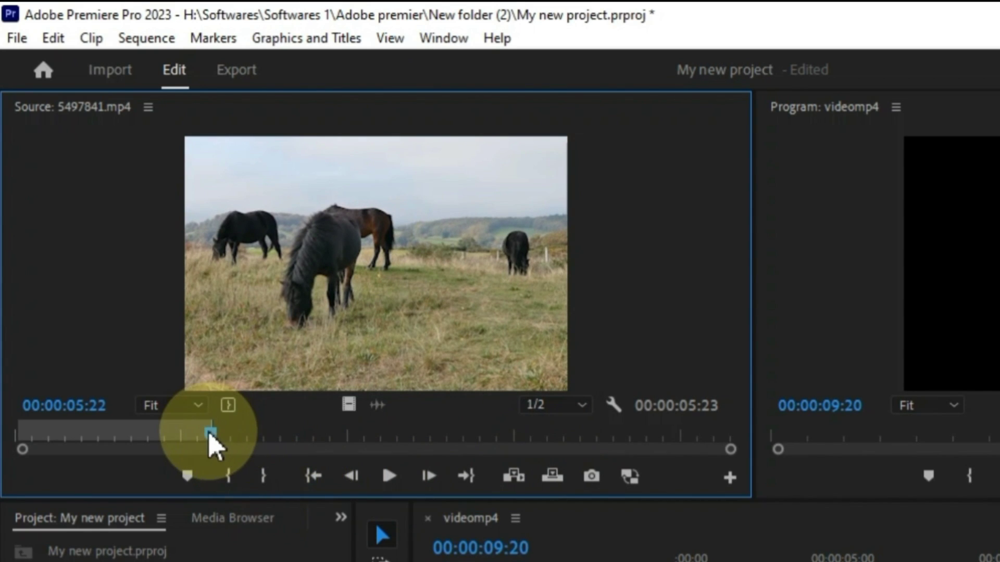
pyautogui.moveTo(214, 442)
pyautogui.mouseDown()
pyautogui.moveTo(160, 444)
pyautogui.moveTo(199, 430)
pyautogui.moveTo(89, 428)
pyautogui.moveTo(179, 430)
pyautogui.mouseUp()
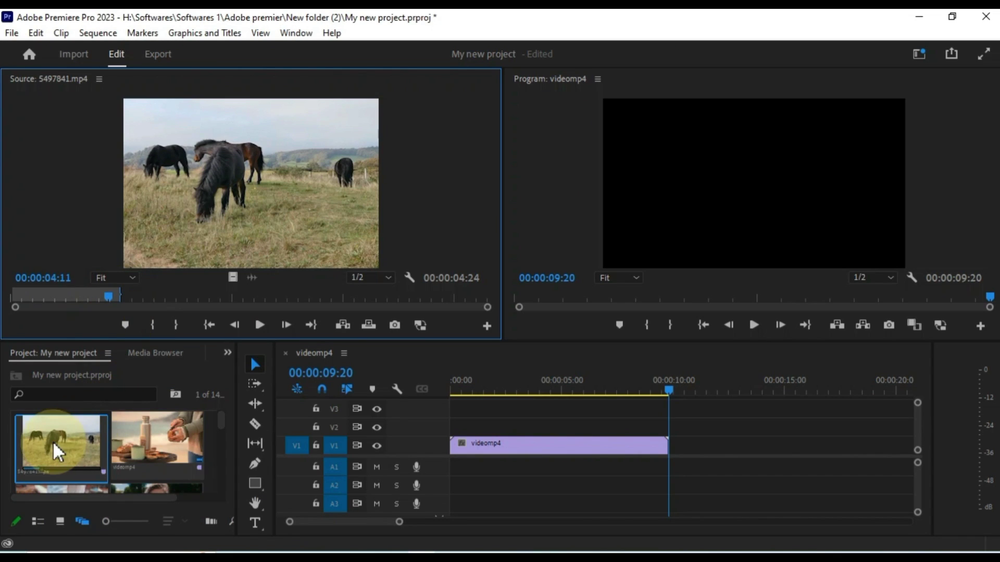
pyautogui.moveTo(52, 442); pyautogui.dragTo(672, 448)
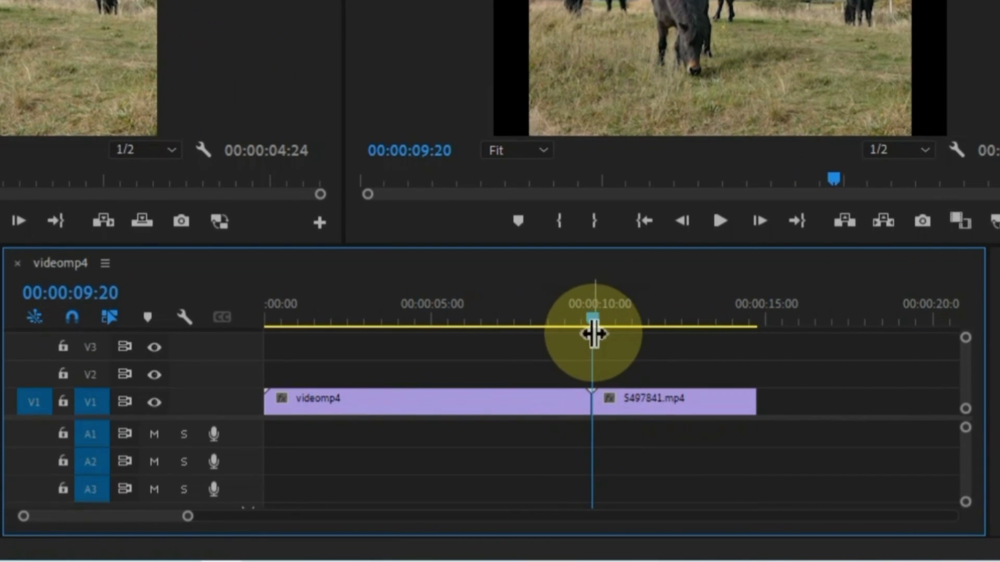
pyautogui.moveTo(603, 327)
pyautogui.mouseDown()
pyautogui.moveTo(437, 353)
pyautogui.moveTo(315, 391)
pyautogui.moveTo(663, 335)
pyautogui.moveTo(411, 364)
pyautogui.moveTo(330, 384)
pyautogui.moveTo(311, 400)
pyautogui.mouseUp()
pyautogui.click(152, 412)
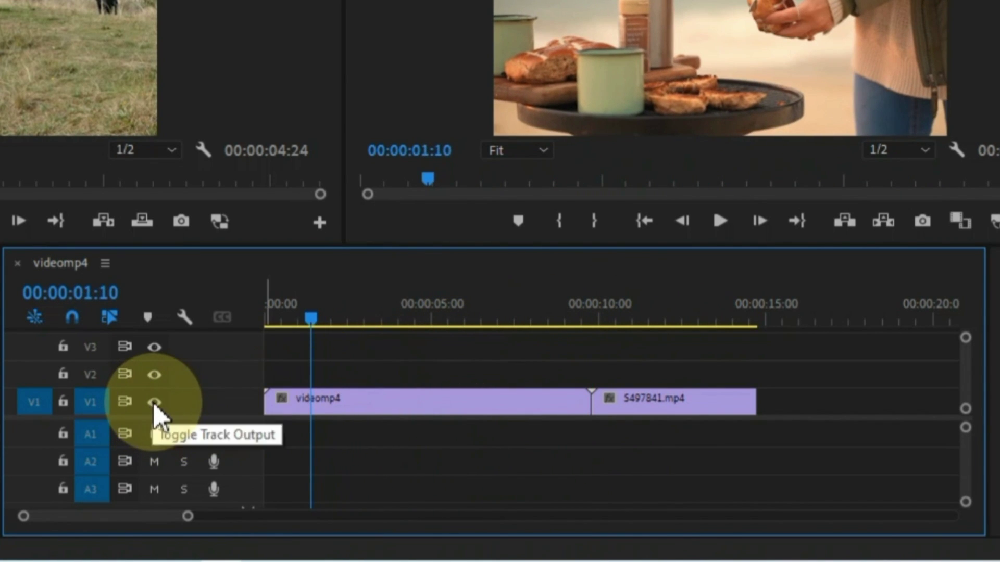
pyautogui.click(153, 404)
pyautogui.click(155, 404)
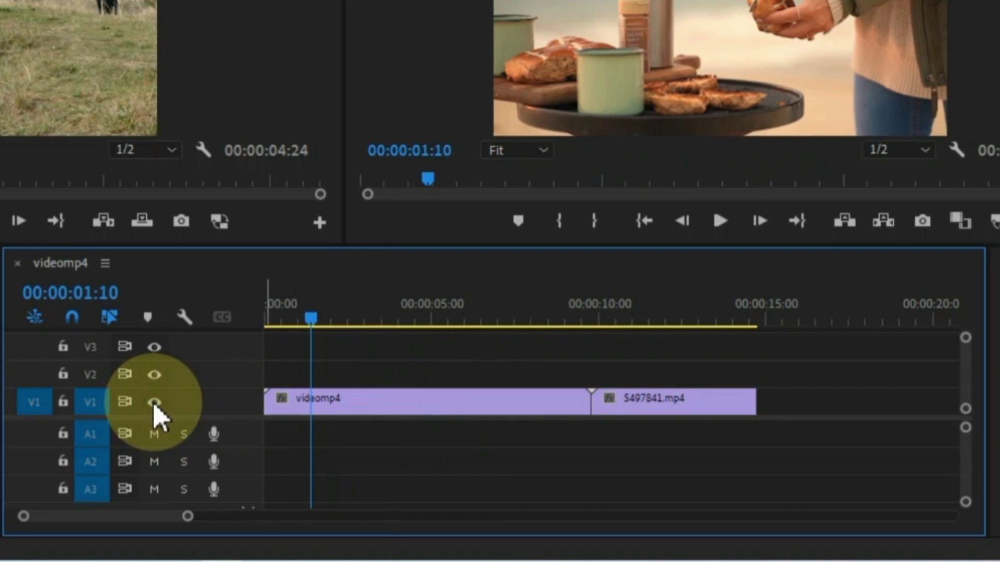
pyautogui.click(66, 402)
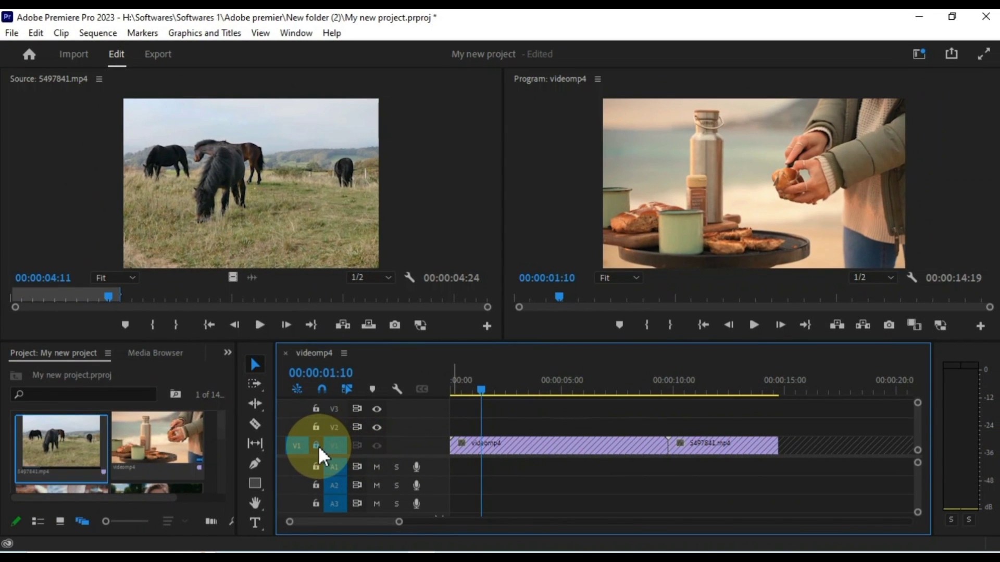
pyautogui.click(317, 447)
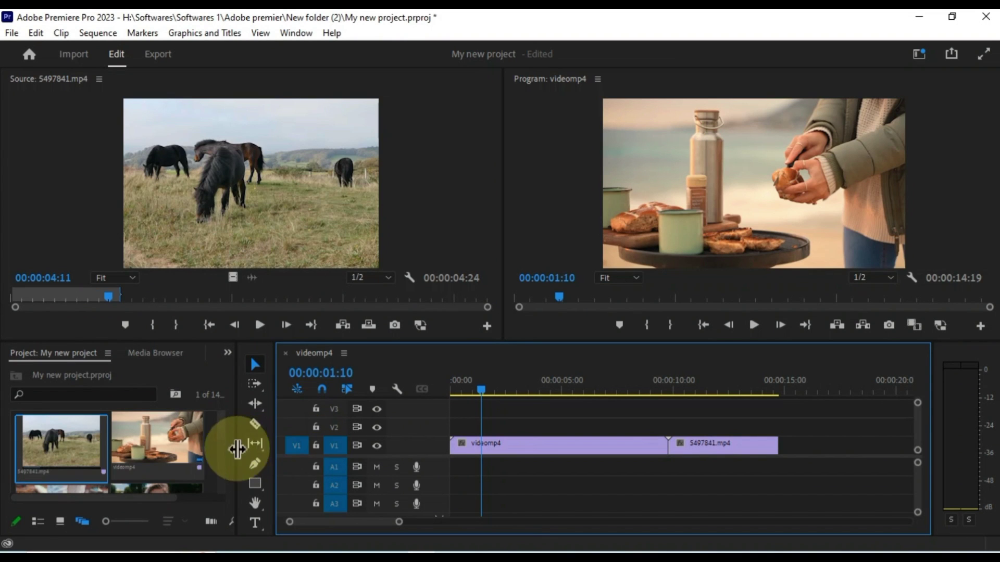
# Step: Mark 498715.mp4 from its start to 08:04 and add it to V1 after the horse clip
pyautogui.scroll(-2, 190, 439)
pyautogui.doubleClick(29, 455)
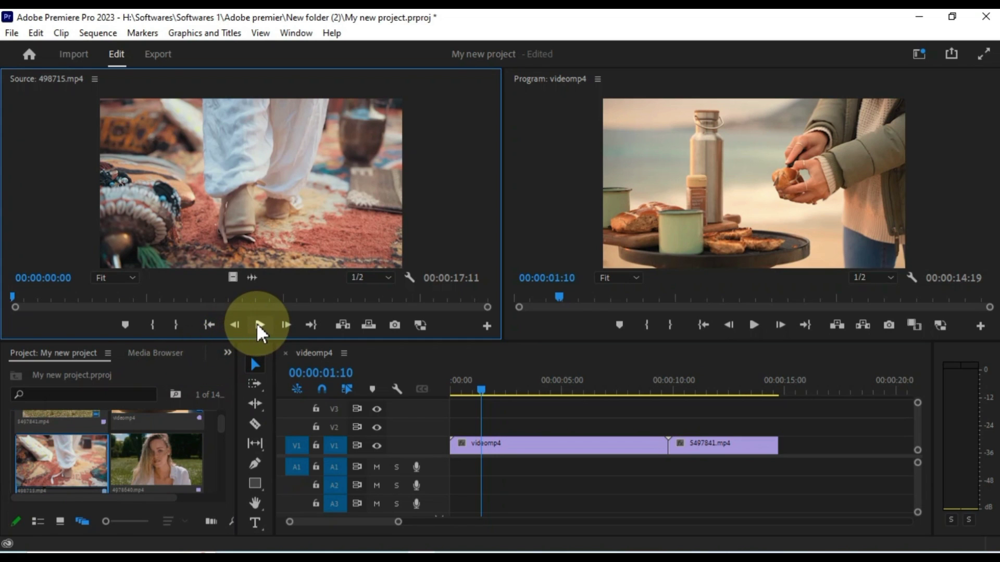
pyautogui.click(20, 298)
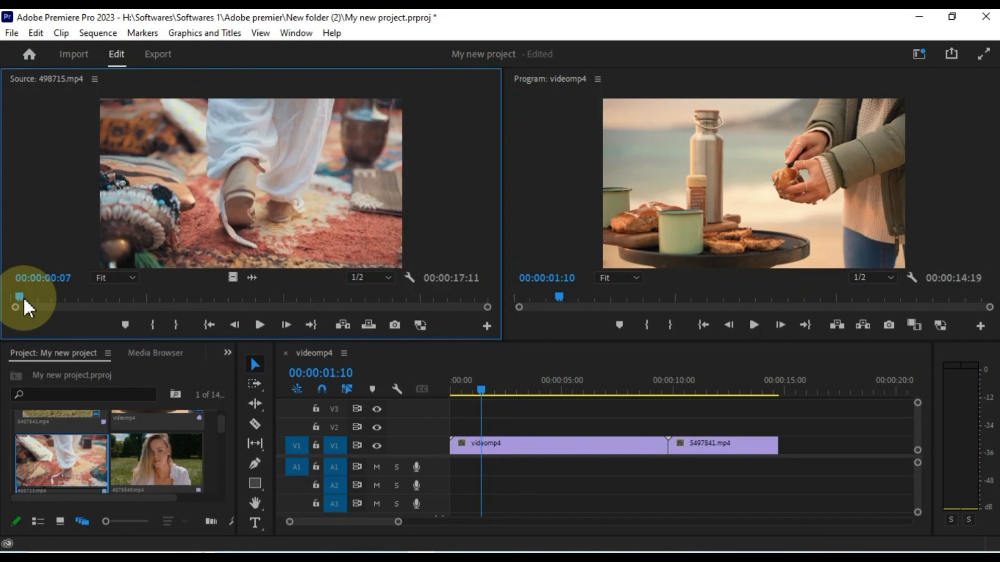
pyautogui.moveTo(23, 300)
pyautogui.mouseDown()
pyautogui.moveTo(3, 301)
pyautogui.moveTo(232, 295)
pyautogui.mouseUp()
pyautogui.click(154, 325)
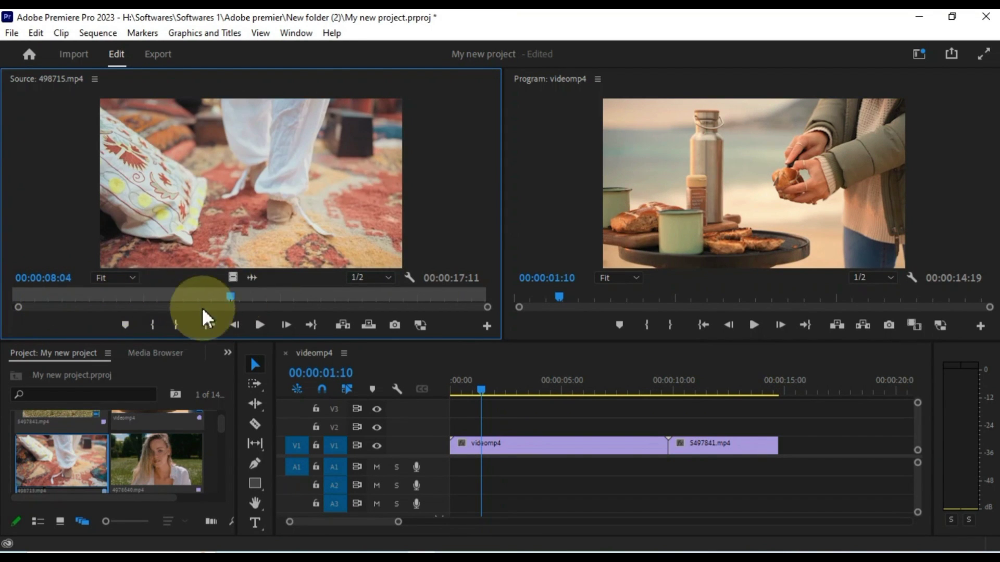
pyautogui.click(176, 325)
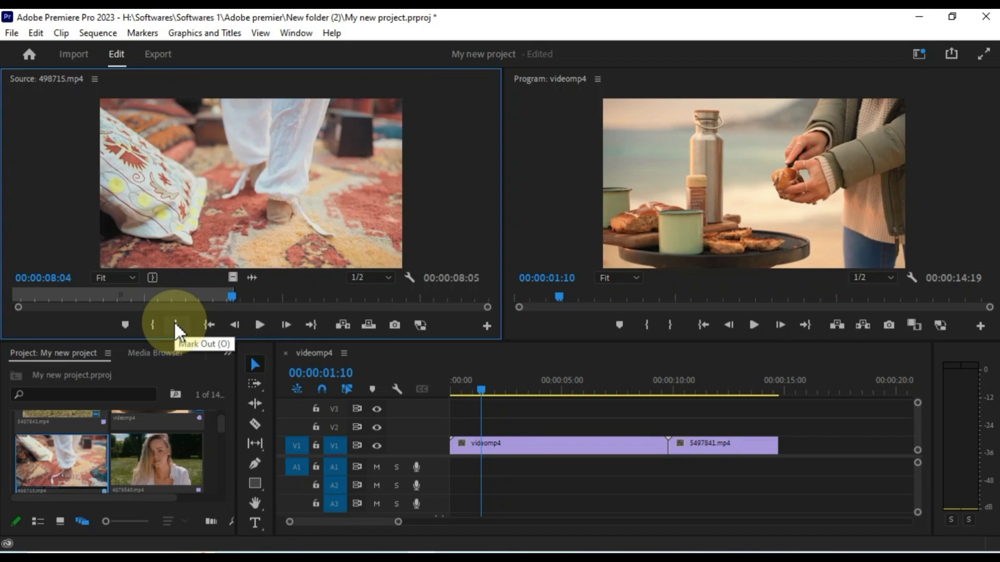
pyautogui.moveTo(69, 461)
pyautogui.mouseDown()
pyautogui.moveTo(803, 442)
pyautogui.moveTo(786, 457)
pyautogui.mouseUp()
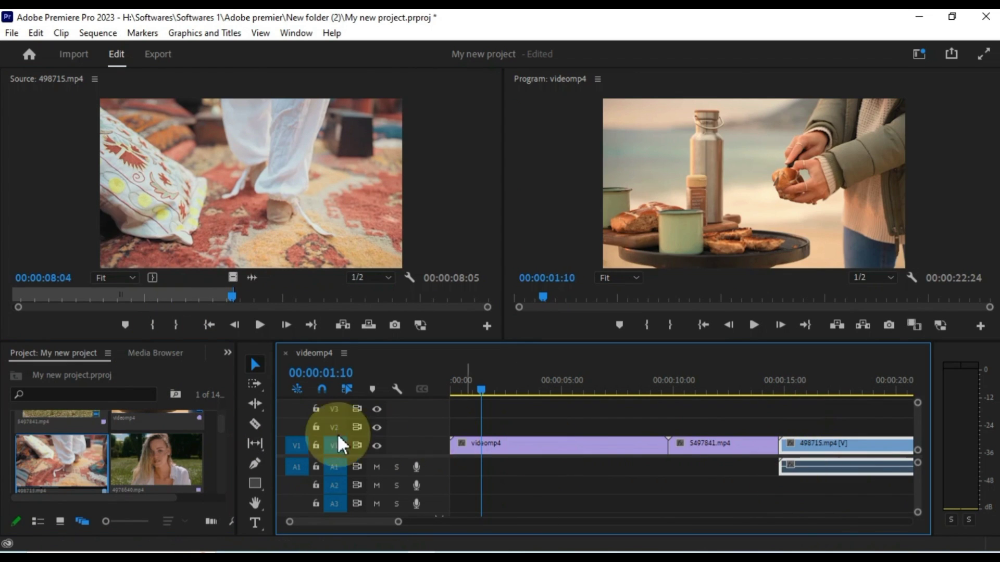
# Step: Select the appended rug clip together with its audio on the timeline
pyautogui.scroll(-1, 126, 461)
pyautogui.click(126, 460)
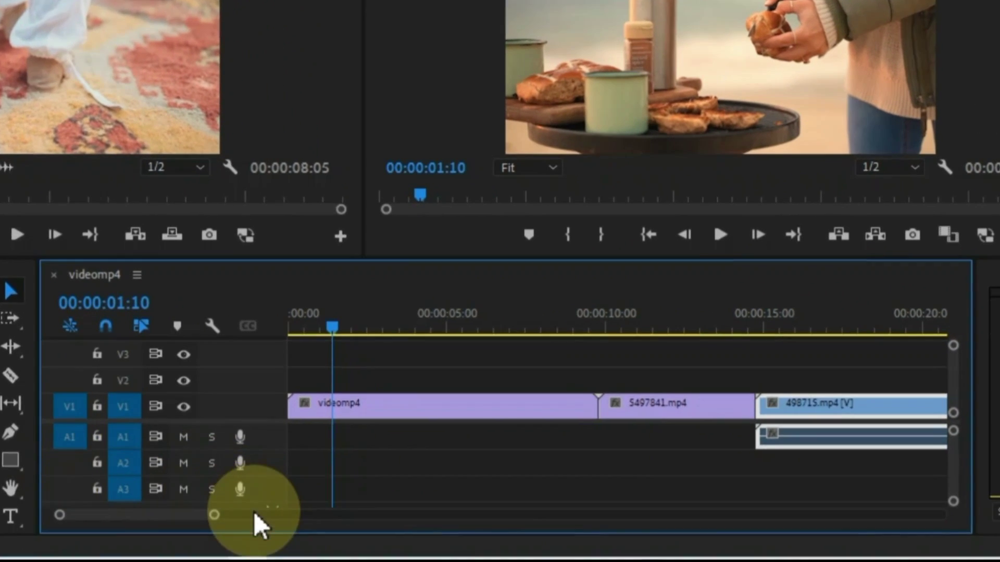
pyautogui.click(805, 455)
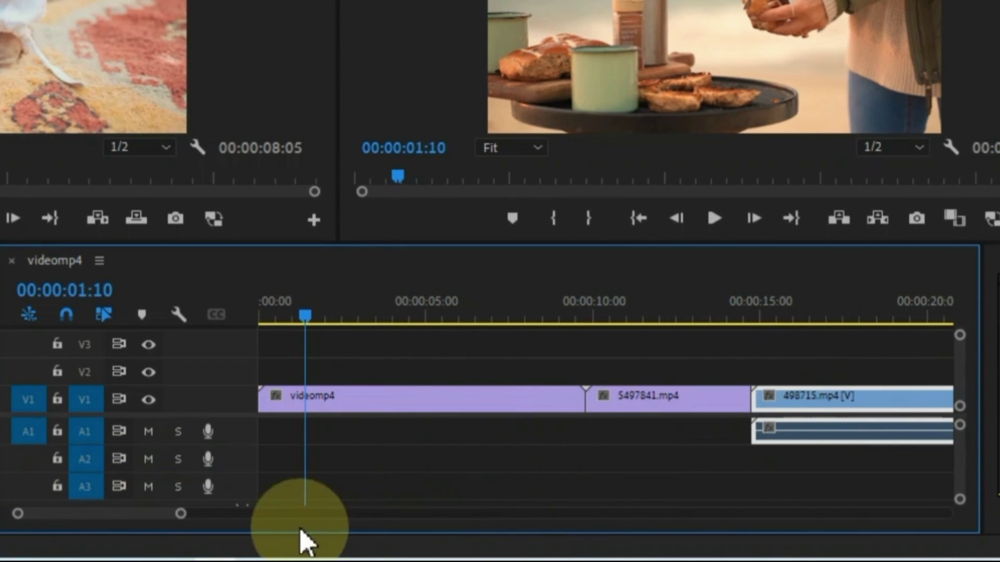
pyautogui.moveTo(180, 516)
pyautogui.mouseDown()
pyautogui.moveTo(100, 516)
pyautogui.moveTo(290, 512)
pyautogui.mouseUp()
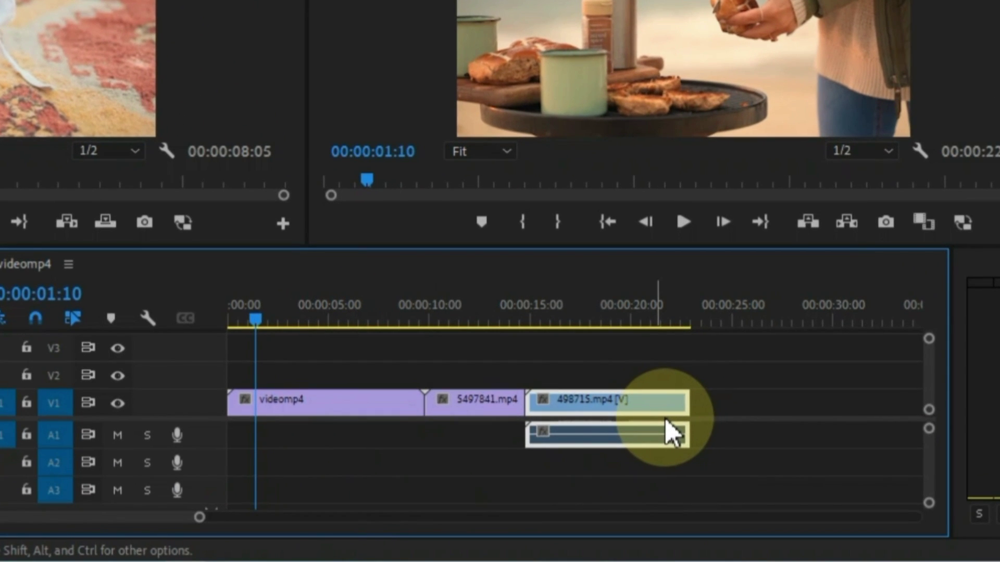
# Step: Lengthen the rug clip's end, then ripple-trim the horse clip four seconds longer
pyautogui.moveTo(686, 404); pyautogui.dragTo(729, 425)
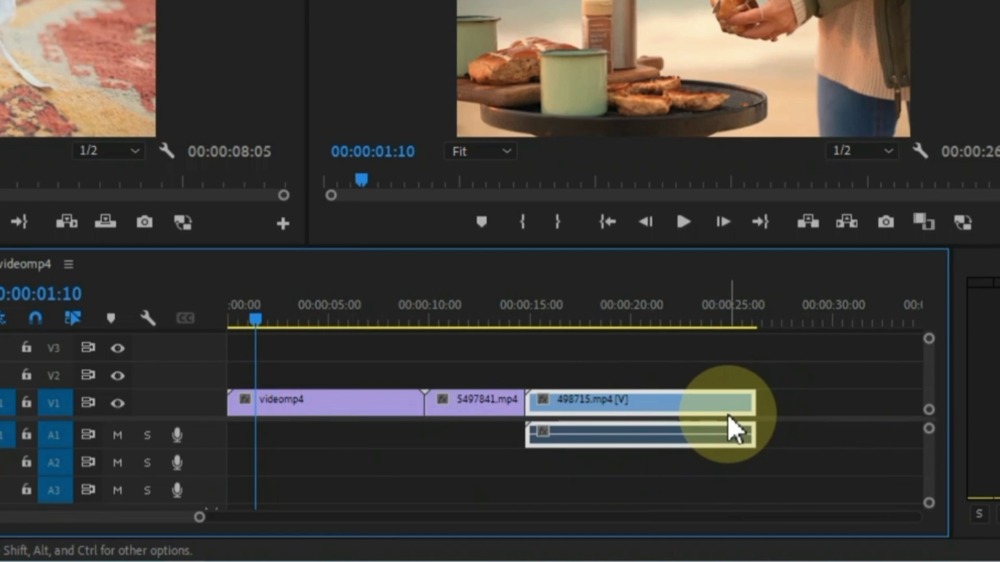
pyautogui.click(489, 406)
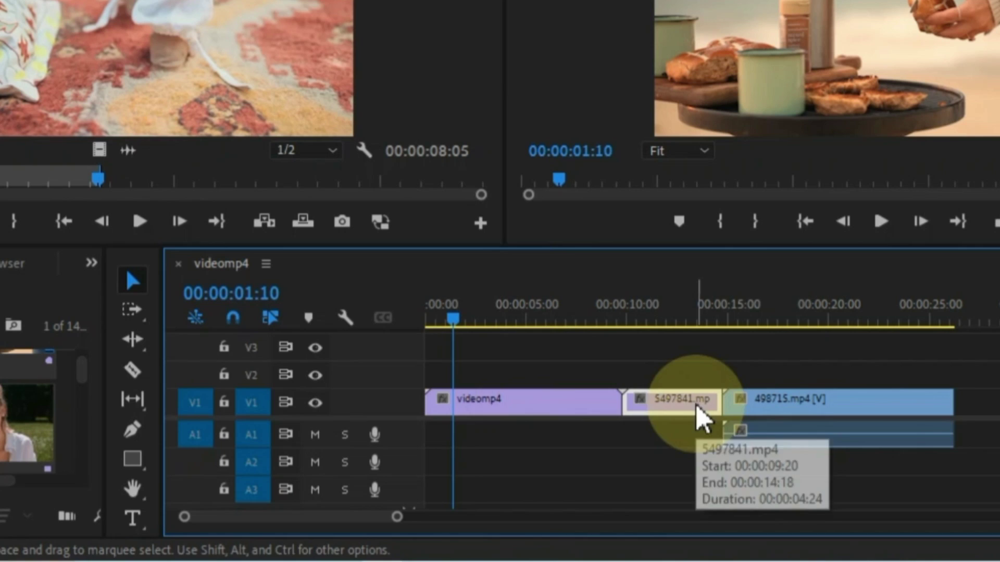
pyautogui.click(255, 404)
pyautogui.moveTo(723, 404); pyautogui.dragTo(769, 404)
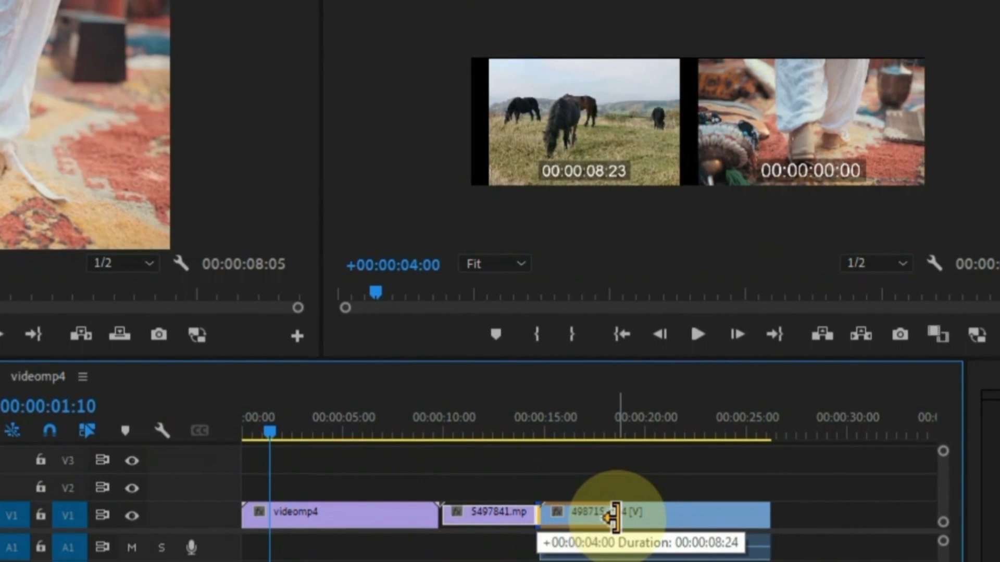
pyautogui.moveTo(587, 517)
pyautogui.mouseDown()
pyautogui.moveTo(615, 517)
pyautogui.moveTo(602, 515)
pyautogui.mouseUp()
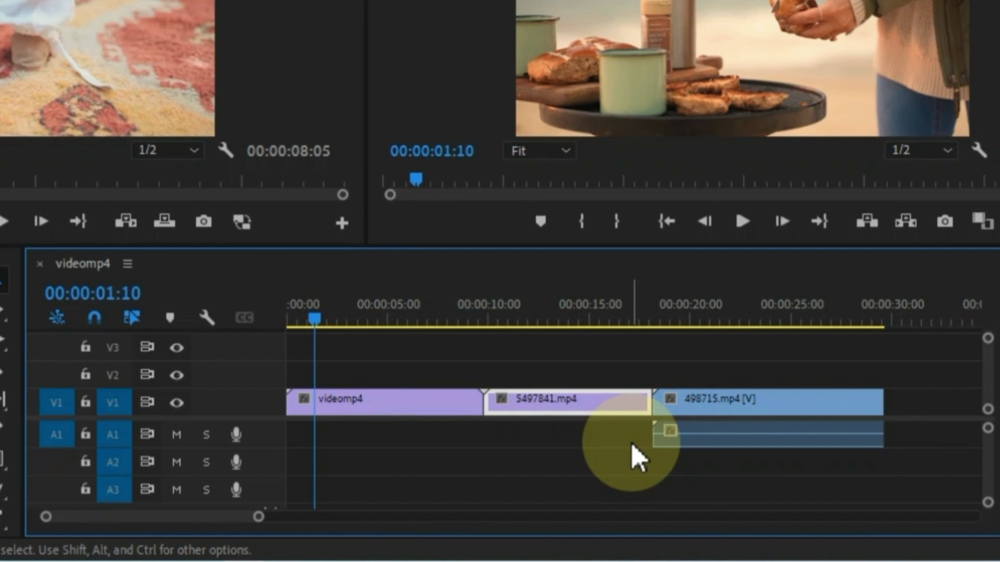
# Step: Mark a sequence In point at the start and an Out point near 13 seconds
pyautogui.press('i')
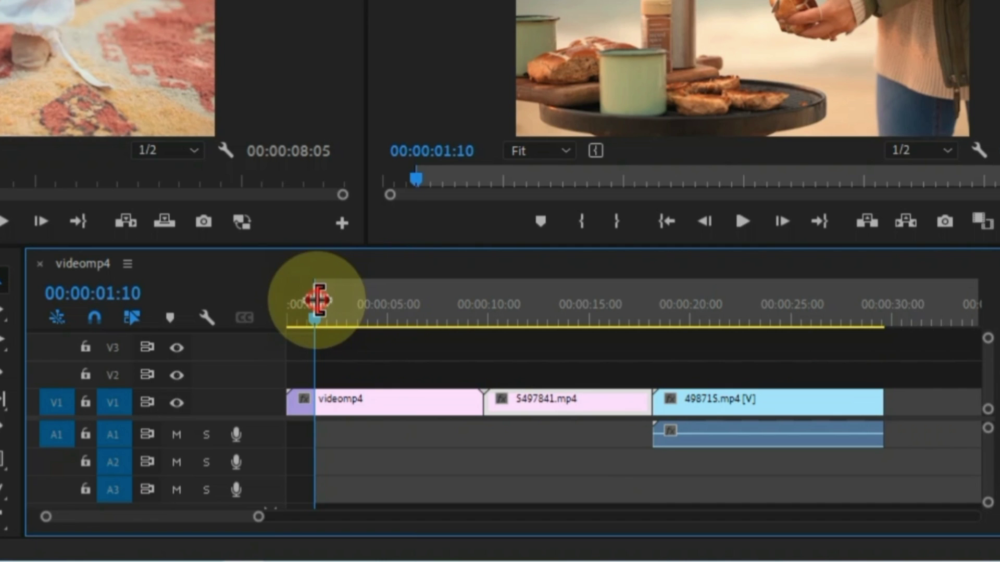
pyautogui.moveTo(318, 300)
pyautogui.mouseDown()
pyautogui.moveTo(290, 319)
pyautogui.moveTo(379, 319)
pyautogui.mouseUp()
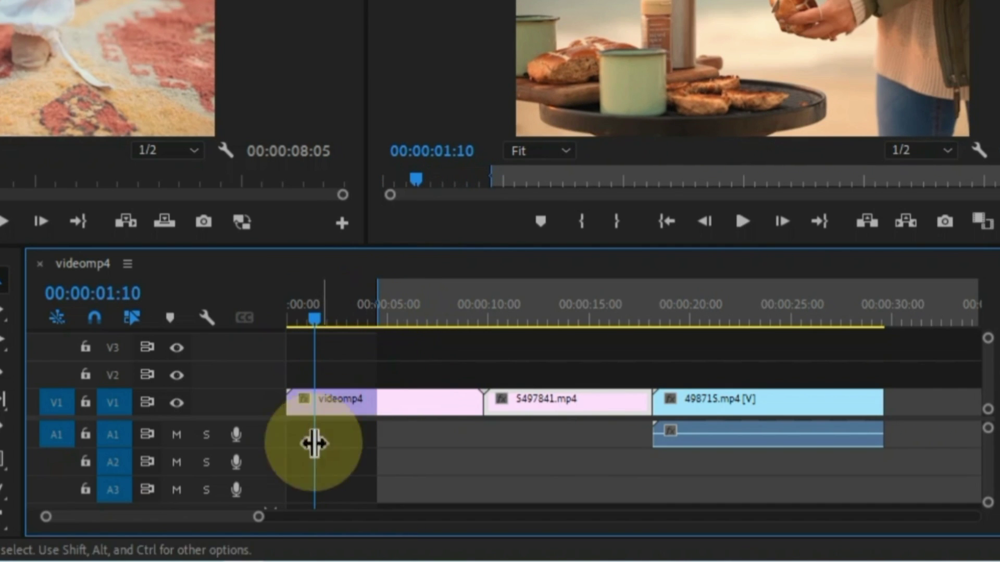
pyautogui.moveTo(259, 518); pyautogui.dragTo(275, 519)
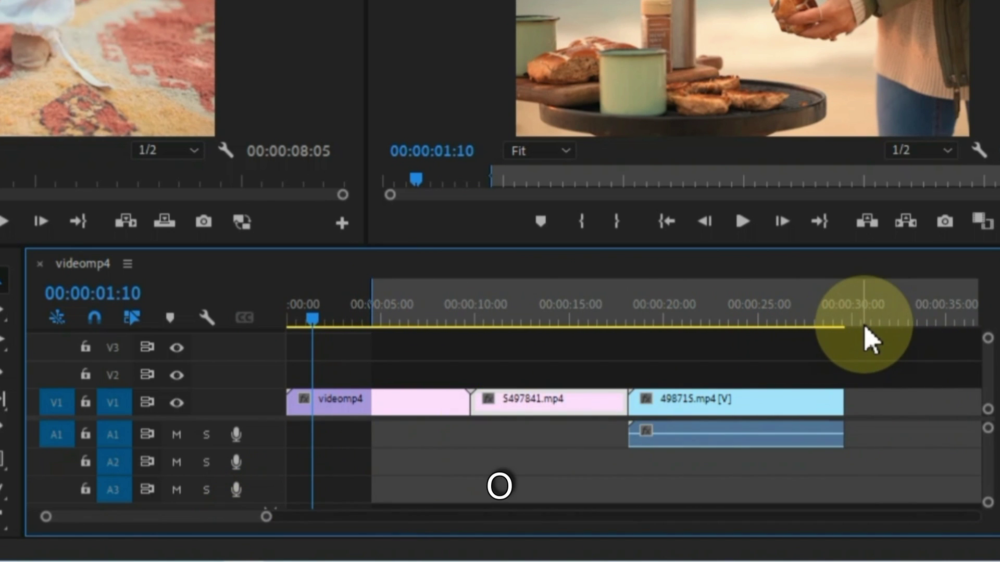
pyautogui.press('o')
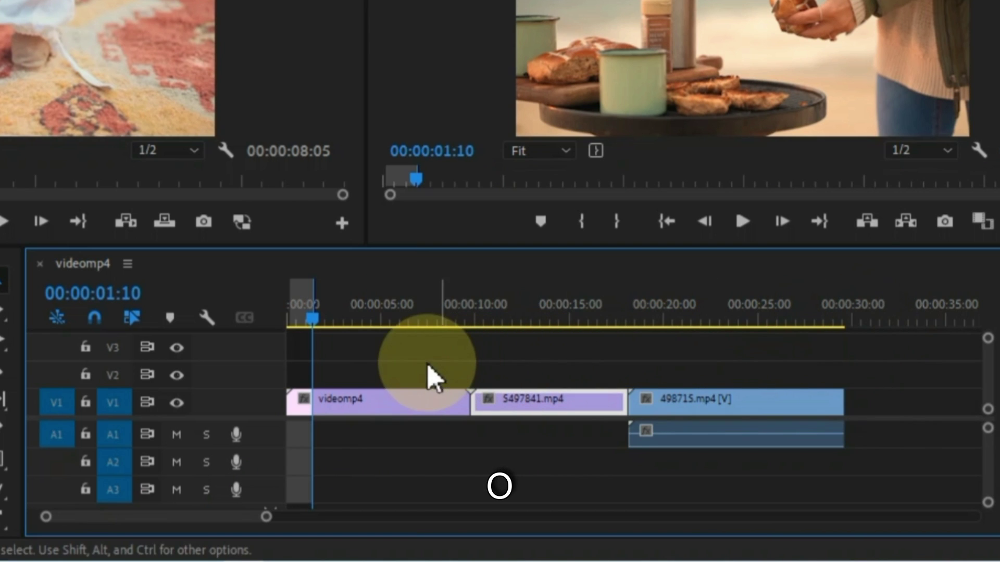
pyautogui.moveTo(313, 330); pyautogui.dragTo(516, 328)
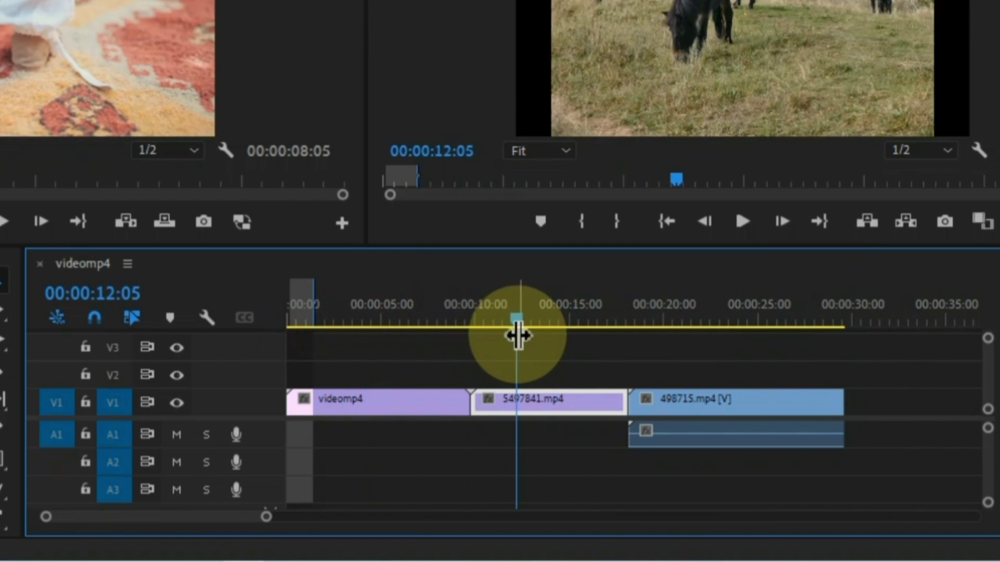
pyautogui.moveTo(313, 318); pyautogui.dragTo(536, 319)
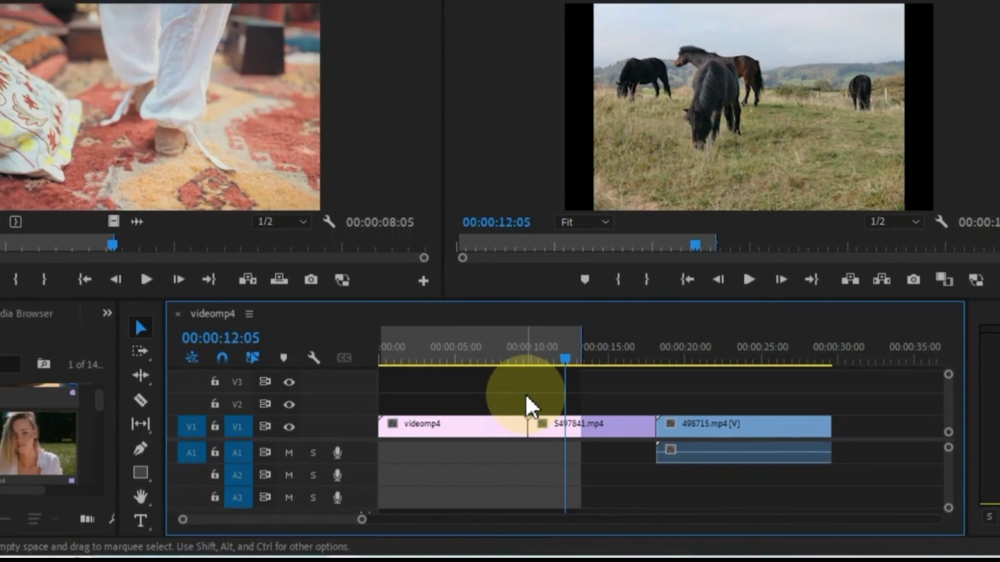
# Step: Undo the Out point and In-point move, then deselect all timeline clips
pyautogui.hotkey('ctrl', 'z')
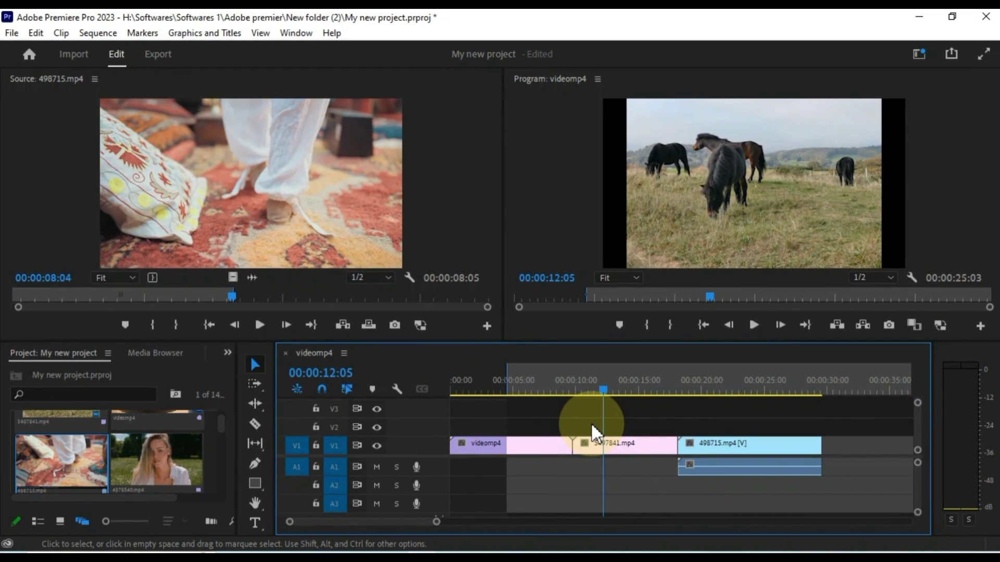
pyautogui.hotkey('ctrl', 'z')
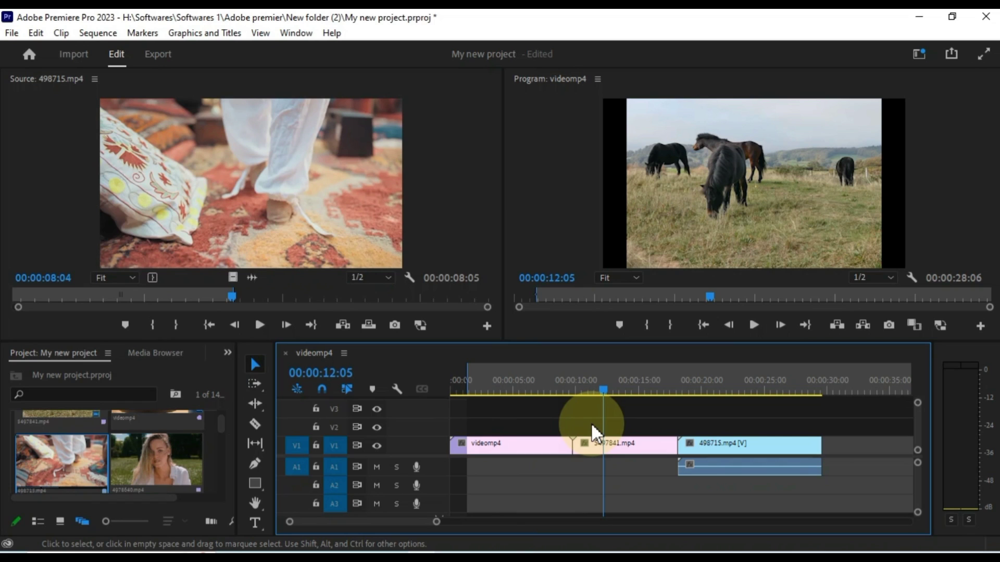
pyautogui.click(591, 424)
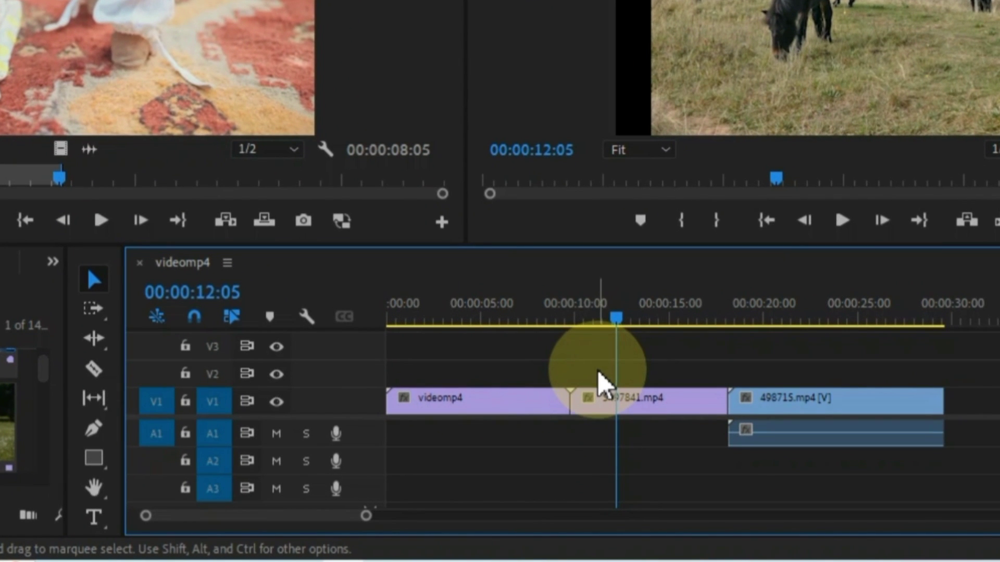
# Step: Make three Razor cuts across the videomp4, horse and rug clips on V1
pyautogui.click(94, 369)
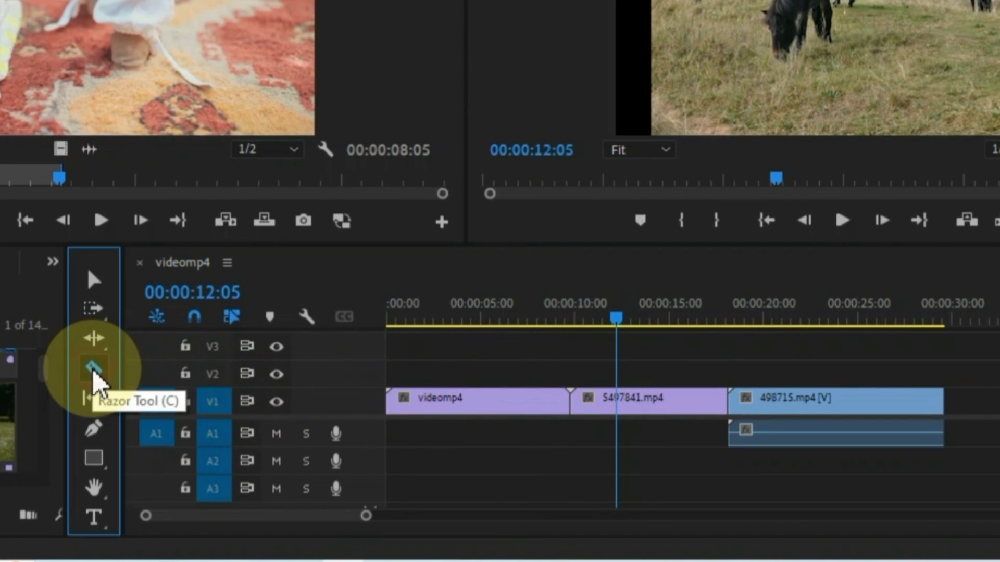
pyautogui.click(440, 402)
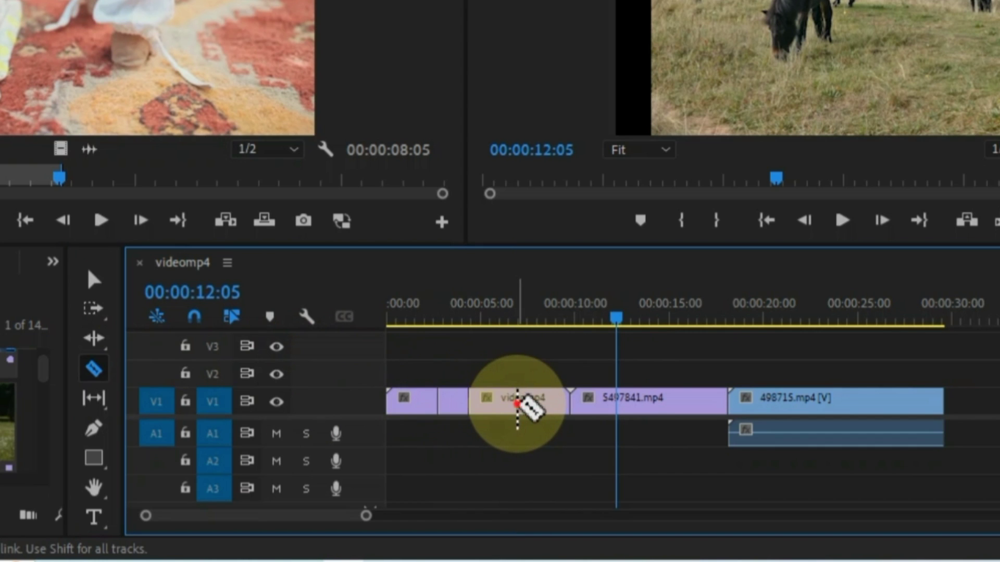
pyautogui.click(516, 402)
pyautogui.click(641, 401)
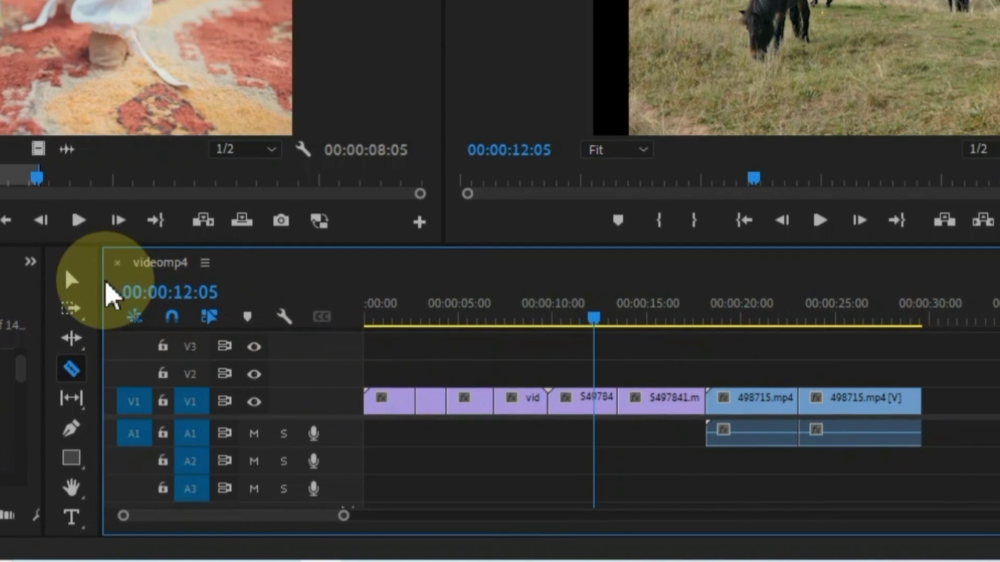
# Step: With the Selection tool, select clip pieces and open the horse clip in the Source Monitor
pyautogui.click(255, 365)
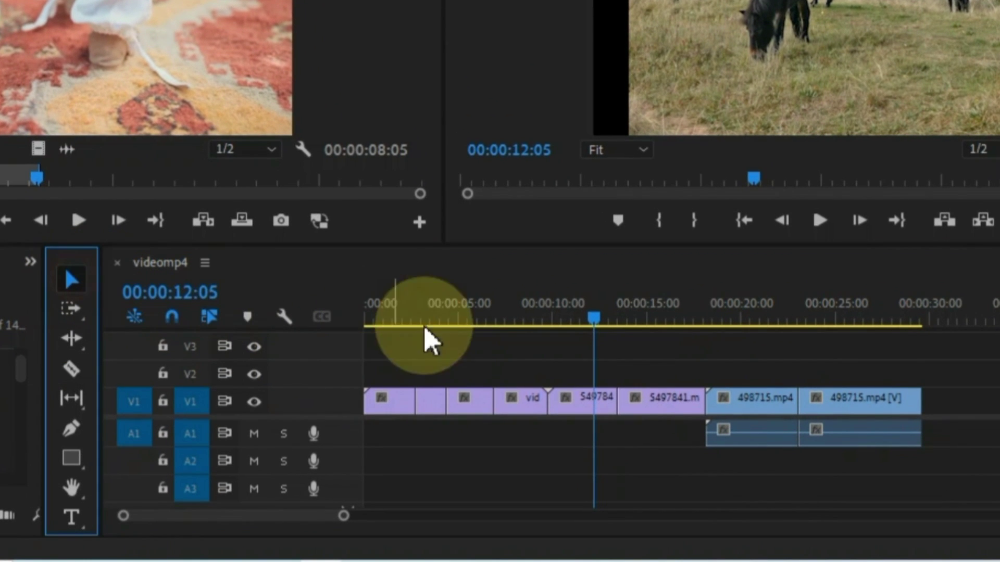
pyautogui.moveTo(597, 324); pyautogui.dragTo(768, 328)
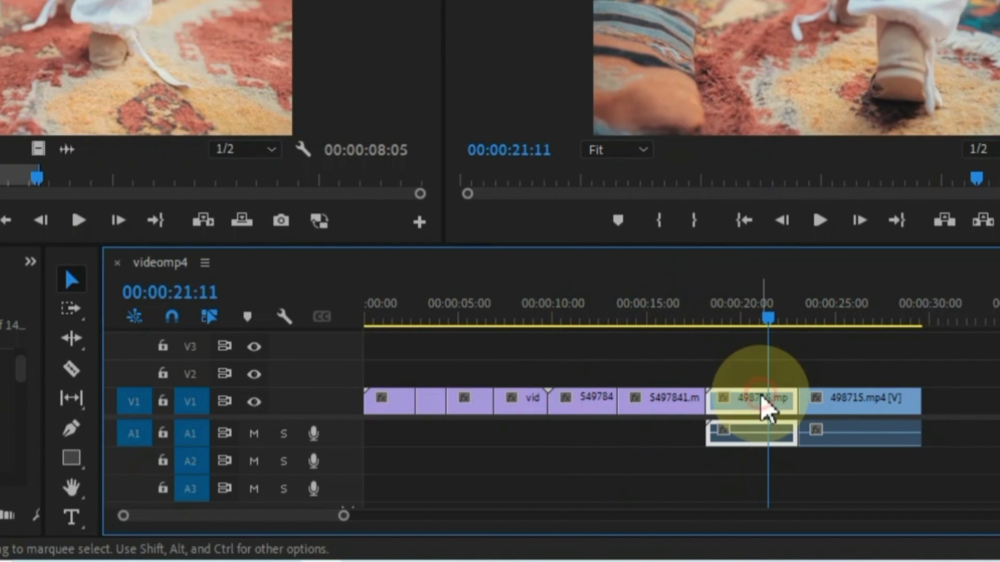
pyautogui.click(828, 398)
pyautogui.click(759, 401)
pyautogui.doubleClick(404, 411)
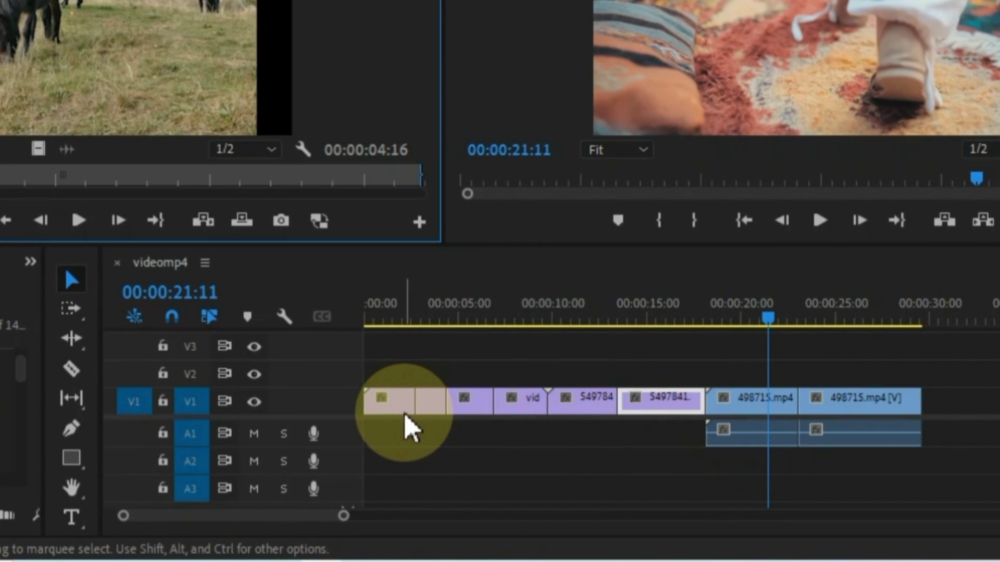
pyautogui.click(382, 411)
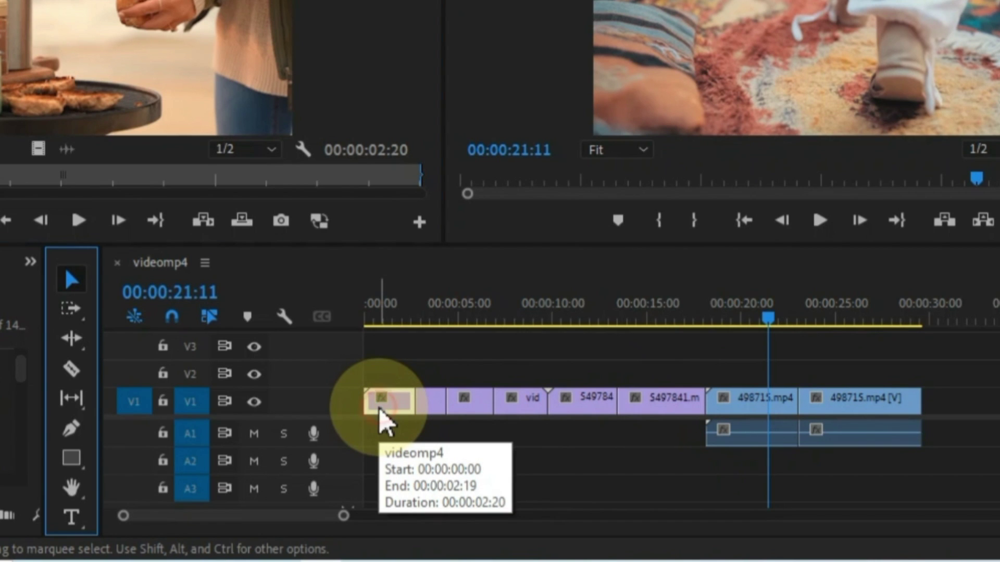
# Step: Shift all V1 clips later with Track Select Forward, then move them back to 00:00:00
pyautogui.click(72, 309)
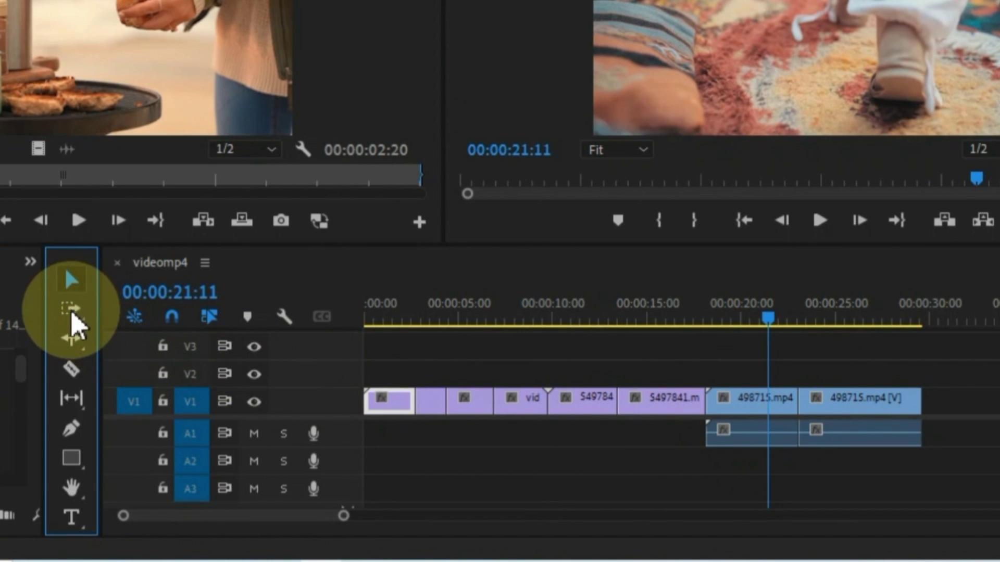
pyautogui.moveTo(352, 401); pyautogui.dragTo(476, 401)
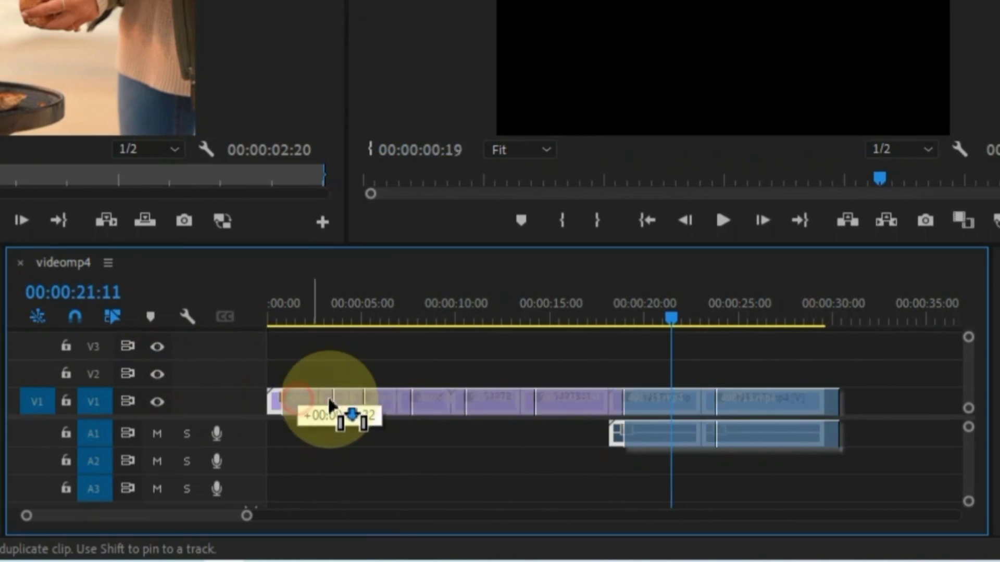
pyautogui.moveTo(411, 400); pyautogui.dragTo(547, 401)
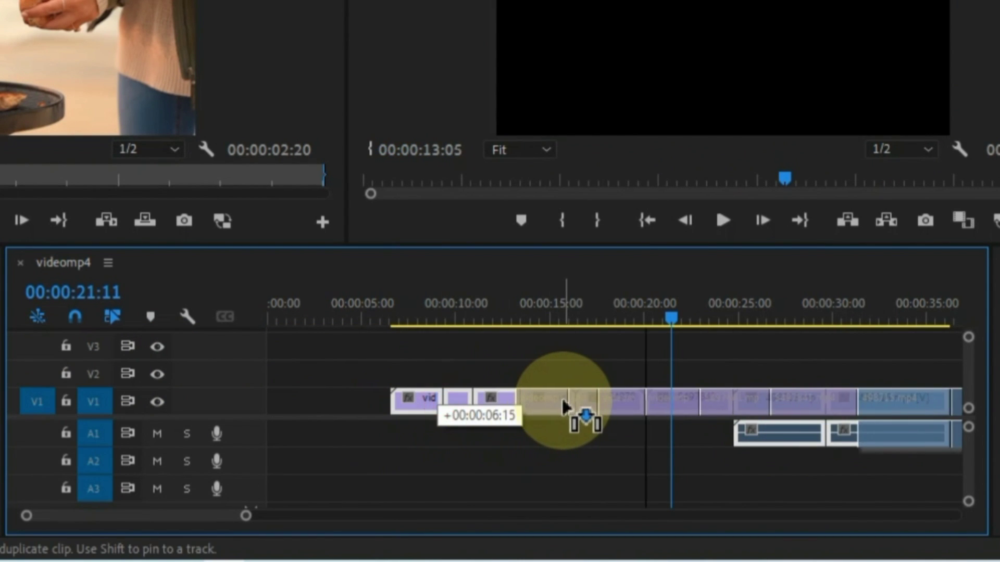
pyautogui.moveTo(246, 515); pyautogui.dragTo(293, 517)
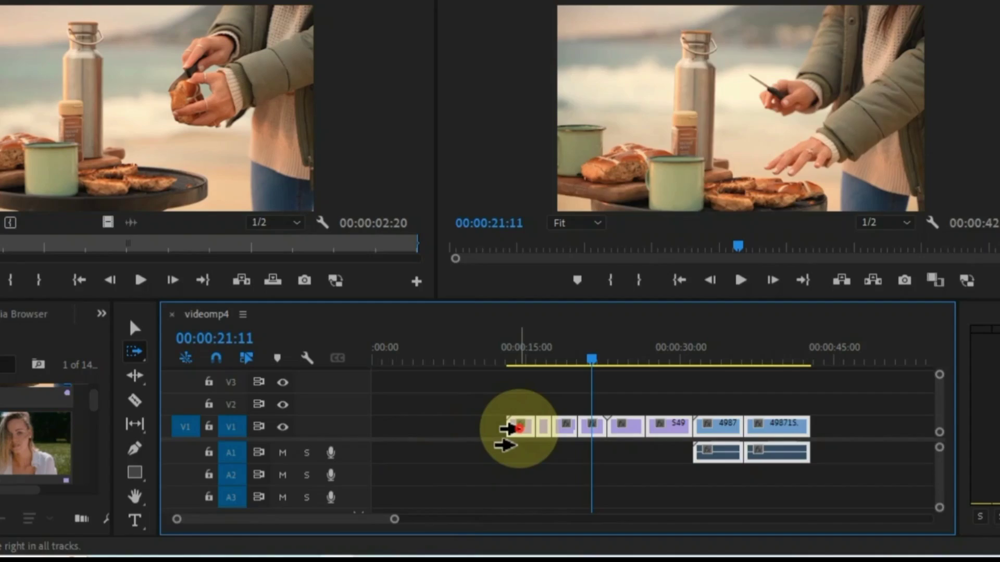
pyautogui.moveTo(560, 446); pyautogui.dragTo(443, 450)
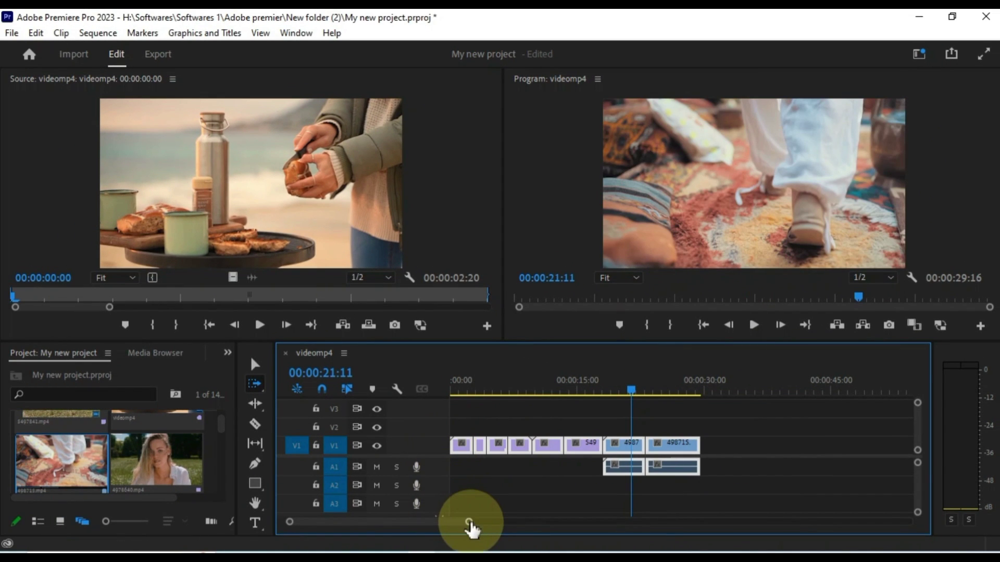
pyautogui.moveTo(468, 522); pyautogui.dragTo(435, 522)
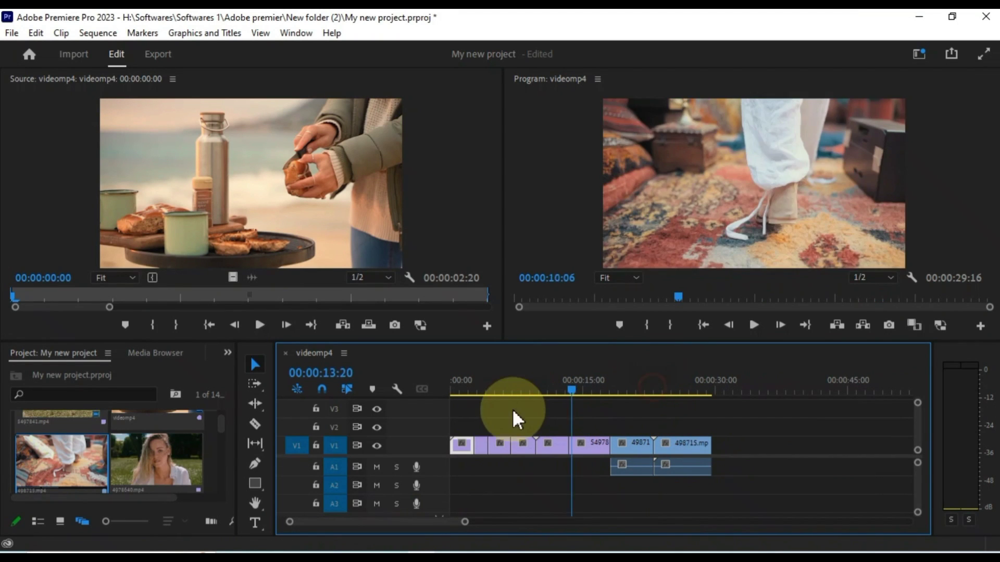
# Step: Return the playhead to the start, zoom the timeline, and try Rate Stretch on the first clip
pyautogui.moveTo(654, 389); pyautogui.dragTo(417, 420)
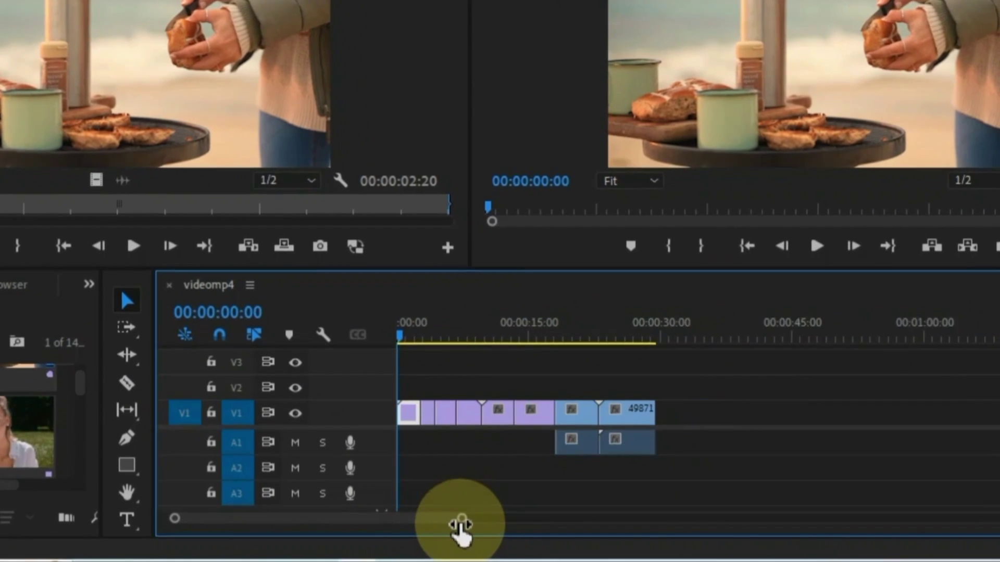
pyautogui.moveTo(458, 524); pyautogui.dragTo(418, 527)
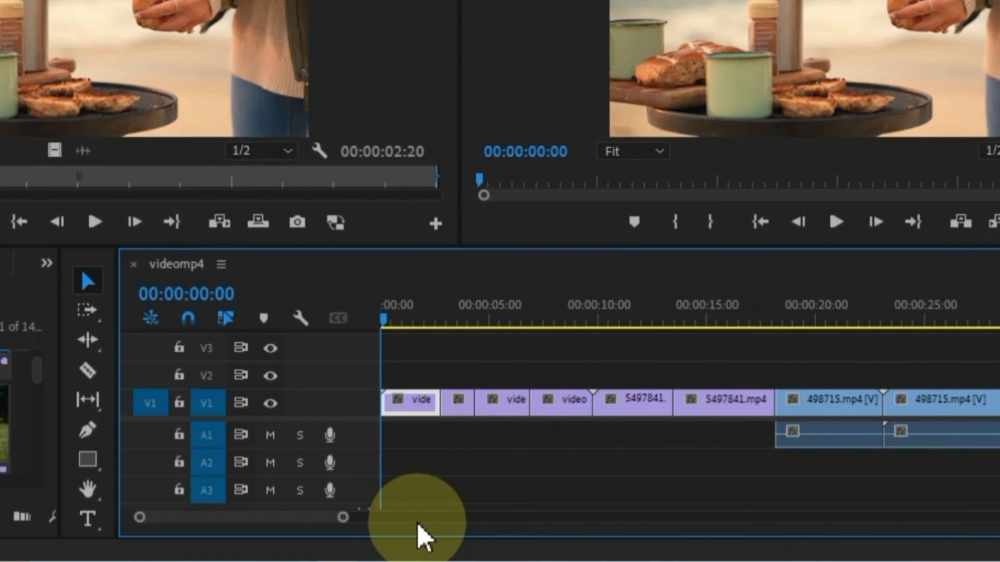
pyautogui.click(87, 399)
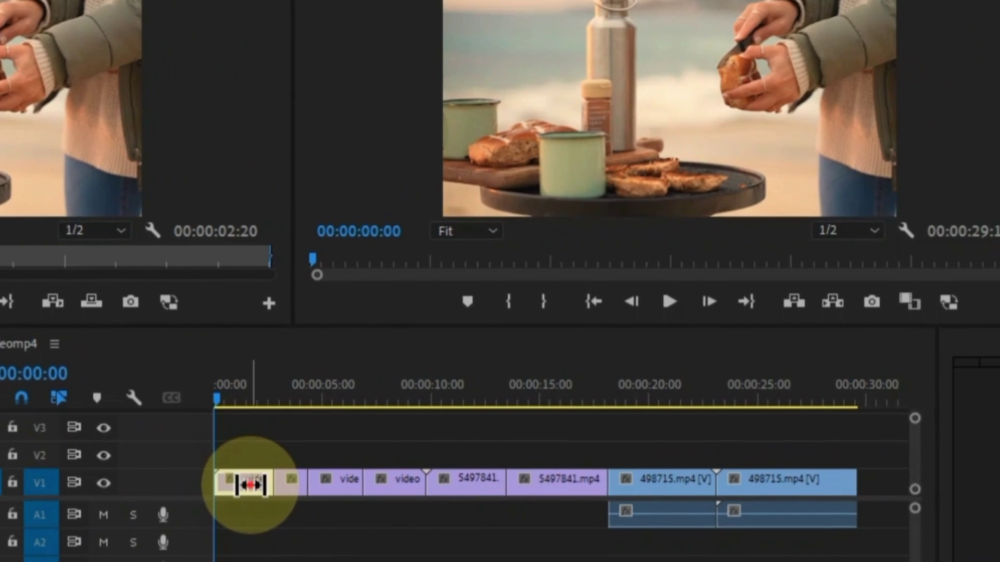
pyautogui.moveTo(251, 484)
pyautogui.mouseDown()
pyautogui.moveTo(269, 485)
pyautogui.moveTo(132, 526)
pyautogui.mouseUp()
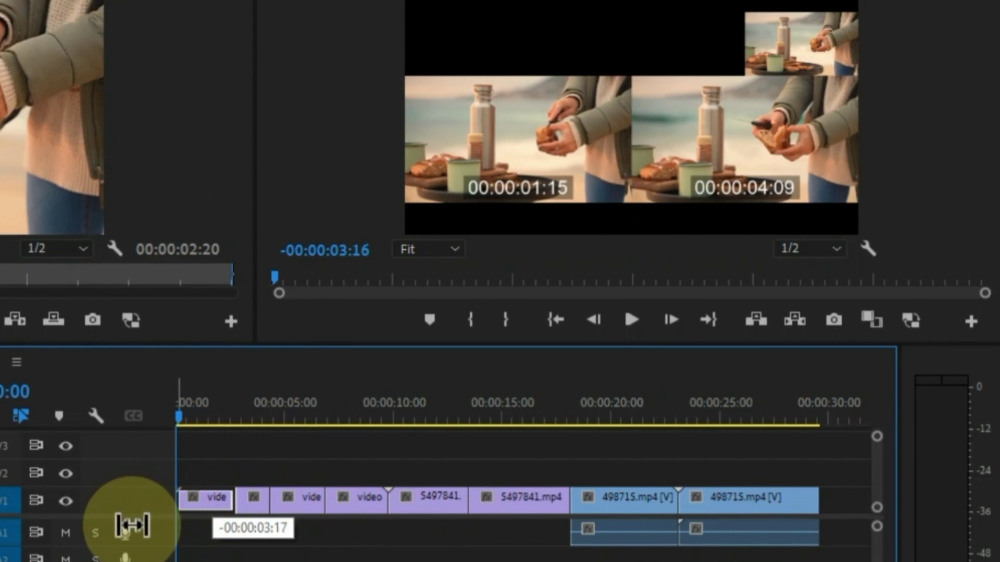
# Step: Slip the horse footage inside the 5497841.mp4 pieces with the Slip tool (Y)
pyautogui.press('y')
pyautogui.moveTo(446, 527); pyautogui.dragTo(526, 507)
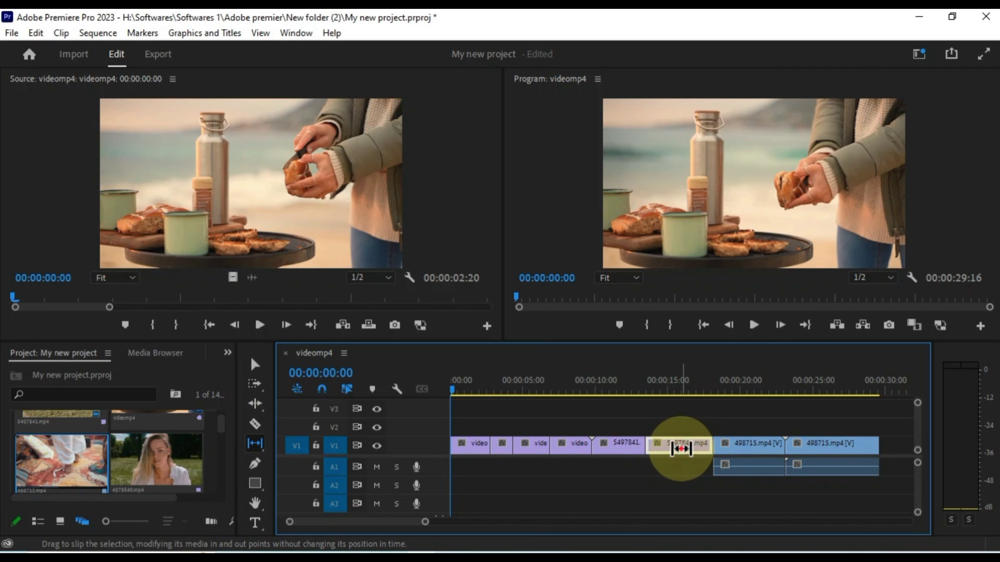
pyautogui.moveTo(716, 449); pyautogui.dragTo(751, 449)
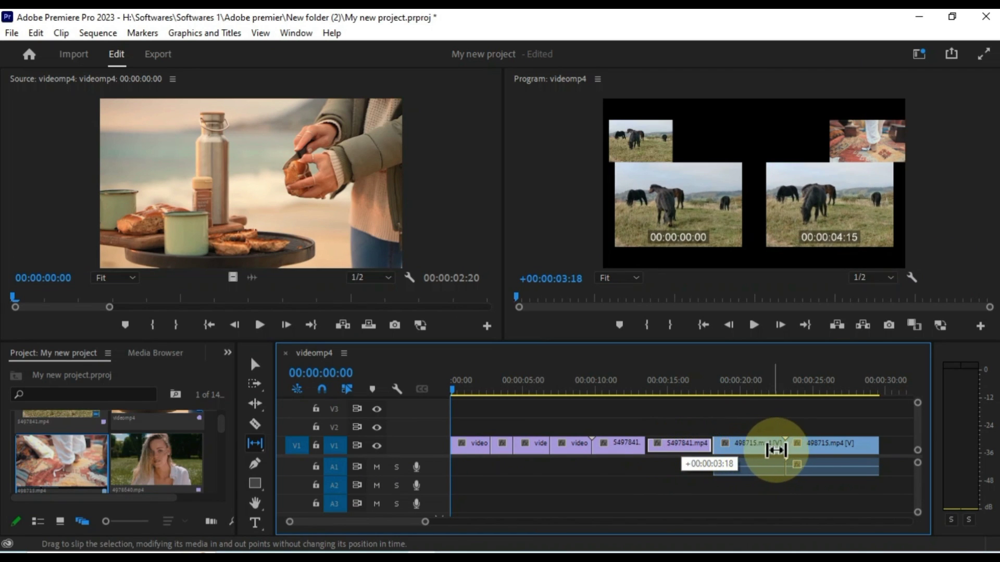
pyautogui.moveTo(761, 454); pyautogui.dragTo(654, 455)
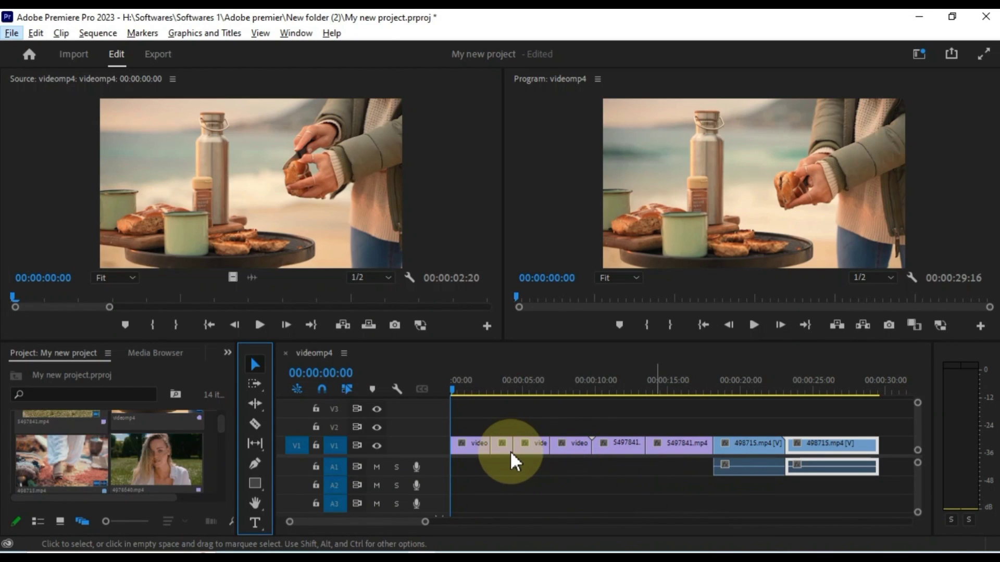
# Step: Move the first videomp4 piece and the small clip up to V2, and another clip onto V3
pyautogui.click(468, 442)
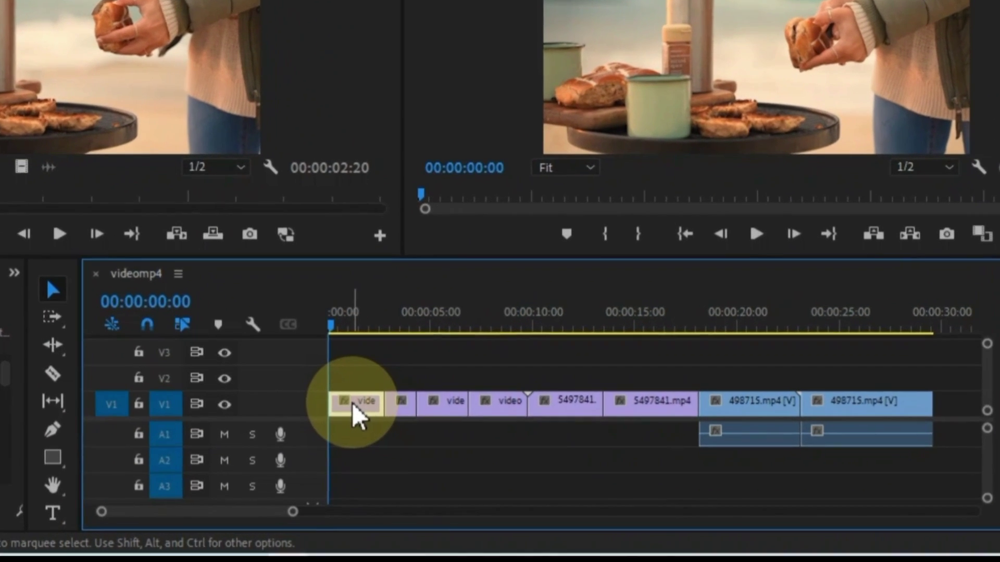
pyautogui.moveTo(467, 442); pyautogui.dragTo(456, 431)
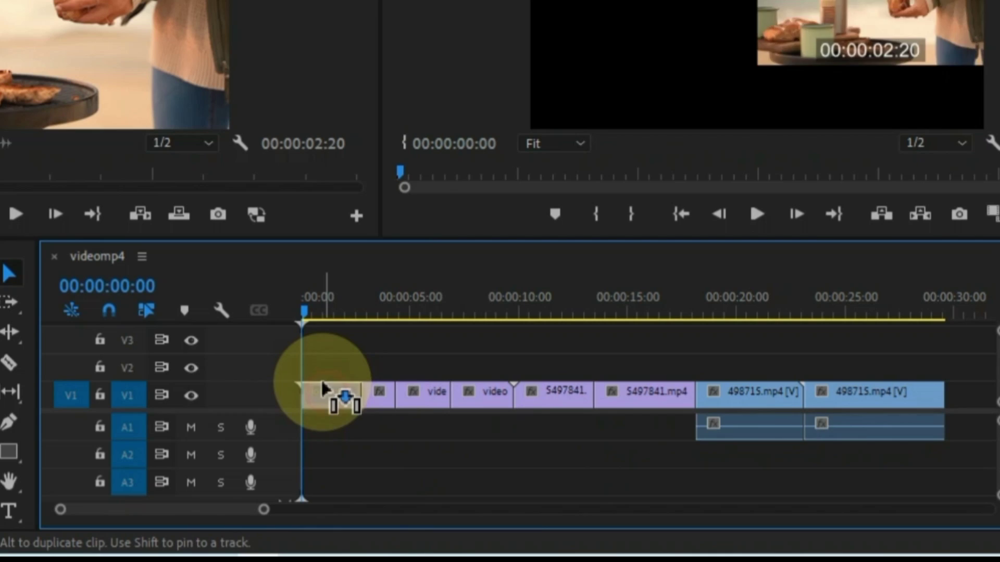
pyautogui.moveTo(321, 373); pyautogui.dragTo(323, 371)
pyautogui.moveTo(379, 408); pyautogui.dragTo(380, 382)
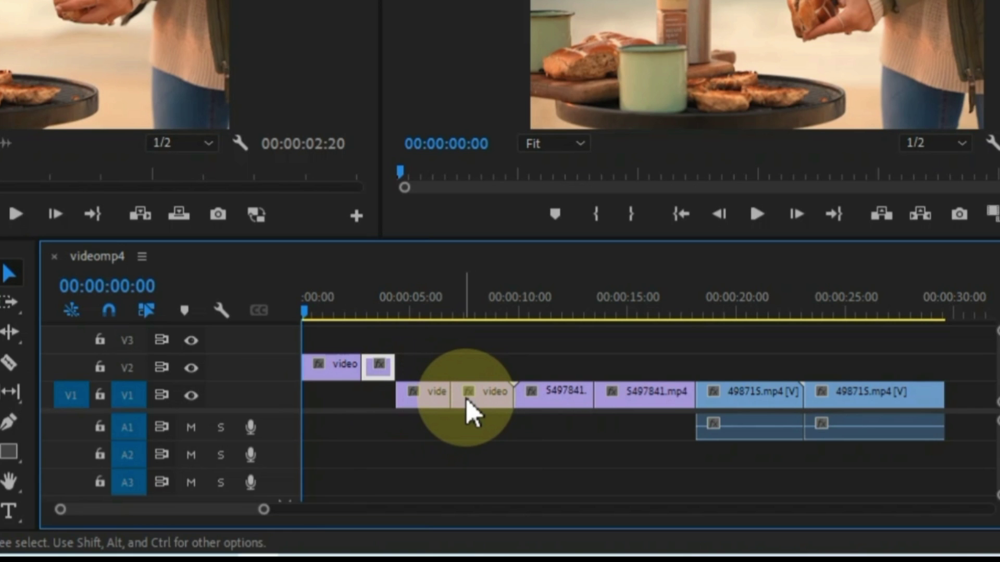
pyautogui.moveTo(471, 411); pyautogui.dragTo(472, 341)
# Step: Raise the 5497841.mp4 piece to V2 and slide the 498715.mp4 clips left on V1
pyautogui.click(619, 401)
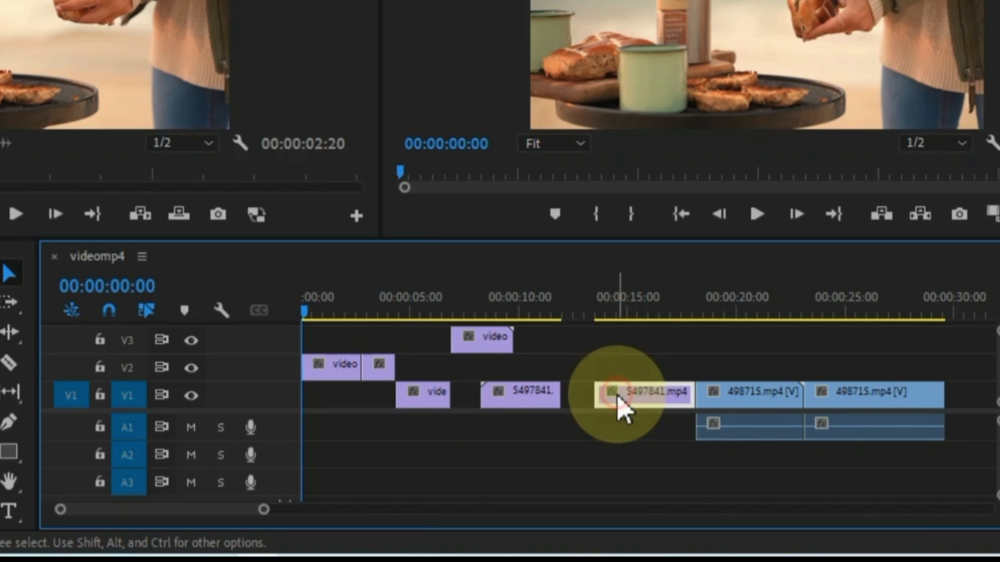
pyautogui.moveTo(615, 399); pyautogui.dragTo(560, 363)
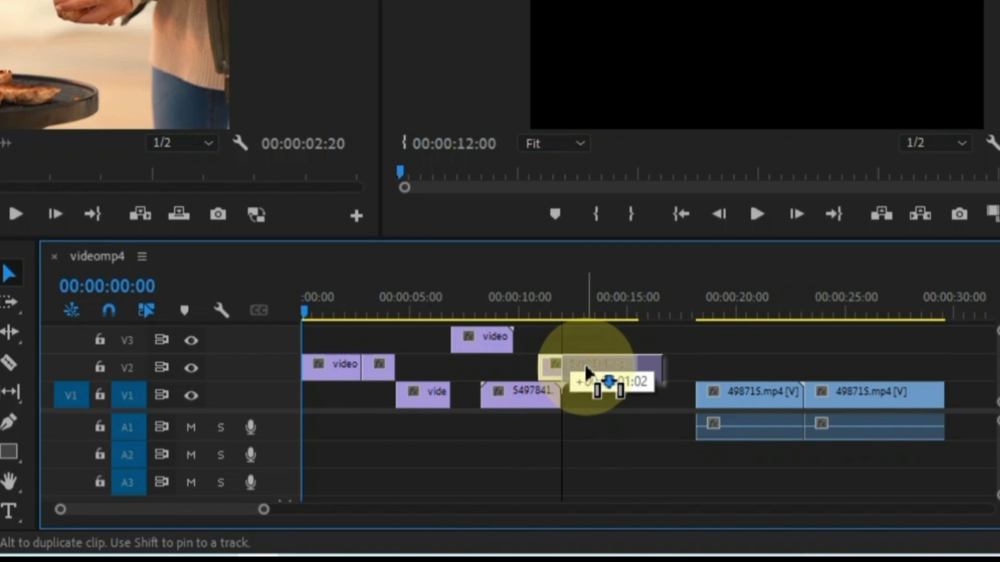
pyautogui.moveTo(561, 367); pyautogui.dragTo(583, 369)
pyautogui.moveTo(732, 402); pyautogui.dragTo(699, 403)
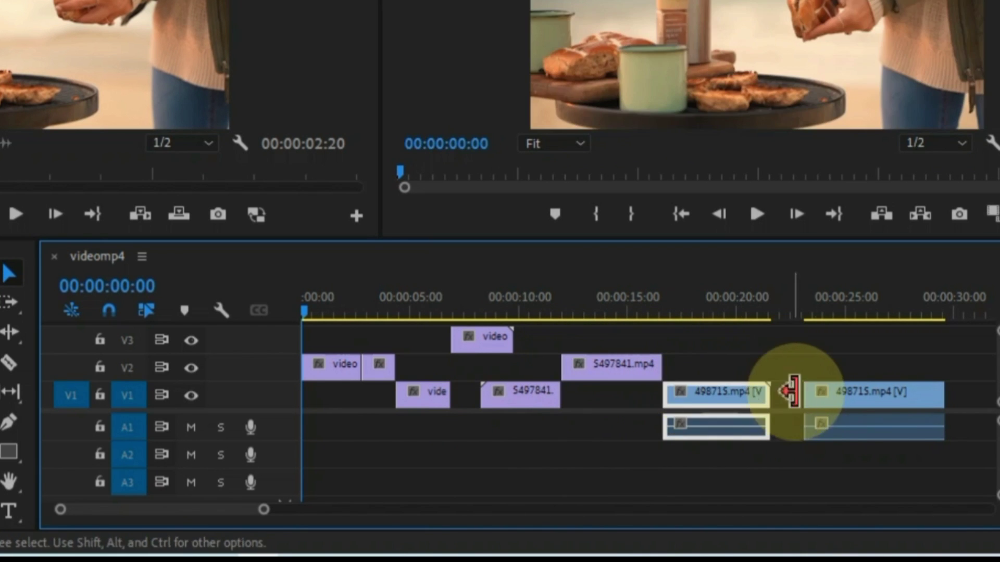
pyautogui.moveTo(833, 391); pyautogui.dragTo(794, 396)
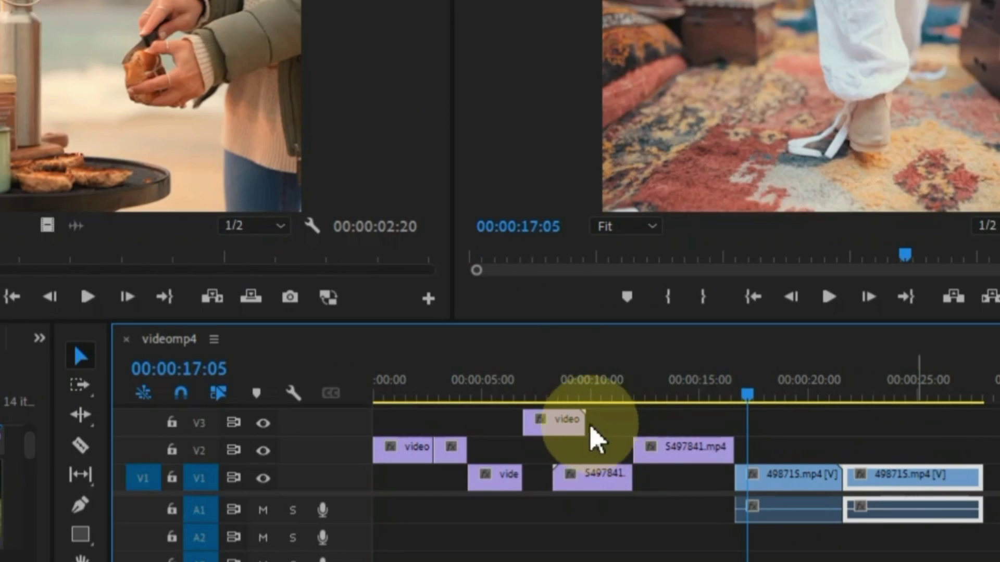
pyautogui.click(567, 410)
pyautogui.hotkey('ctrl', 'c')
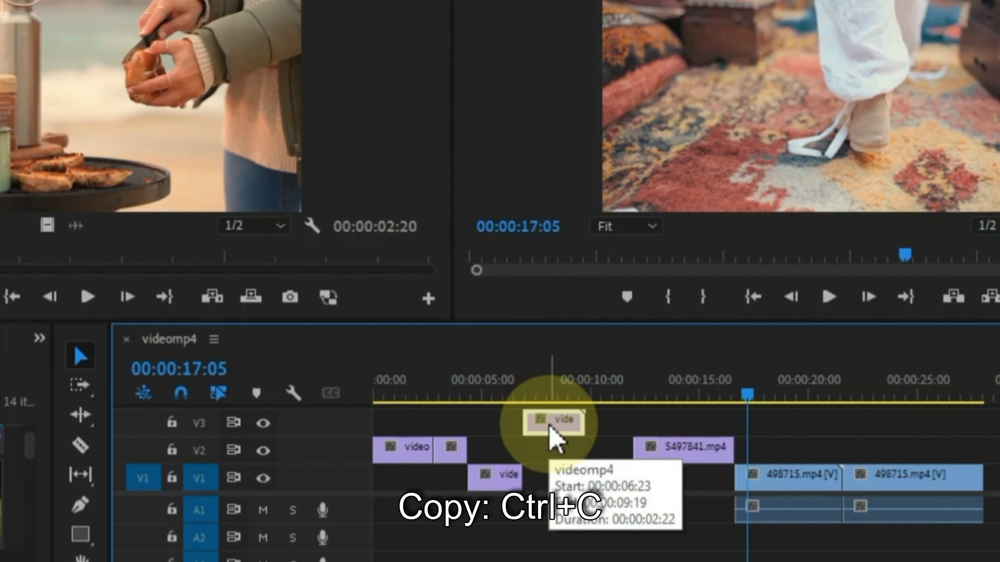
pyautogui.hotkey('ctrl', 'x')
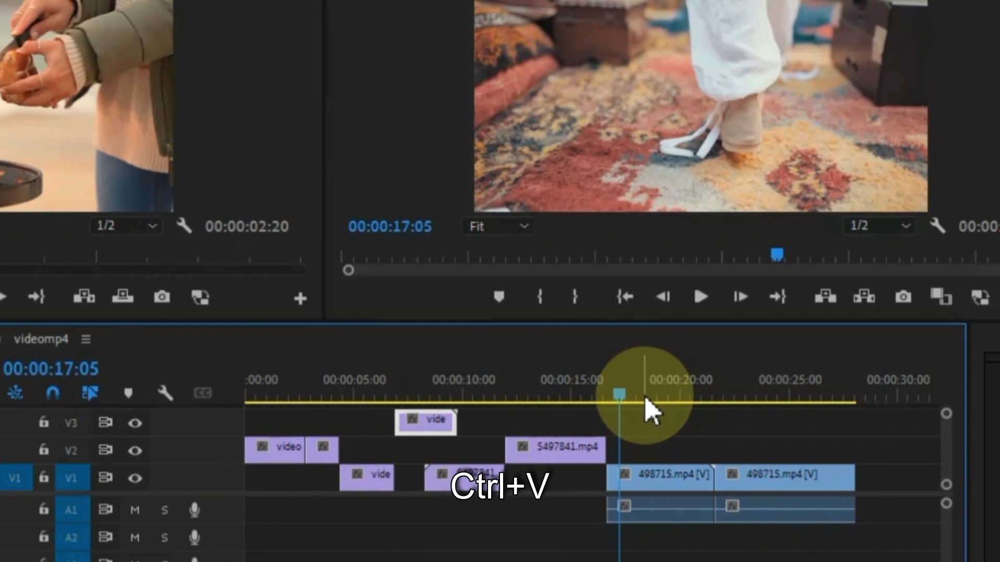
pyautogui.hotkey('ctrl', 'v')
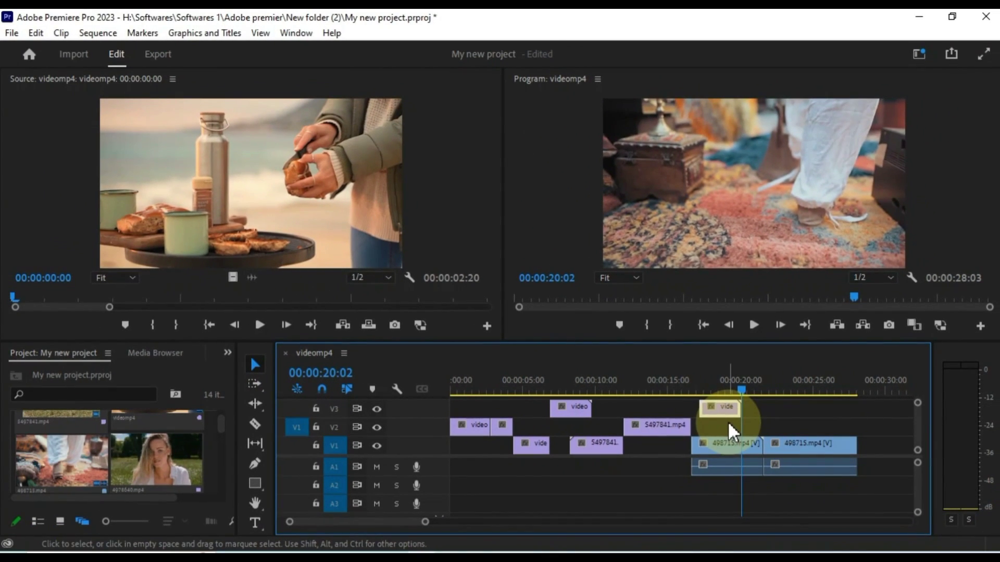
pyautogui.click(671, 429)
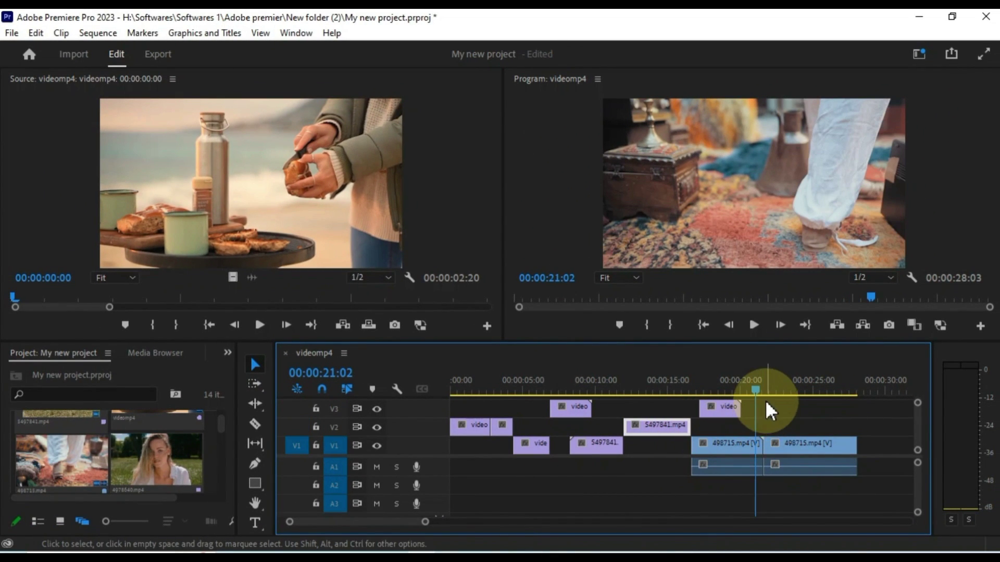
pyautogui.hotkey('ctrl', 'v')
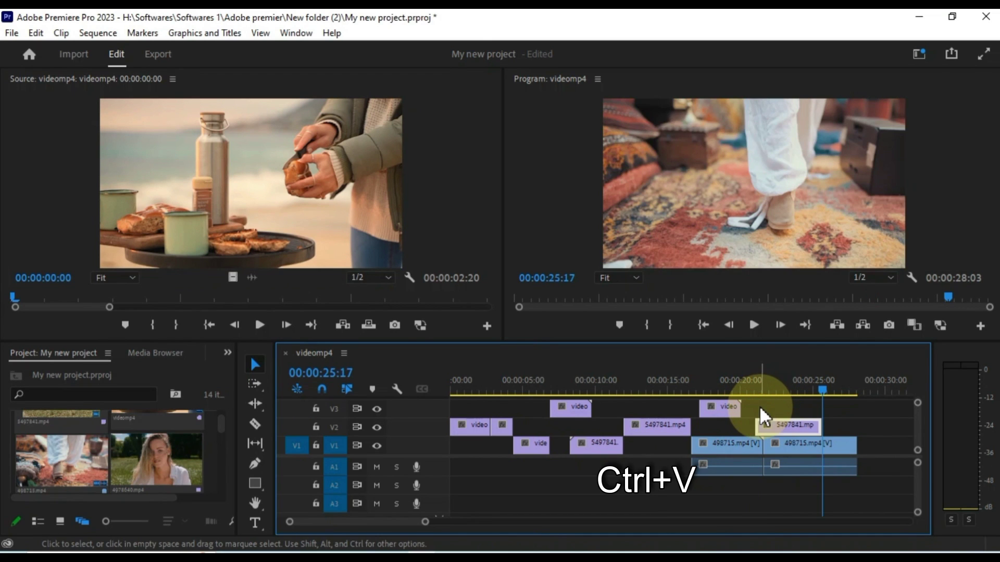
pyautogui.moveTo(720, 407); pyautogui.dragTo(724, 428)
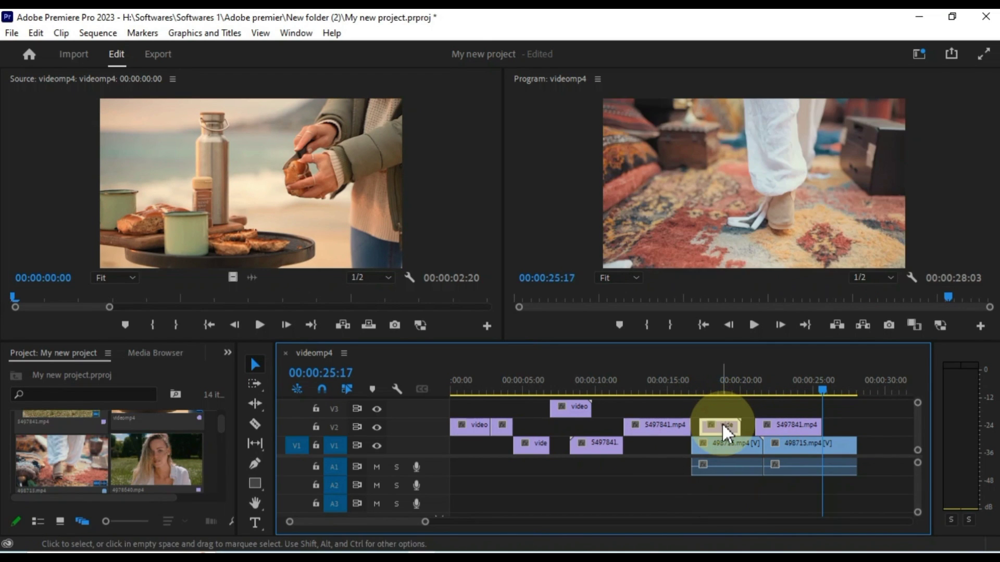
pyautogui.click(770, 407)
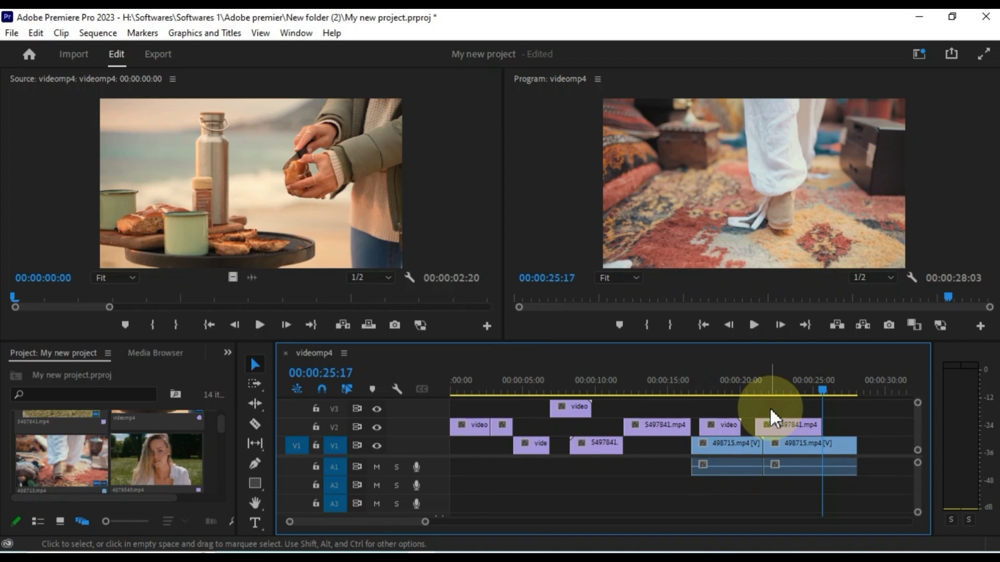
pyautogui.click(726, 428)
pyautogui.press('Delete')
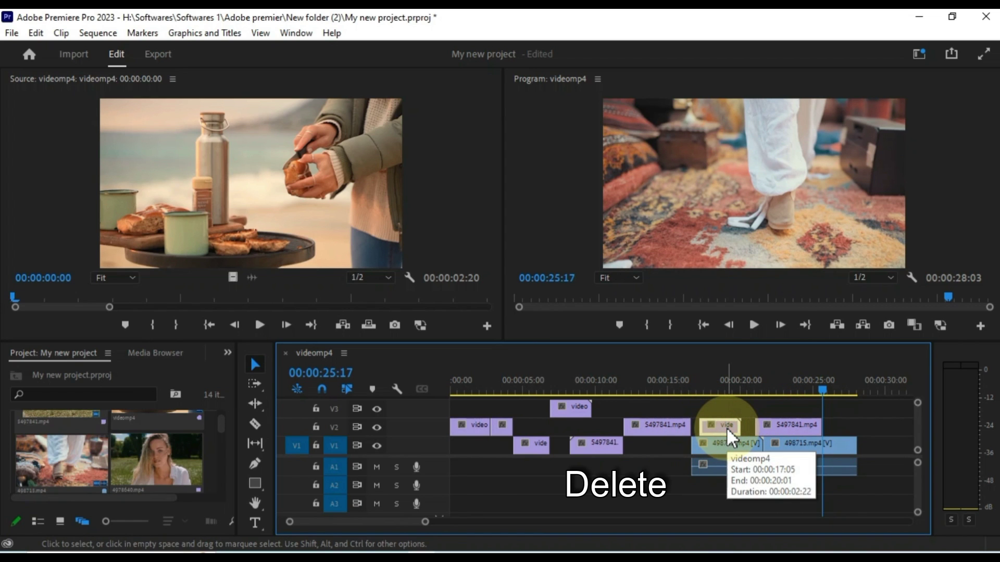
pyautogui.click(769, 427)
pyautogui.press('Delete')
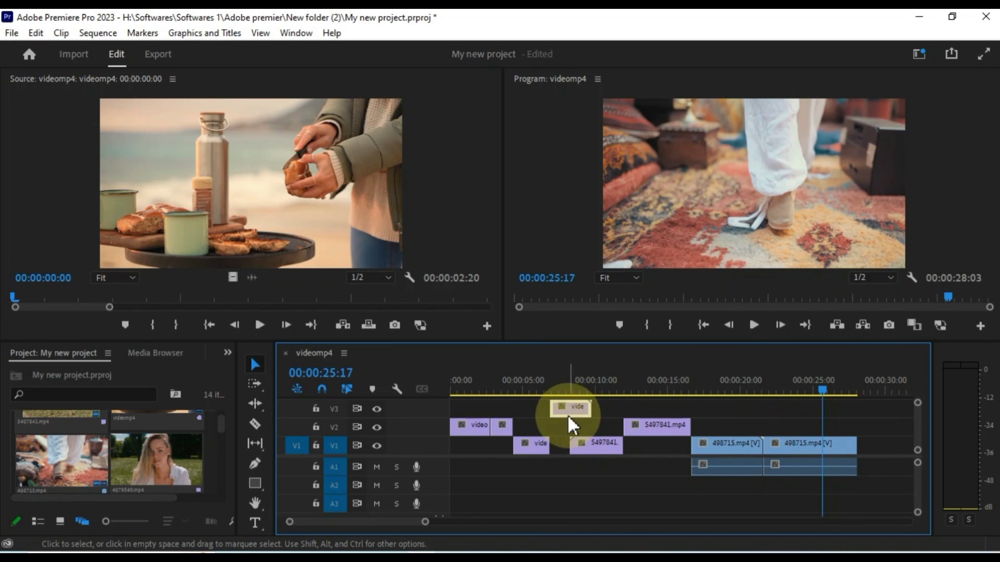
# Step: Move the short clip from V3 down into the gap on V1
pyautogui.moveTo(567, 411)
pyautogui.mouseDown()
pyautogui.moveTo(592, 445)
pyautogui.moveTo(576, 447)
pyautogui.mouseUp()
pyautogui.moveTo(817, 391)
pyautogui.mouseDown()
pyautogui.moveTo(719, 414)
pyautogui.moveTo(549, 418)
pyautogui.moveTo(573, 417)
pyautogui.moveTo(593, 398)
pyautogui.mouseUp()
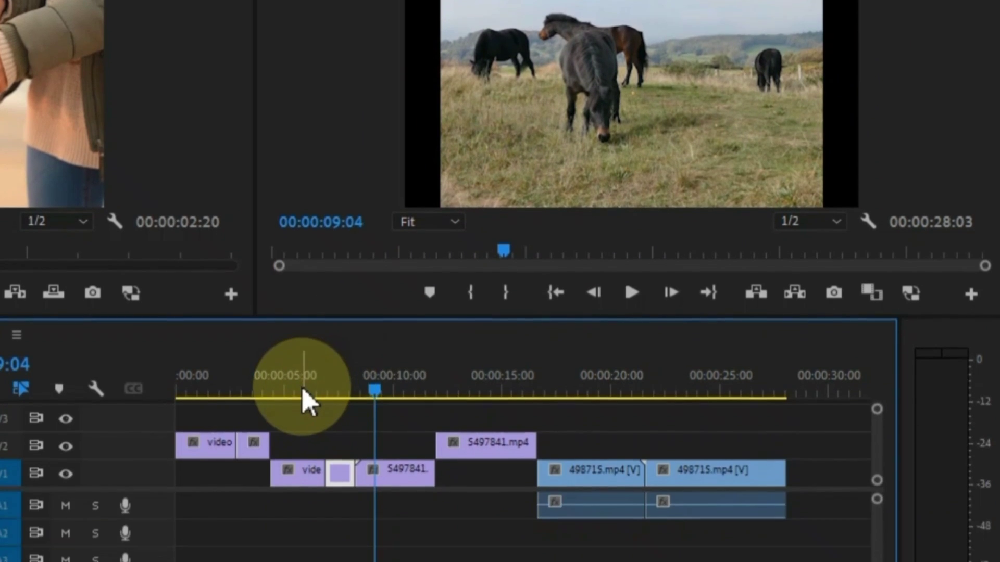
pyautogui.click(301, 315)
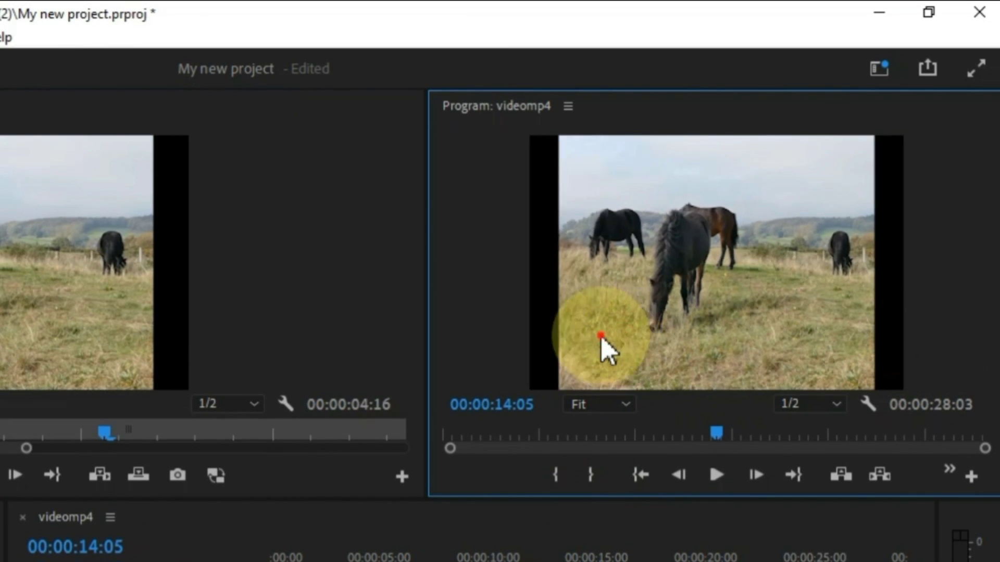
# Step: Scale up the 5497841 horse footage in the Program monitor to fill the frame
pyautogui.click(601, 337)
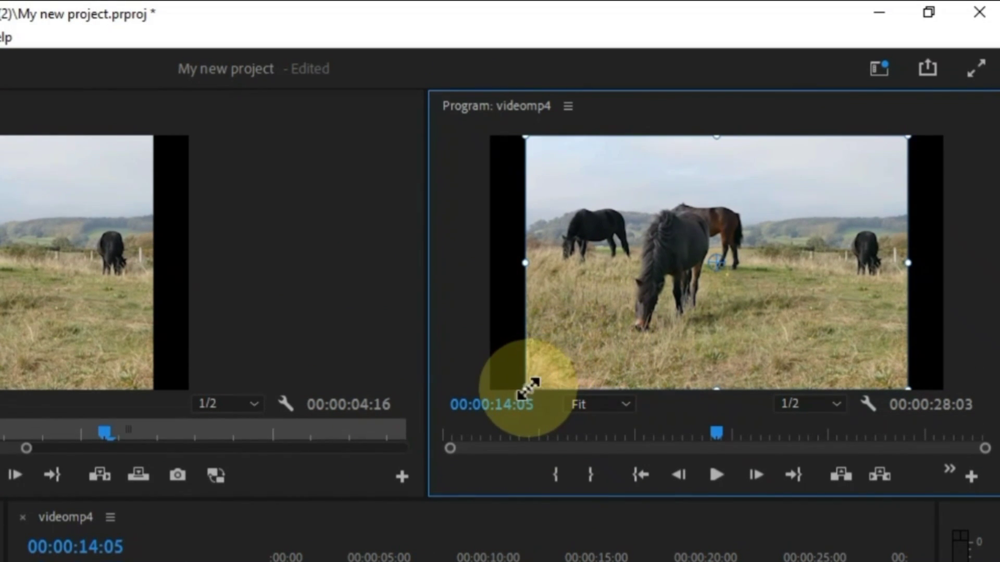
pyautogui.moveTo(528, 389); pyautogui.dragTo(478, 413)
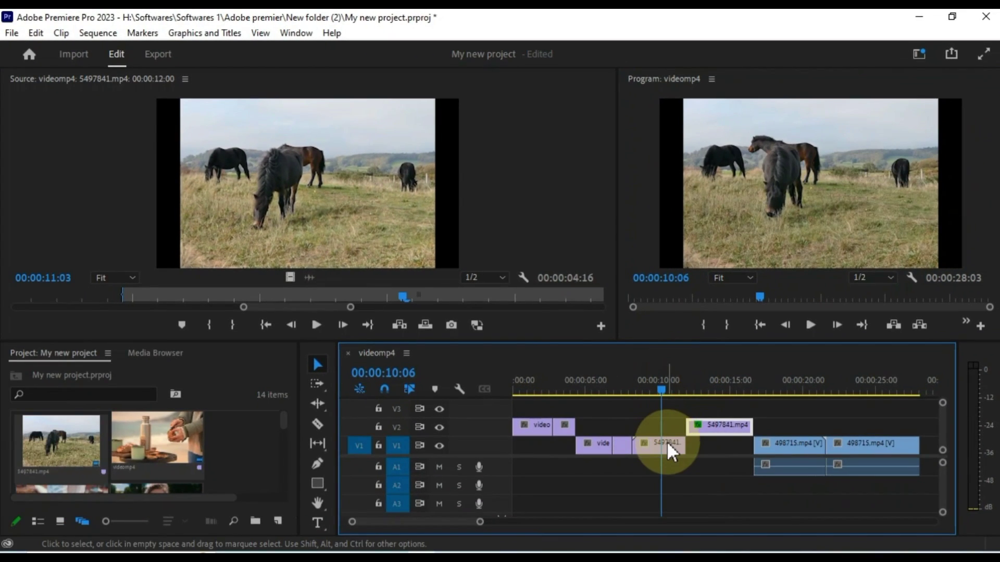
pyautogui.click(667, 443)
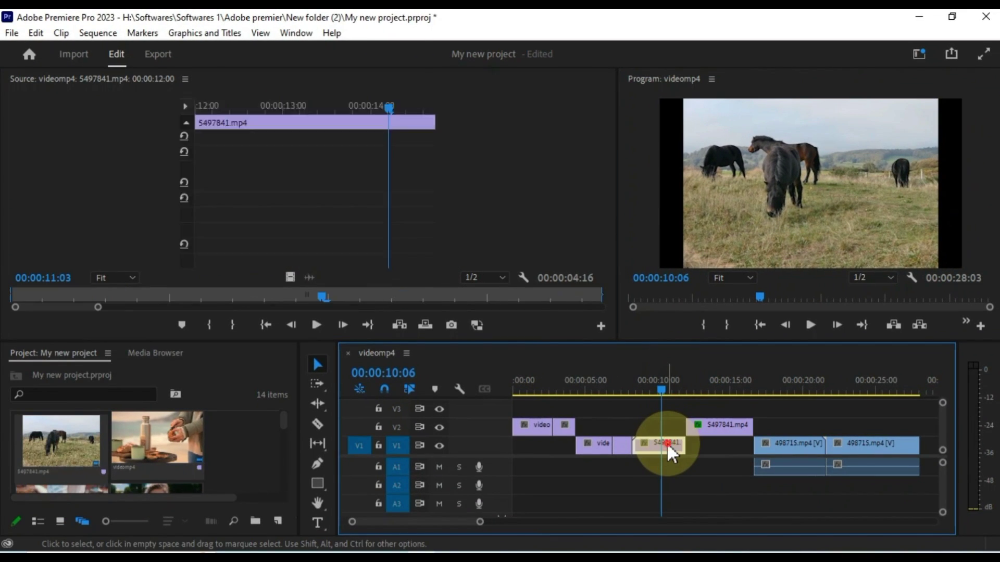
pyautogui.click(736, 191)
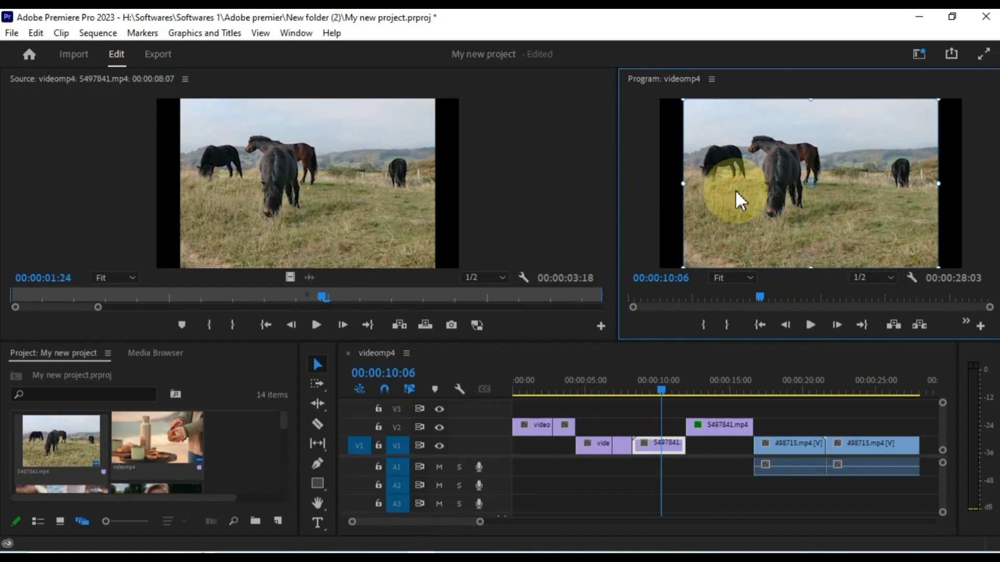
pyautogui.moveTo(683, 184); pyautogui.dragTo(660, 194)
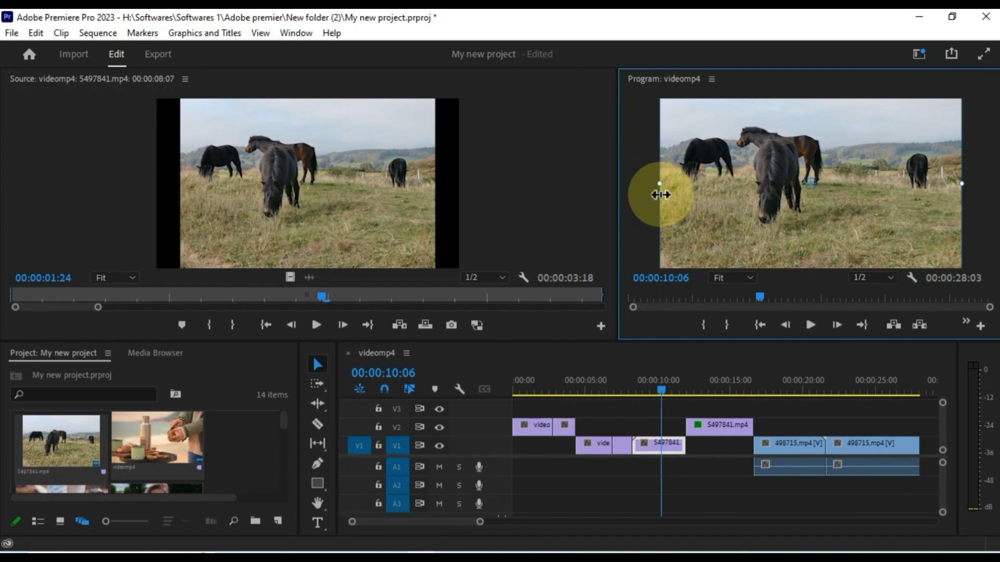
pyautogui.doubleClick(623, 444)
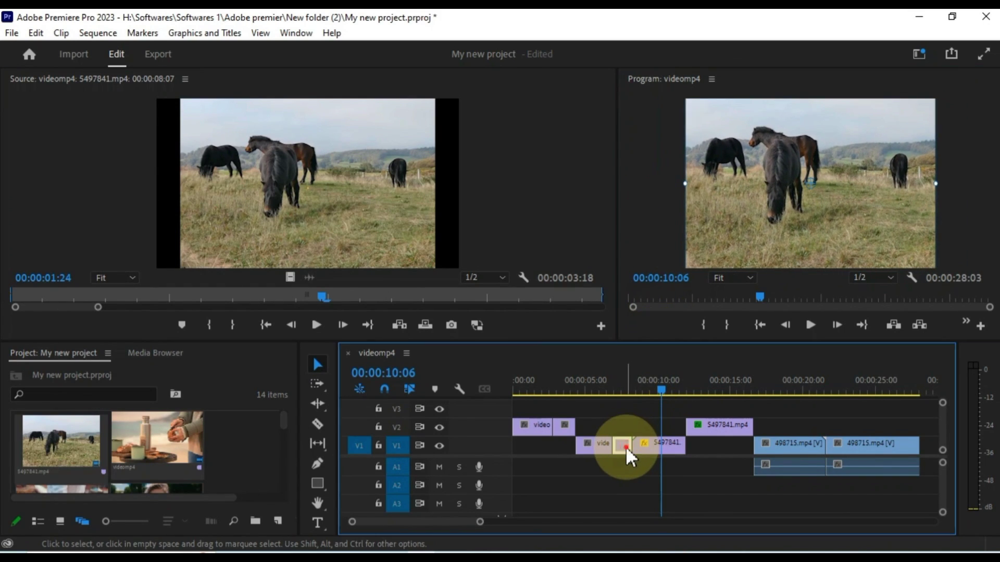
pyautogui.click(625, 393)
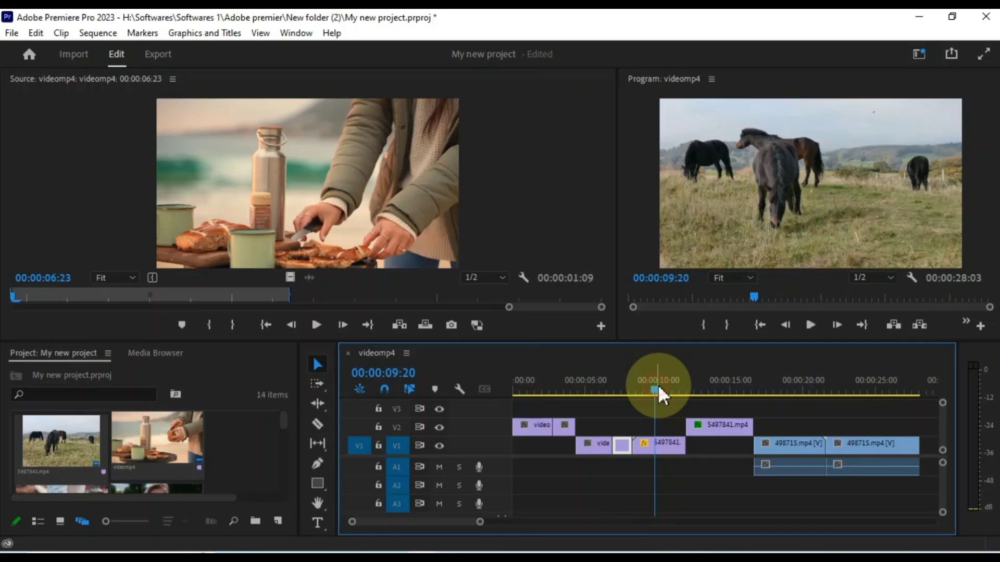
# Step: Scrub the playhead through the sequence and return it to the start
pyautogui.moveTo(660, 393); pyautogui.dragTo(734, 398)
pyautogui.click(772, 395)
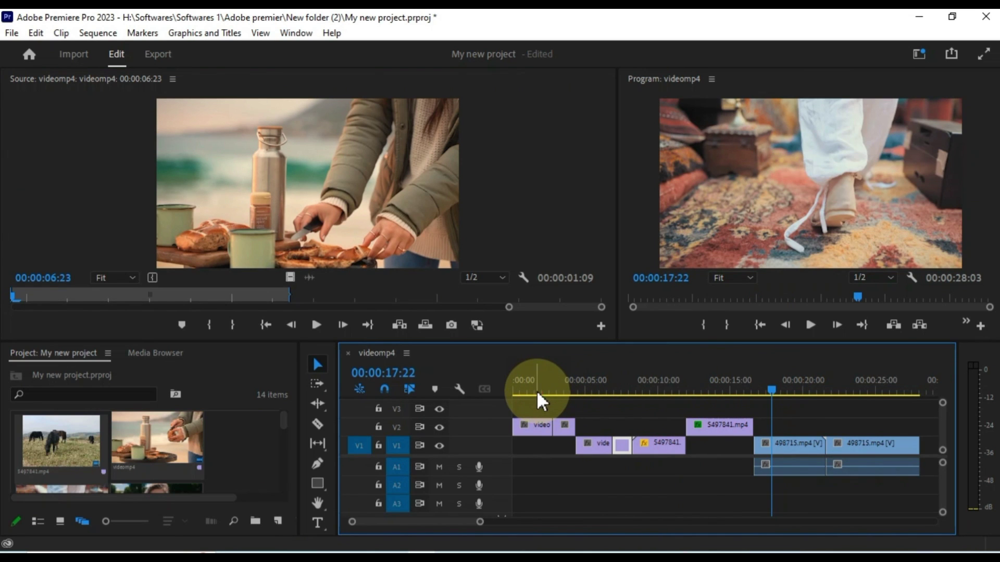
pyautogui.moveTo(540, 401); pyautogui.dragTo(734, 399)
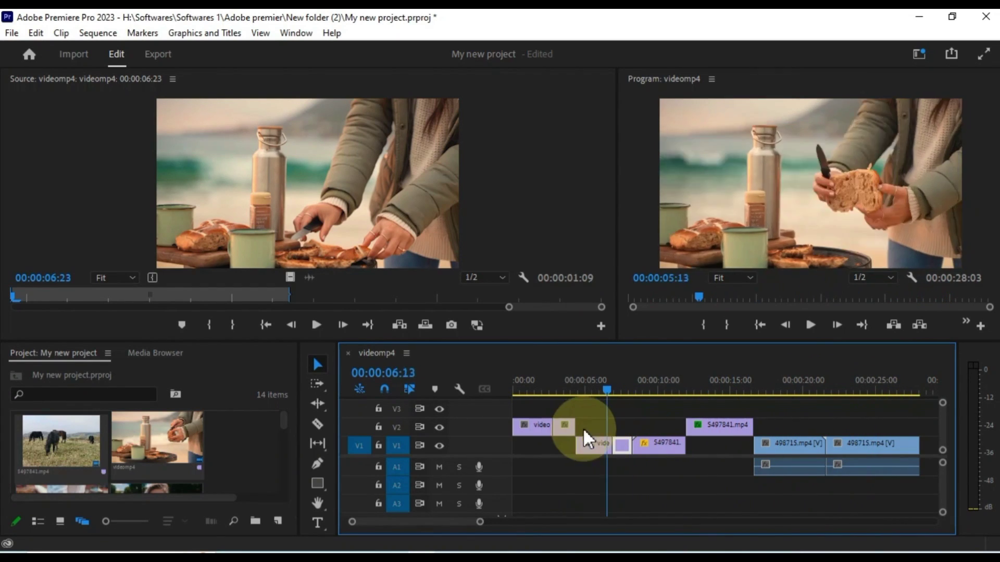
pyautogui.moveTo(823, 394); pyautogui.dragTo(509, 441)
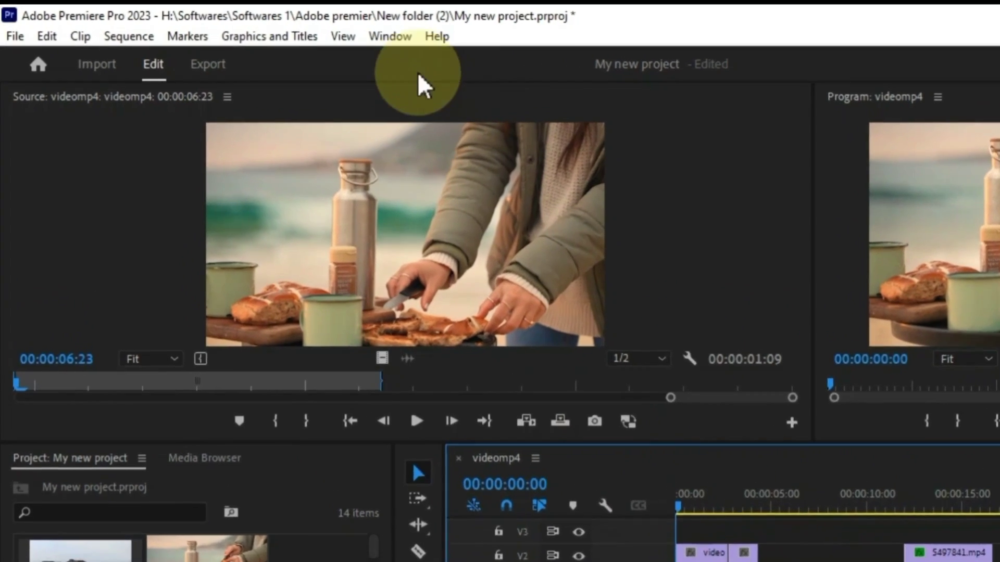
# Step: Show the Effects panel, expand Video Effects and browse its folders
pyautogui.click(296, 33)
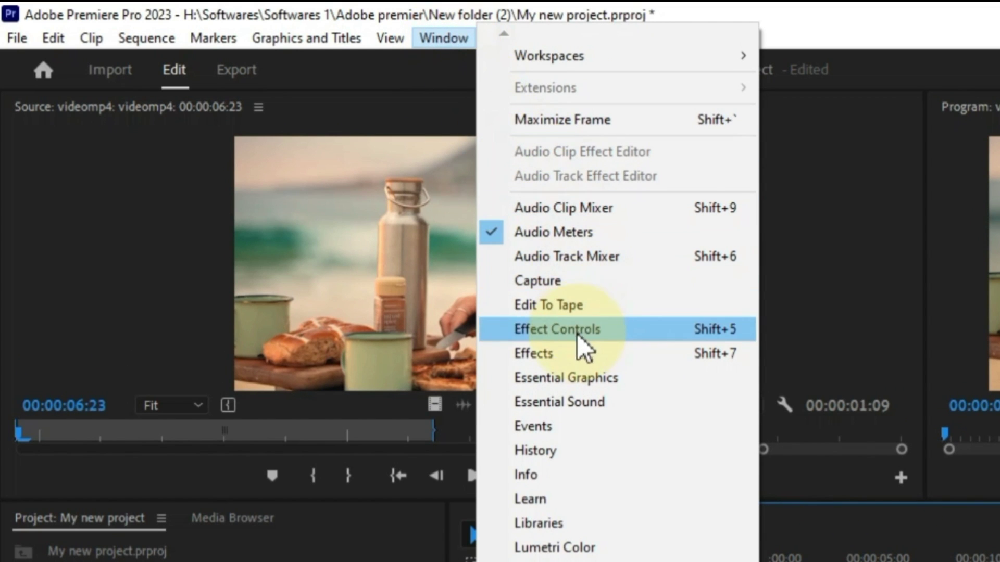
pyautogui.click(576, 346)
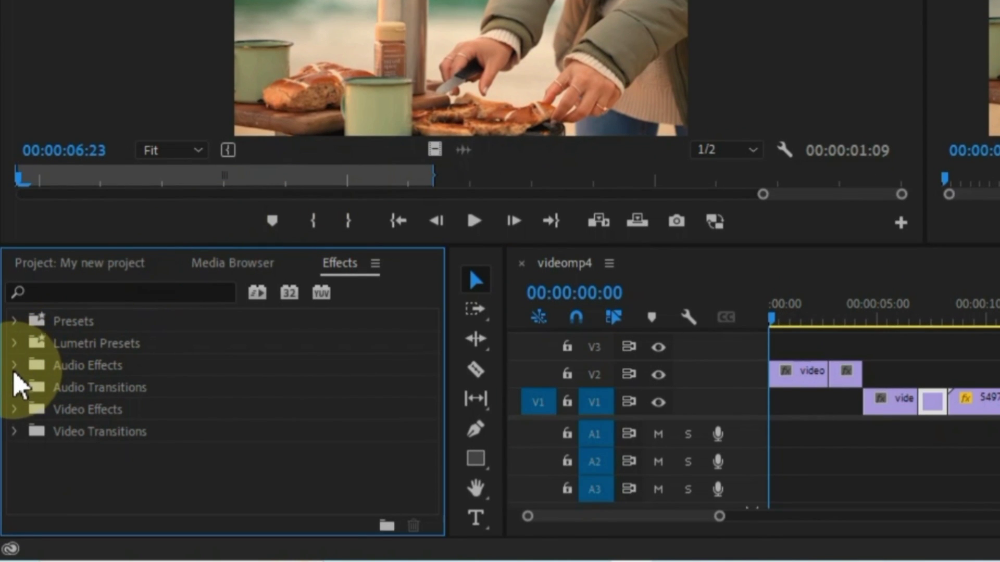
pyautogui.click(14, 365)
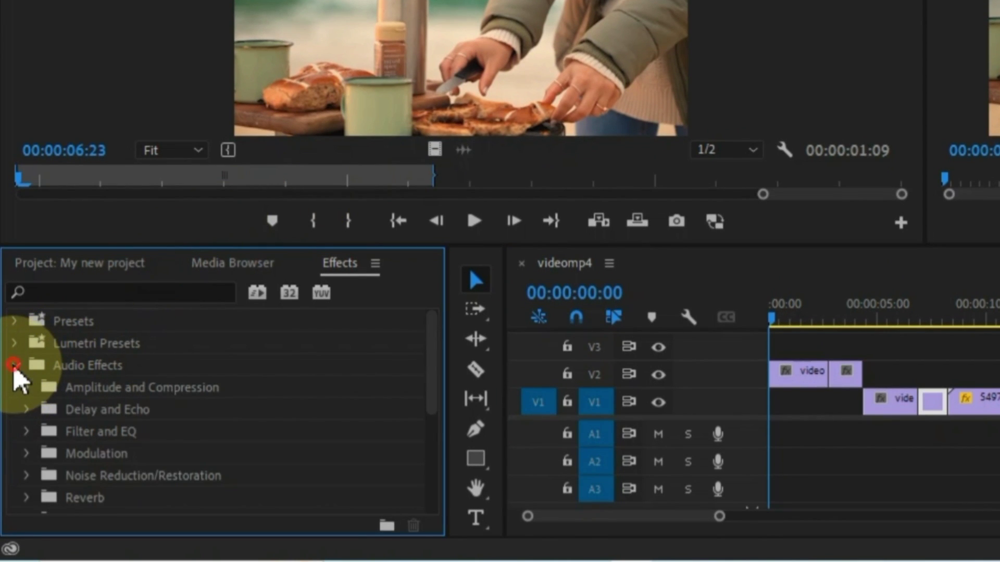
pyautogui.click(14, 366)
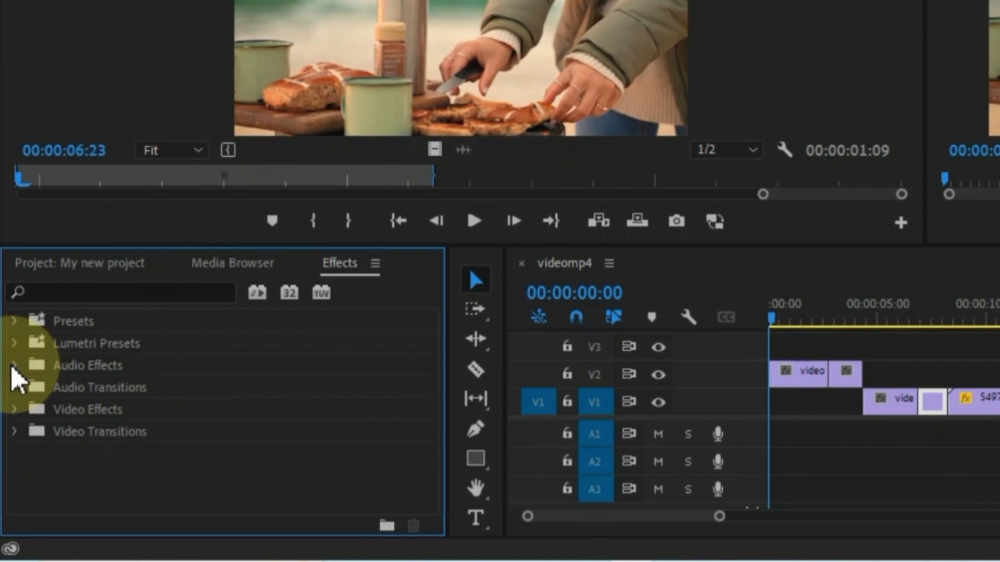
pyautogui.click(15, 409)
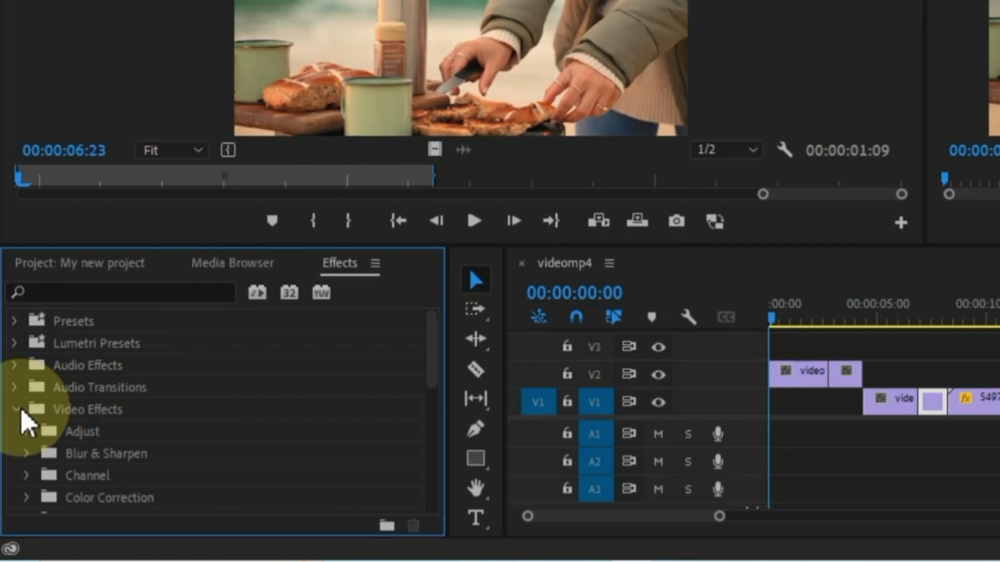
pyautogui.scroll(-2, 99, 456)
pyautogui.scroll(-1, 98, 457)
pyautogui.scroll(-2, 99, 457)
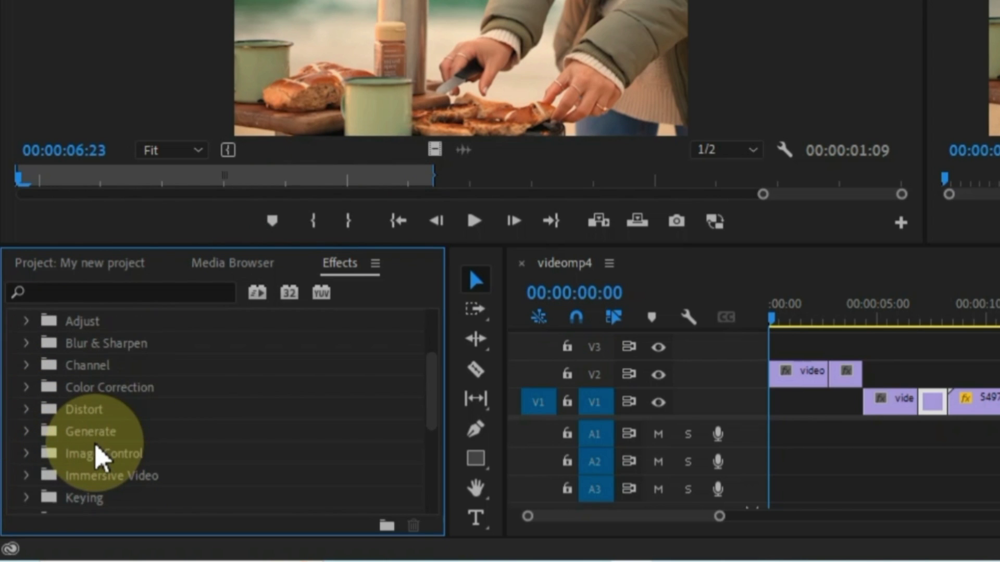
pyautogui.scroll(-1, 99, 457)
pyautogui.scroll(-2, 98, 457)
pyautogui.scroll(-1, 101, 458)
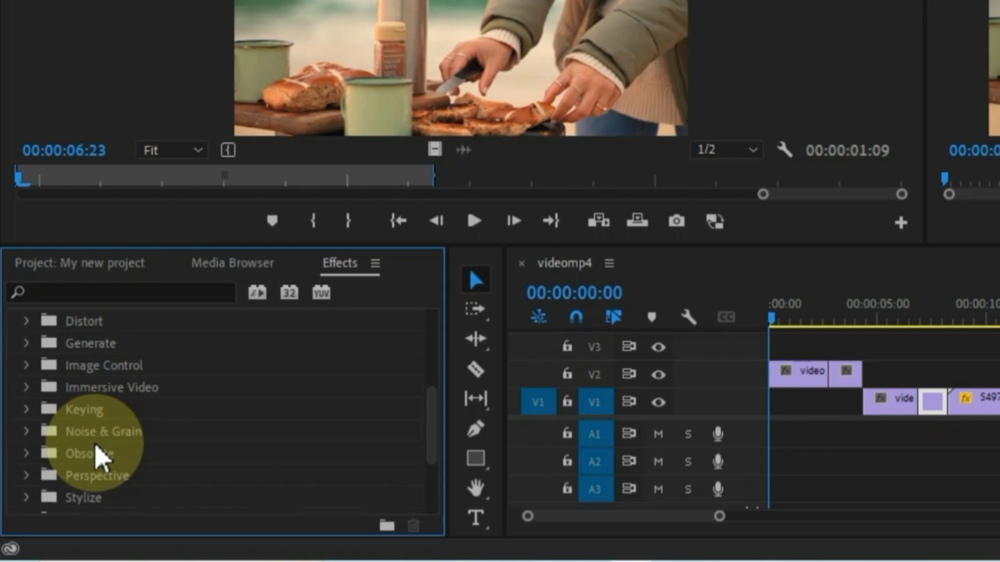
pyautogui.scroll(-2, 102, 461)
pyautogui.scroll(-2, 107, 471)
pyautogui.scroll(-1, 109, 472)
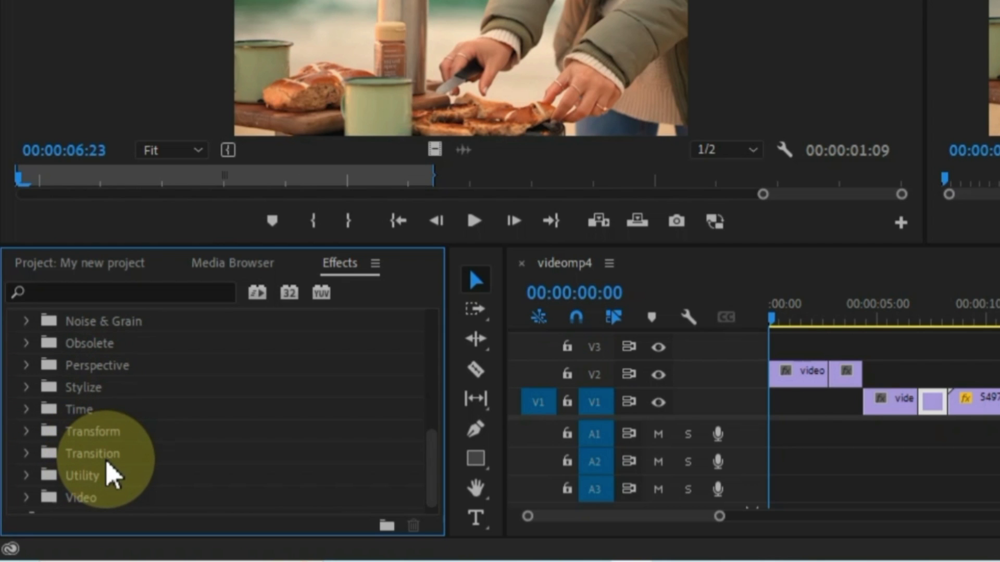
pyautogui.scroll(1, 109, 474)
pyautogui.scroll(1, 107, 468)
pyautogui.scroll(6, 107, 465)
pyautogui.scroll(4, 106, 466)
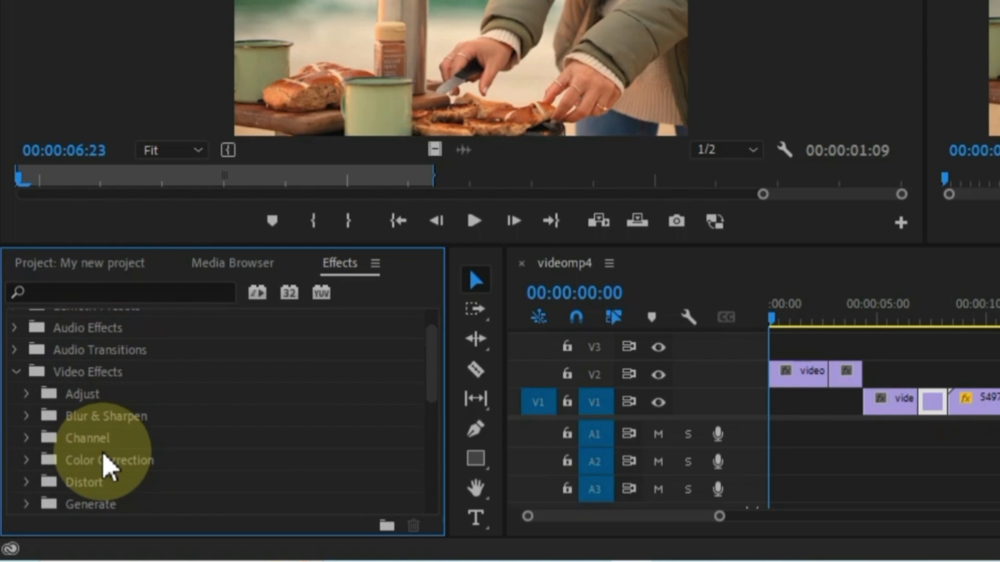
# Step: Search the effects list for 'Brightness' to find Brightness & Contrast
pyautogui.click(89, 373)
pyautogui.scroll(1, 91, 390)
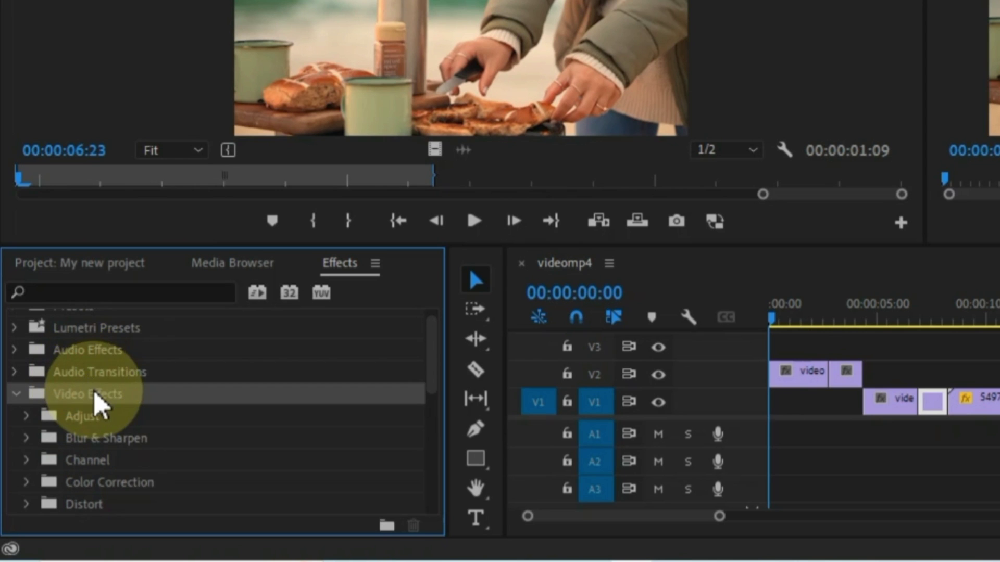
pyautogui.click(109, 286)
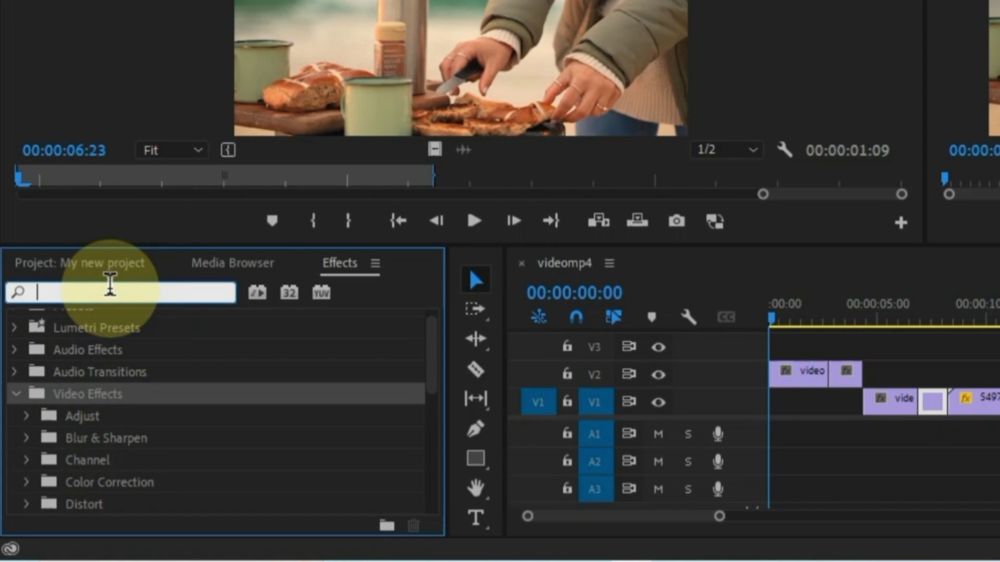
pyautogui.write('Brightness')
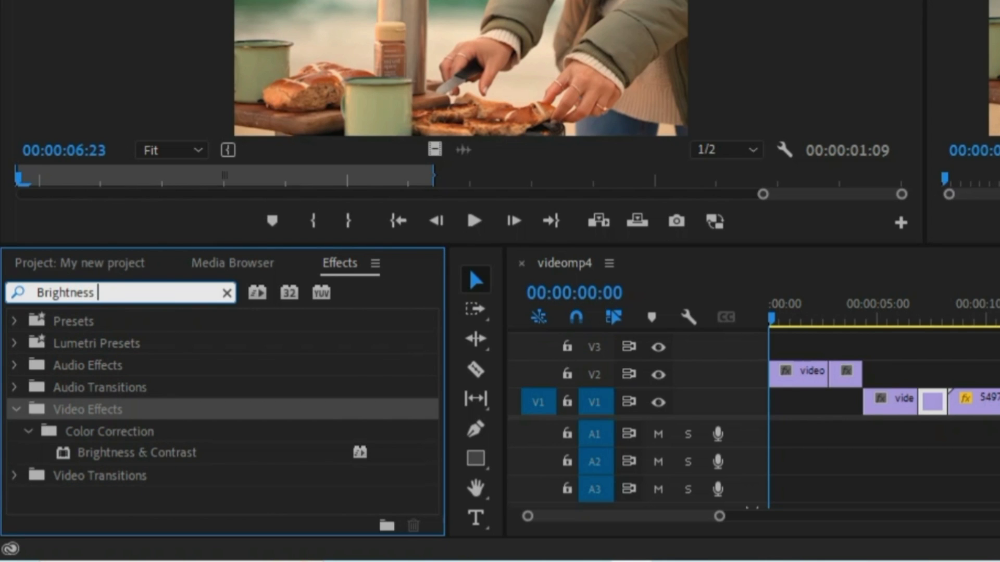
# Step: Drag Brightness & Contrast onto the opening videomp4 clip on track V2
pyautogui.click(125, 457)
pyautogui.moveTo(90, 465); pyautogui.dragTo(786, 379)
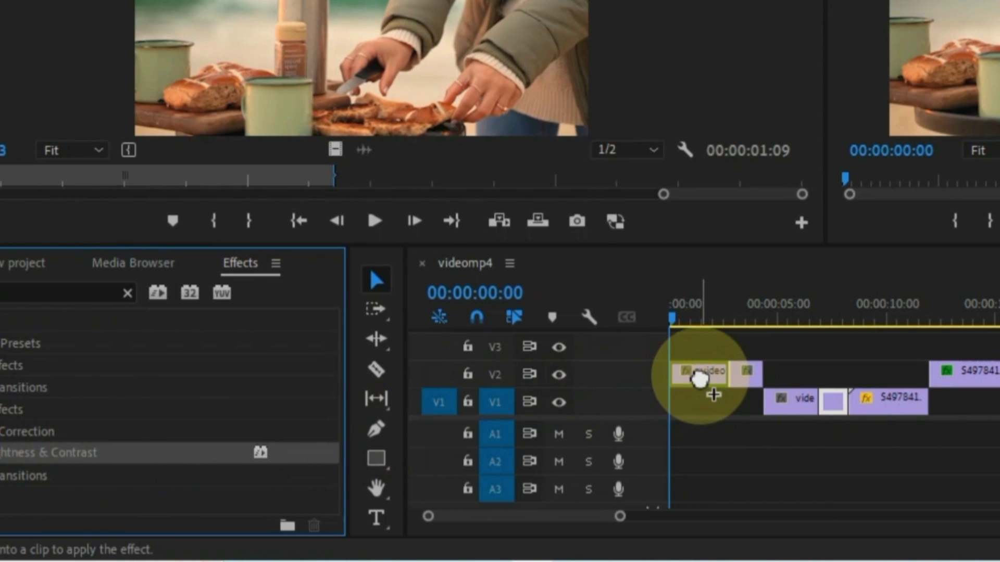
pyautogui.moveTo(686, 387); pyautogui.dragTo(700, 383)
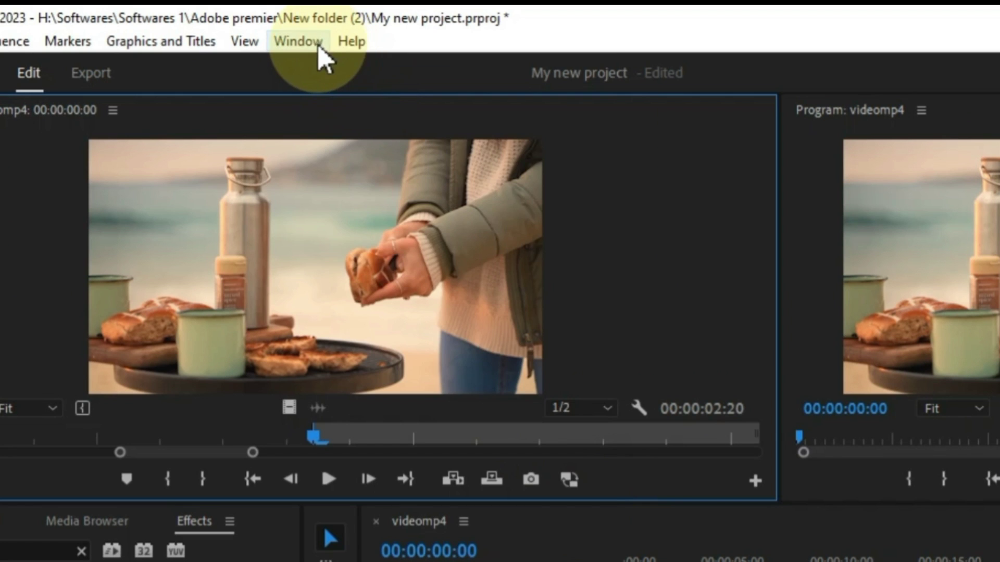
# Step: Show Effect Controls, reset Brightness to zero and raise Contrast to 28
pyautogui.click(307, 34)
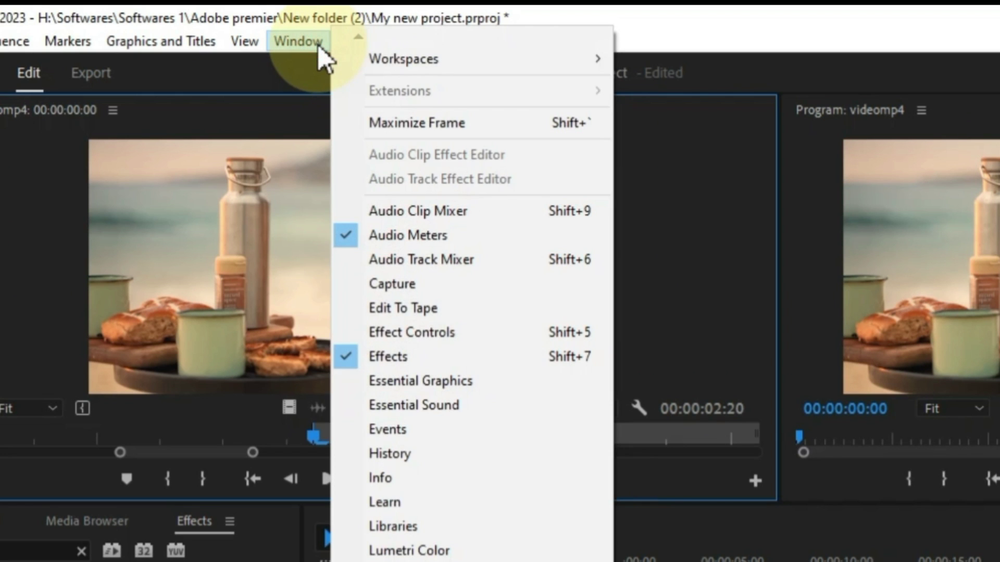
pyautogui.click(444, 333)
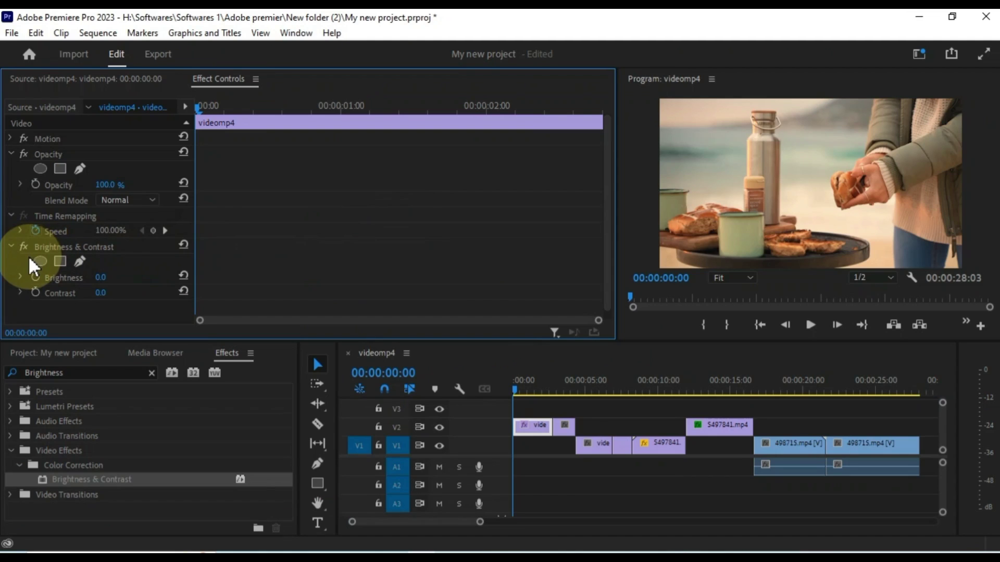
pyautogui.scroll(-1, 34, 268)
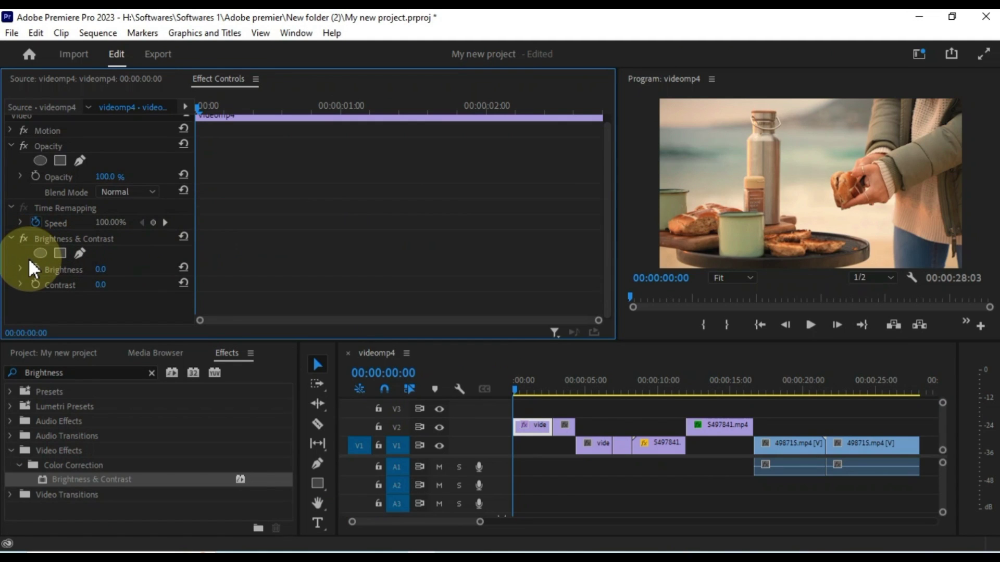
pyautogui.moveTo(100, 269)
pyautogui.mouseDown()
pyautogui.moveTo(91, 270)
pyautogui.moveTo(153, 269)
pyautogui.moveTo(73, 269)
pyautogui.mouseUp()
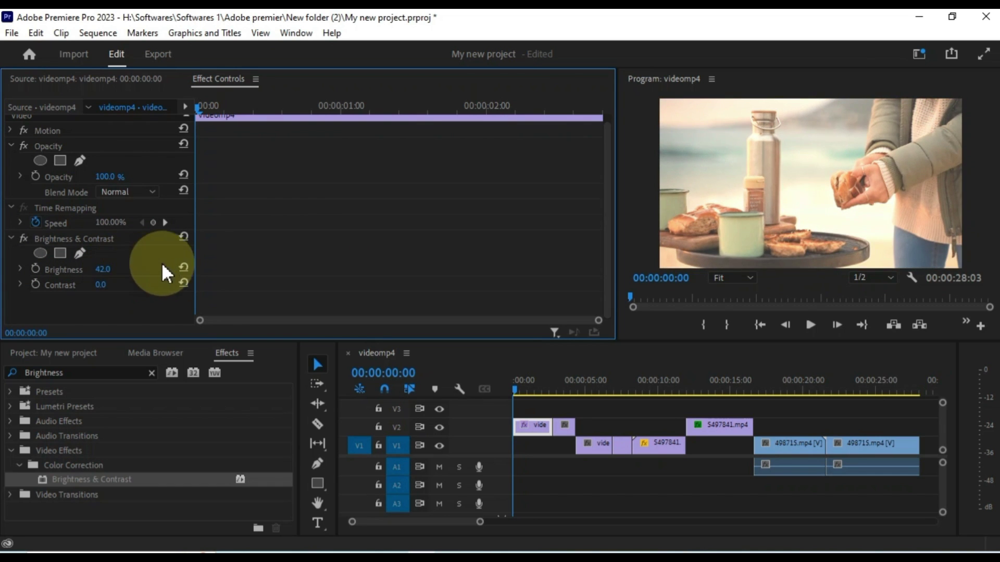
pyautogui.click(184, 267)
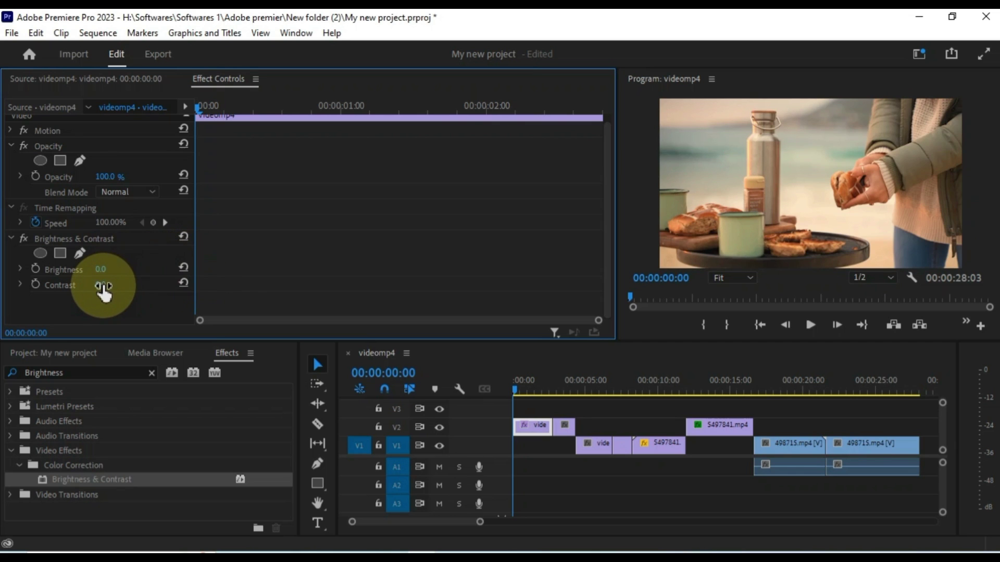
pyautogui.moveTo(104, 285)
pyautogui.mouseDown()
pyautogui.moveTo(112, 285)
pyautogui.moveTo(108, 269)
pyautogui.moveTo(99, 269)
pyautogui.mouseUp()
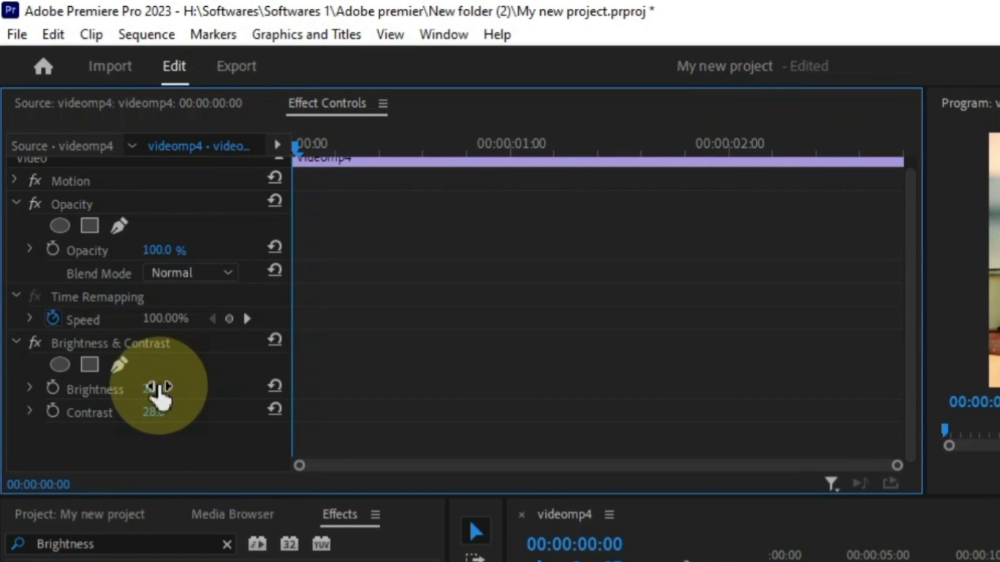
# Step: Drag the Brightness and Contrast sliders to 31.7 and 34.7, then collapse the effect
pyautogui.click(29, 389)
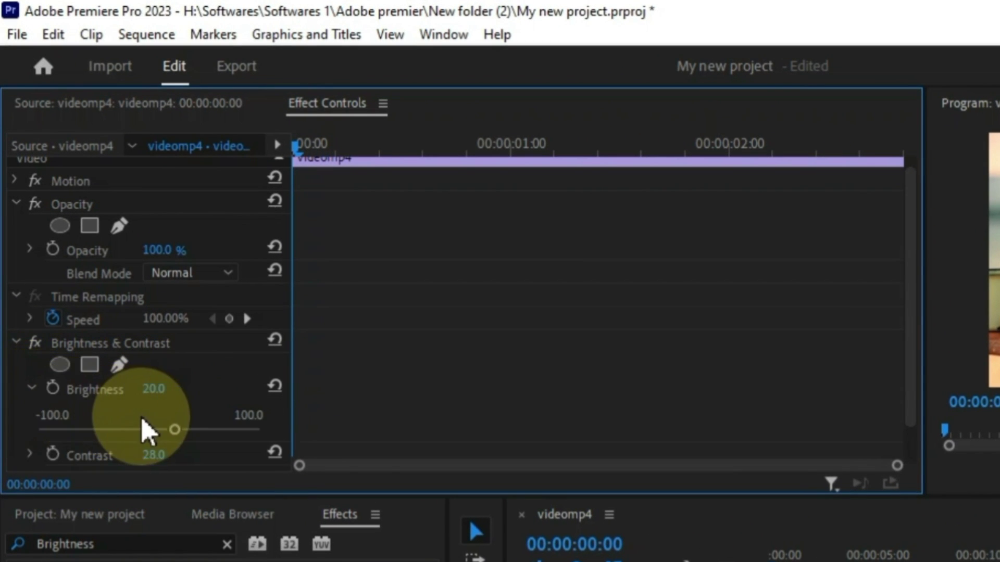
pyautogui.scroll(-2, 142, 416)
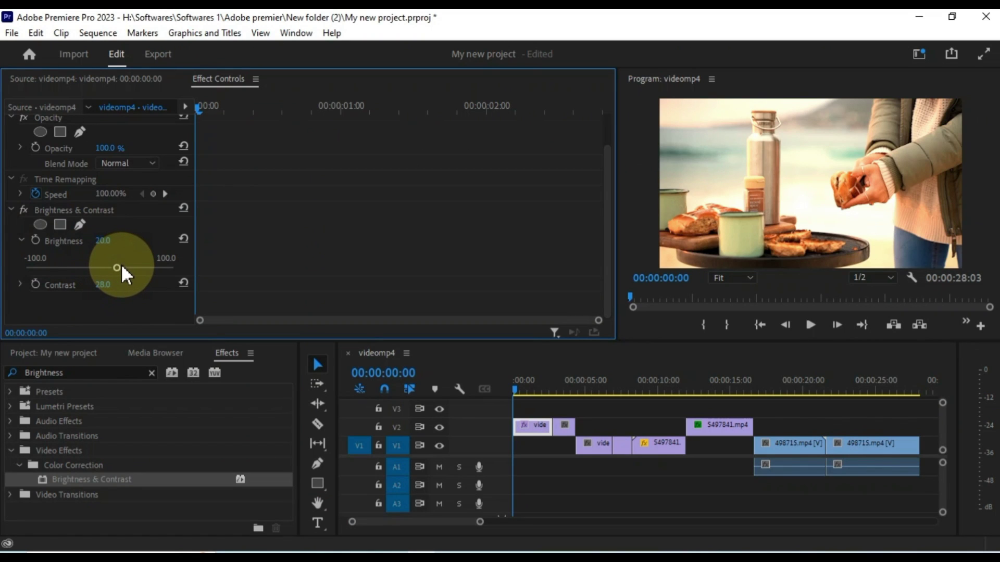
pyautogui.moveTo(117, 267)
pyautogui.mouseDown()
pyautogui.moveTo(139, 267)
pyautogui.moveTo(104, 278)
pyautogui.moveTo(124, 276)
pyautogui.mouseUp()
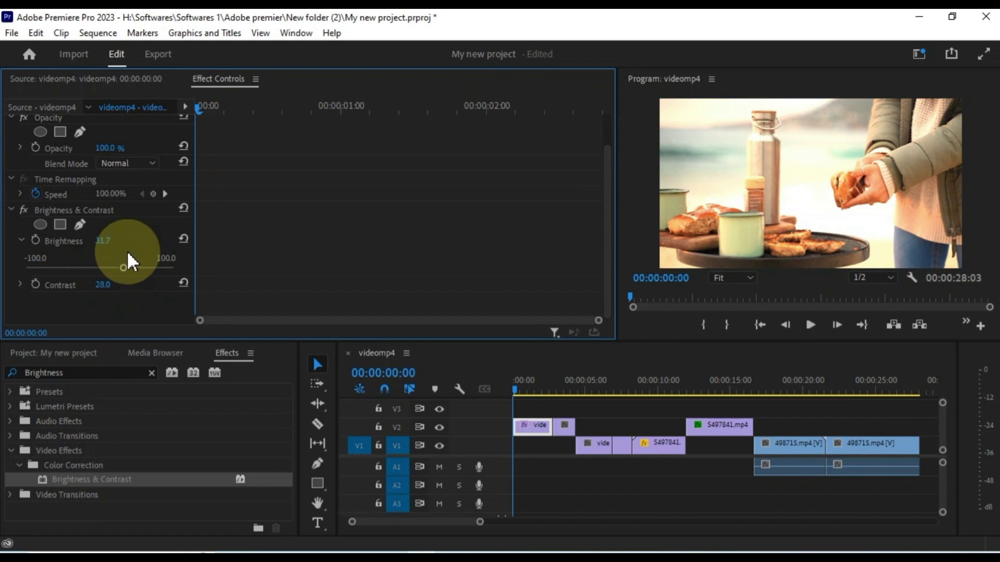
pyautogui.click(20, 284)
pyautogui.scroll(-1, 18, 280)
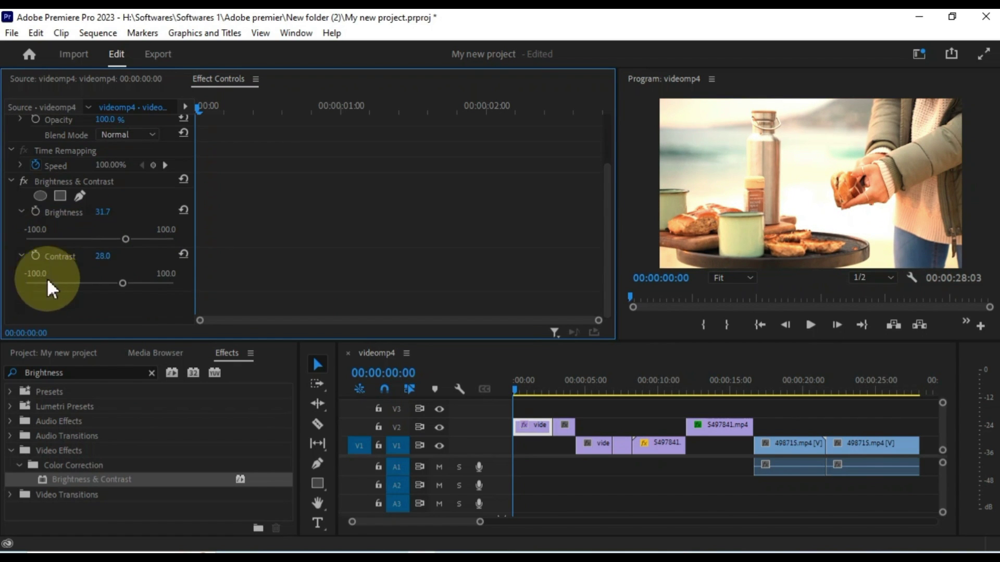
pyautogui.moveTo(124, 283)
pyautogui.mouseDown()
pyautogui.moveTo(144, 284)
pyautogui.moveTo(123, 286)
pyautogui.mouseUp()
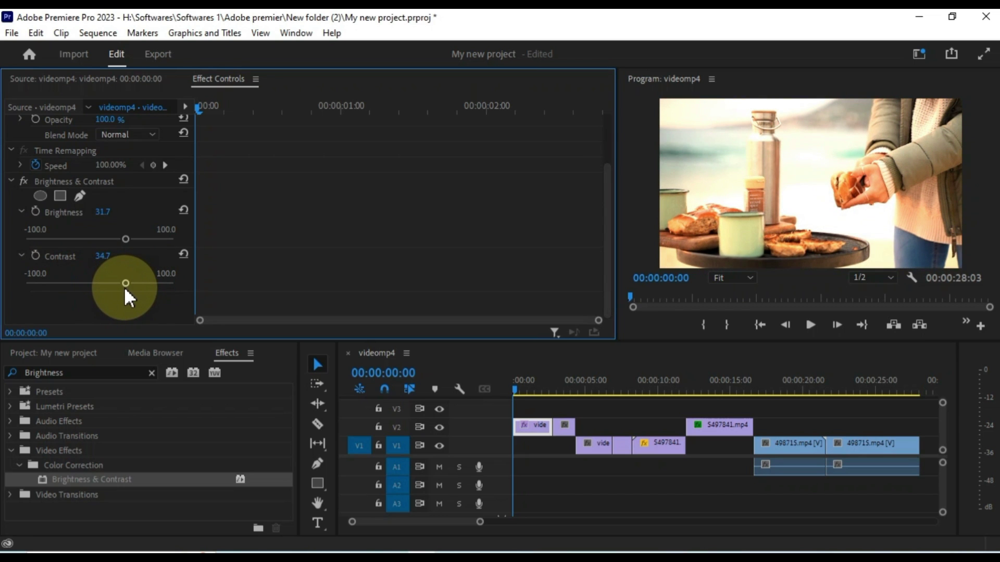
pyautogui.click(21, 255)
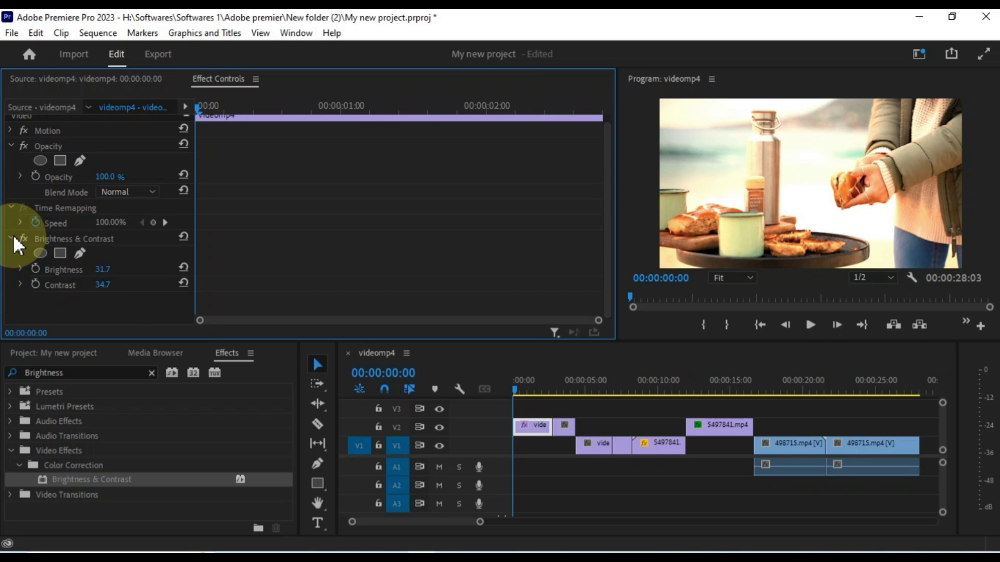
pyautogui.click(10, 239)
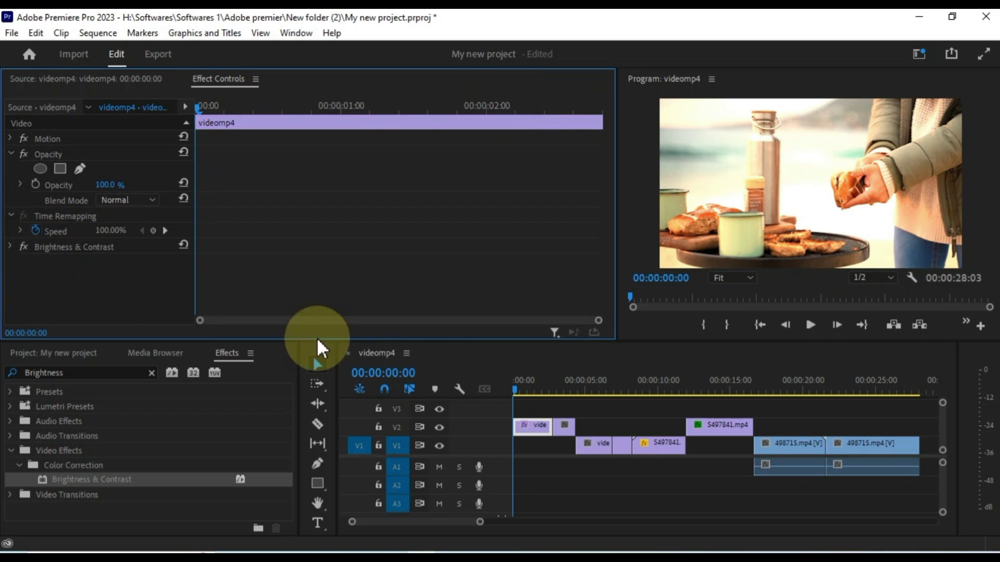
pyautogui.moveTo(513, 396); pyautogui.dragTo(584, 394)
# Step: Drag Camera Blur from Blur & Sharpen onto the 5497841.mp4 clip on V1
pyautogui.click(152, 372)
pyautogui.scroll(-1, 85, 464)
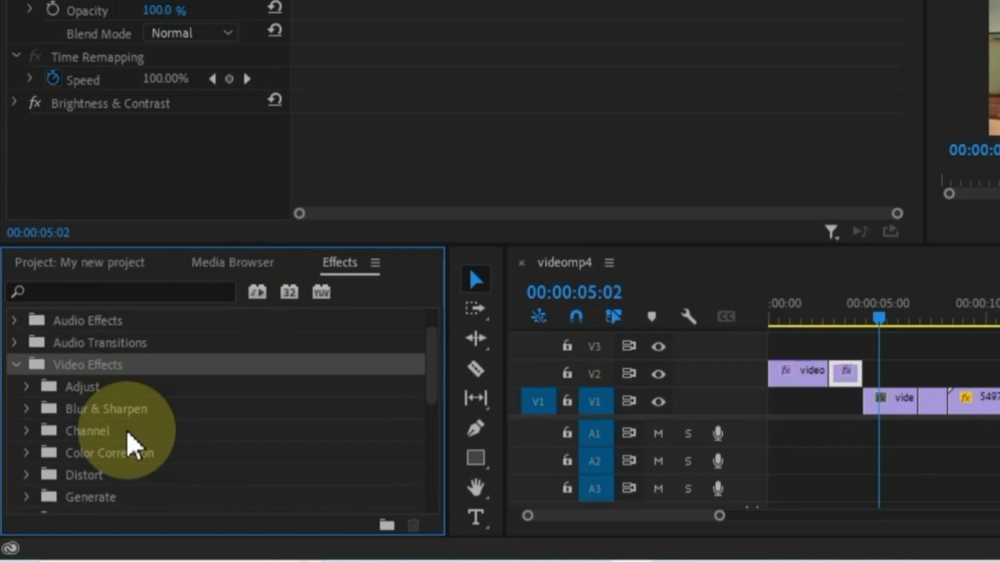
pyautogui.scroll(-1, 84, 464)
pyautogui.click(26, 387)
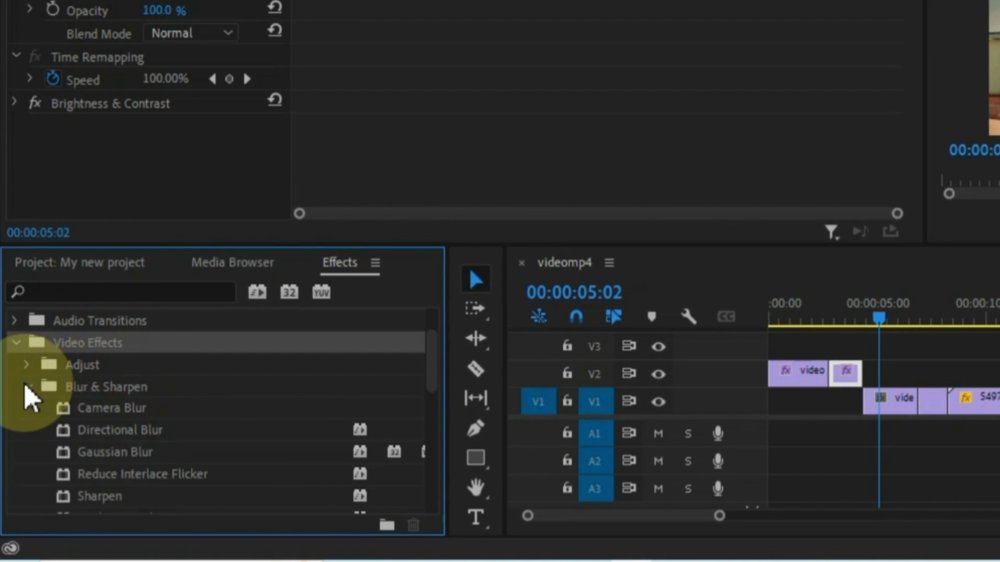
pyautogui.click(93, 412)
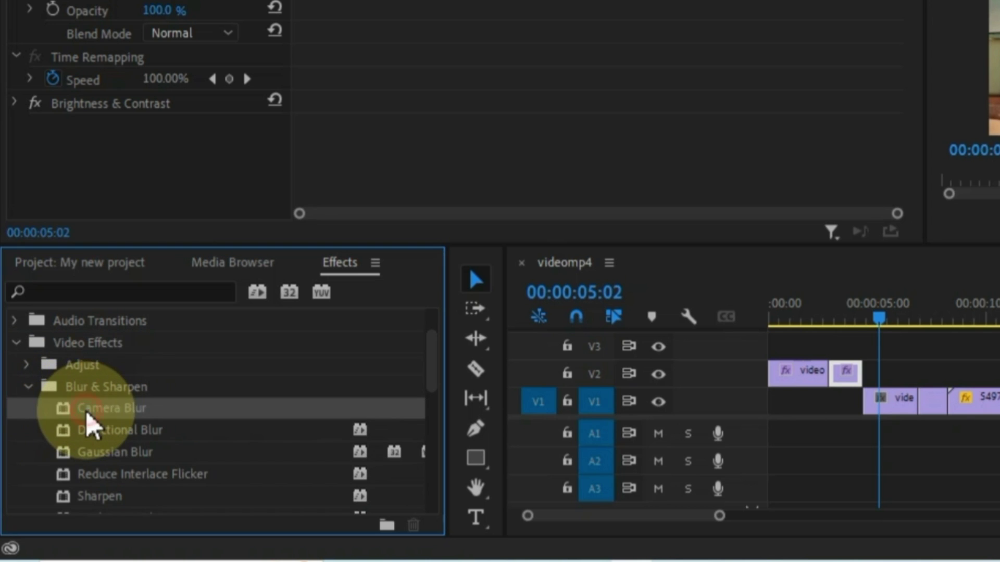
pyautogui.moveTo(878, 324)
pyautogui.mouseDown()
pyautogui.moveTo(988, 328)
pyautogui.moveTo(954, 342)
pyautogui.moveTo(959, 353)
pyautogui.mouseUp()
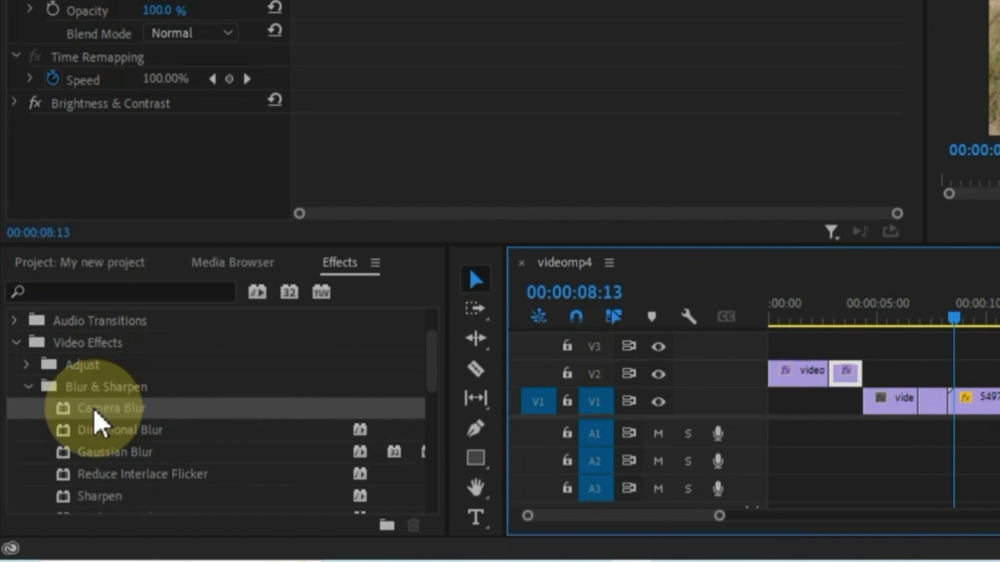
pyautogui.moveTo(100, 410); pyautogui.dragTo(645, 444)
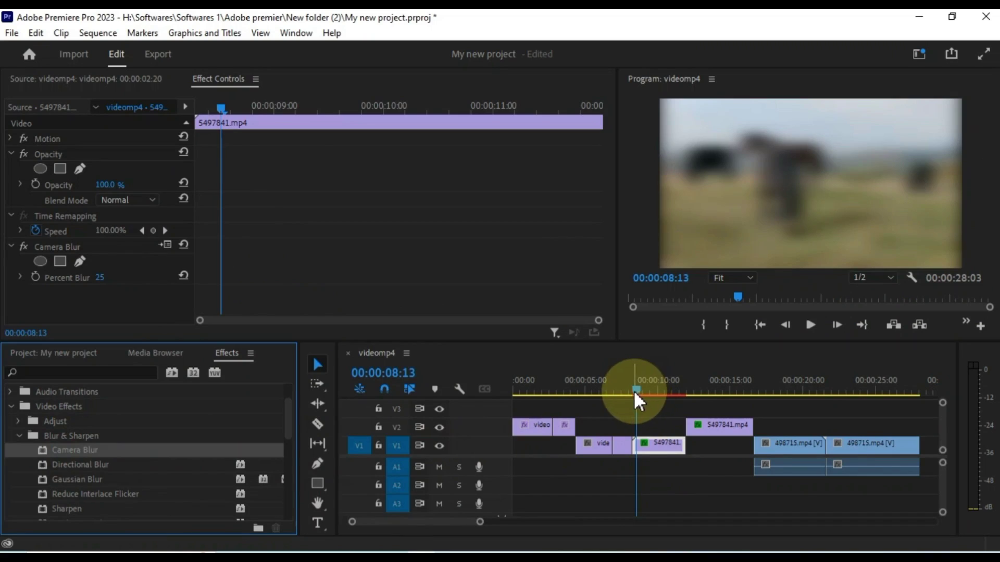
pyautogui.moveTo(635, 394); pyautogui.dragTo(636, 396)
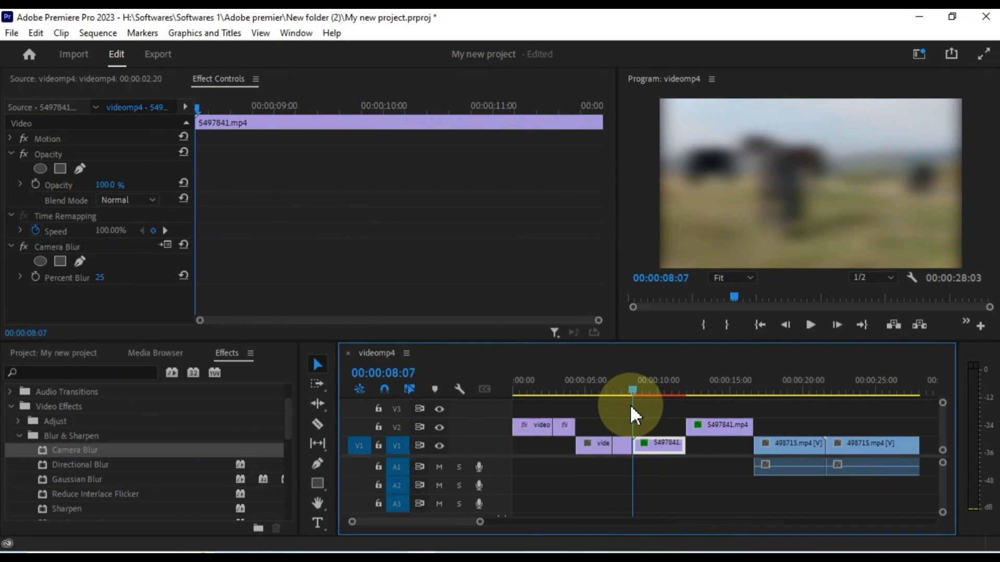
# Step: Set Percent Blur to 29, keyframe it at the clip start, then move to 09:21
pyautogui.doubleClick(659, 458)
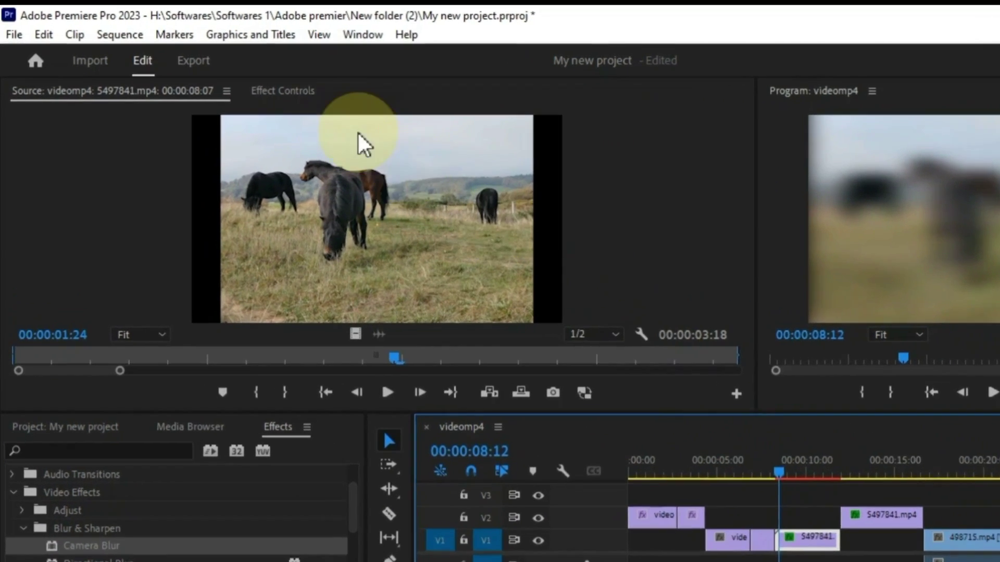
pyautogui.click(237, 82)
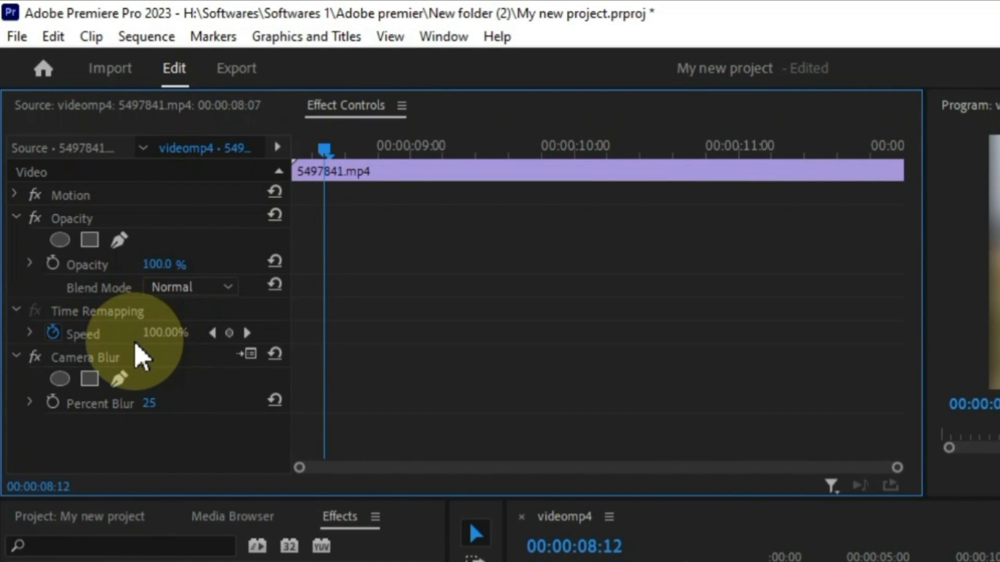
pyautogui.click(31, 404)
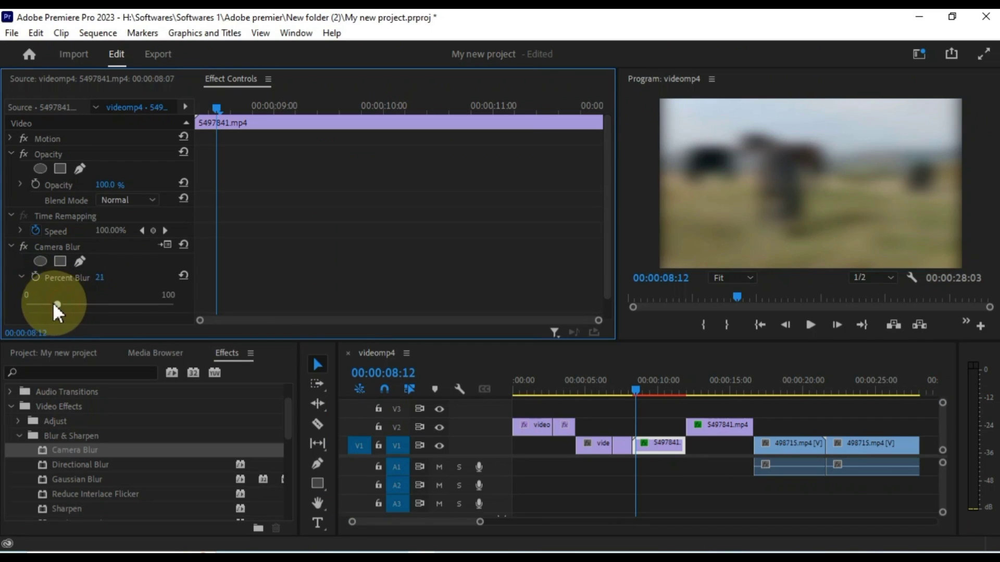
pyautogui.moveTo(52, 302); pyautogui.dragTo(67, 305)
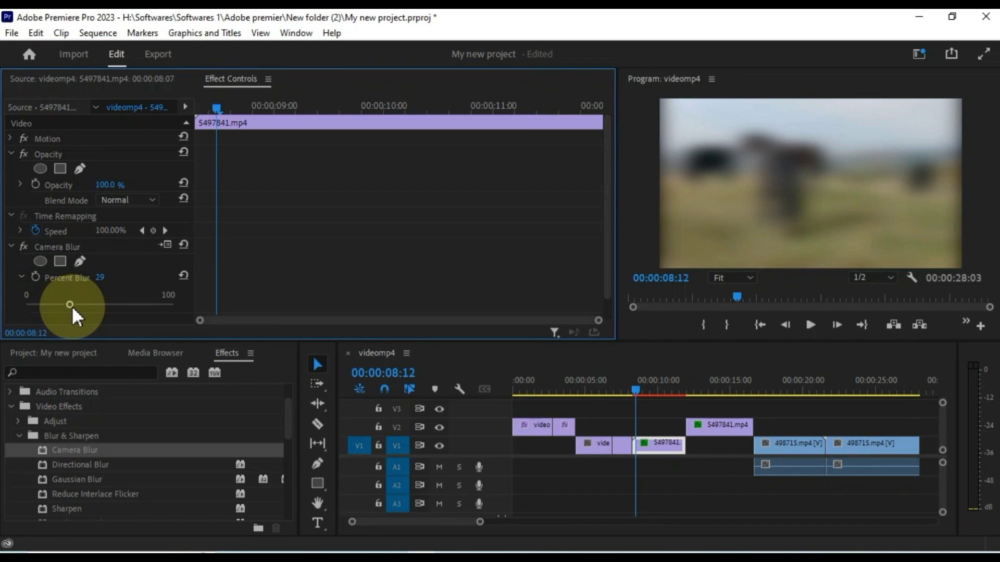
pyautogui.click(36, 277)
pyautogui.click(152, 246)
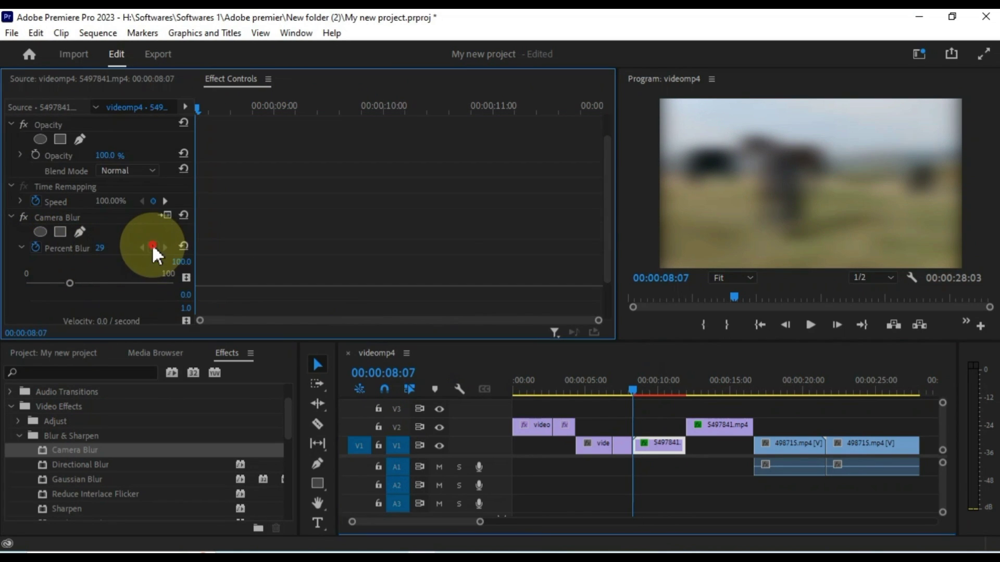
pyautogui.click(197, 247)
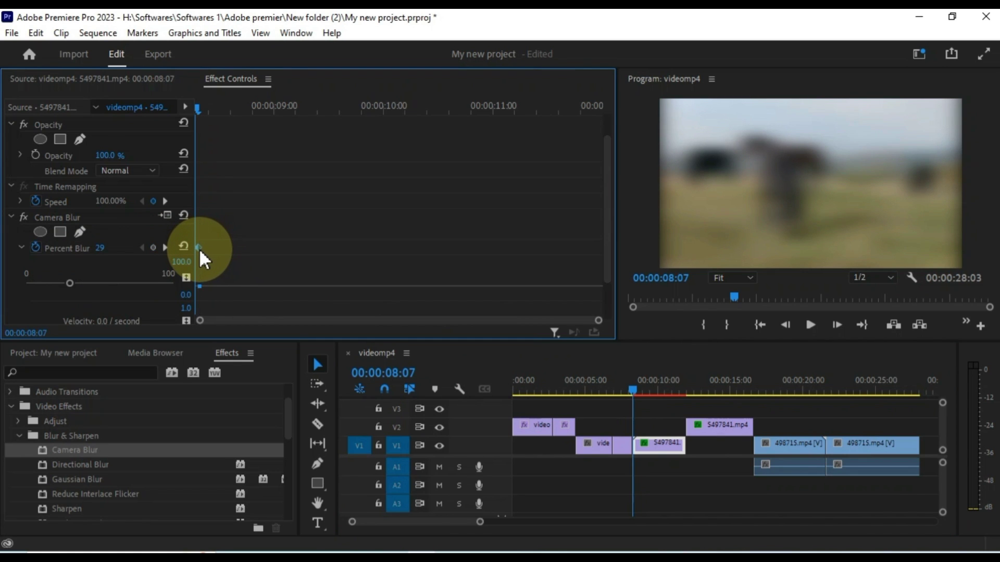
pyautogui.moveTo(634, 392); pyautogui.dragTo(655, 393)
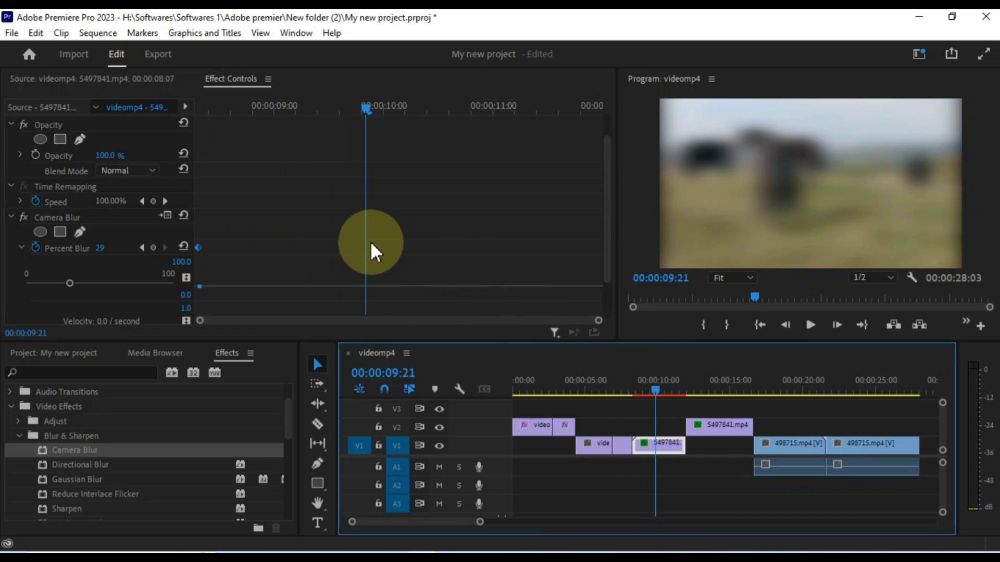
# Step: Add a Percent Blur keyframe at 09:21 set to 0 and scrub back to check
pyautogui.click(153, 248)
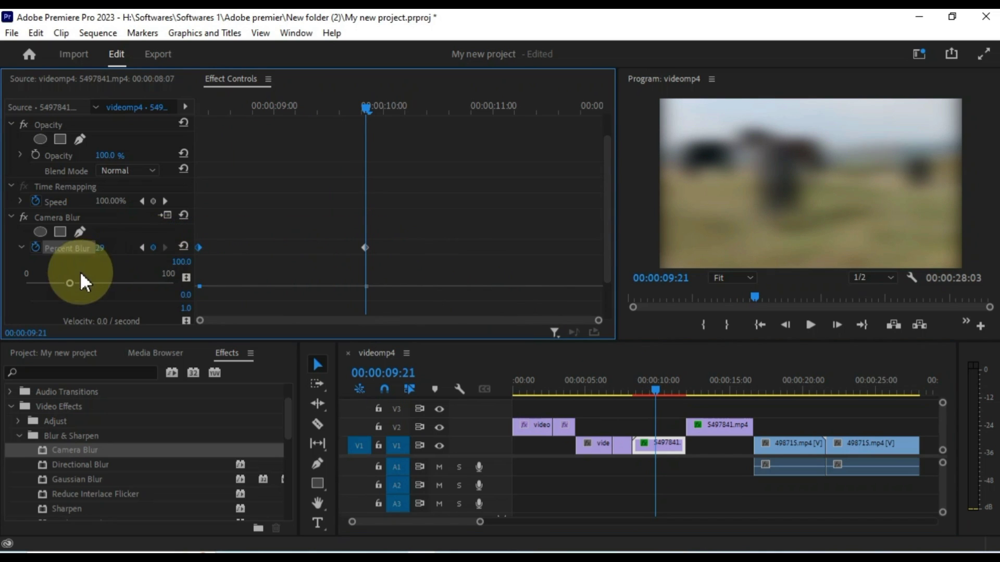
pyautogui.moveTo(69, 283); pyautogui.dragTo(19, 284)
pyautogui.moveTo(311, 286); pyautogui.dragTo(367, 297)
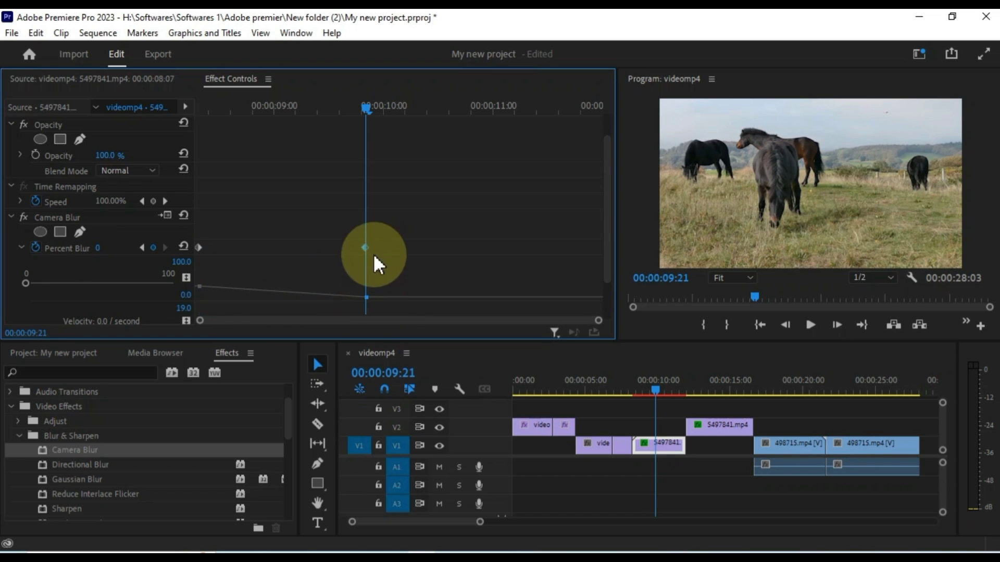
pyautogui.moveTo(367, 112)
pyautogui.mouseDown()
pyautogui.moveTo(198, 156)
pyautogui.moveTo(325, 192)
pyautogui.moveTo(301, 217)
pyautogui.moveTo(190, 232)
pyautogui.mouseUp()
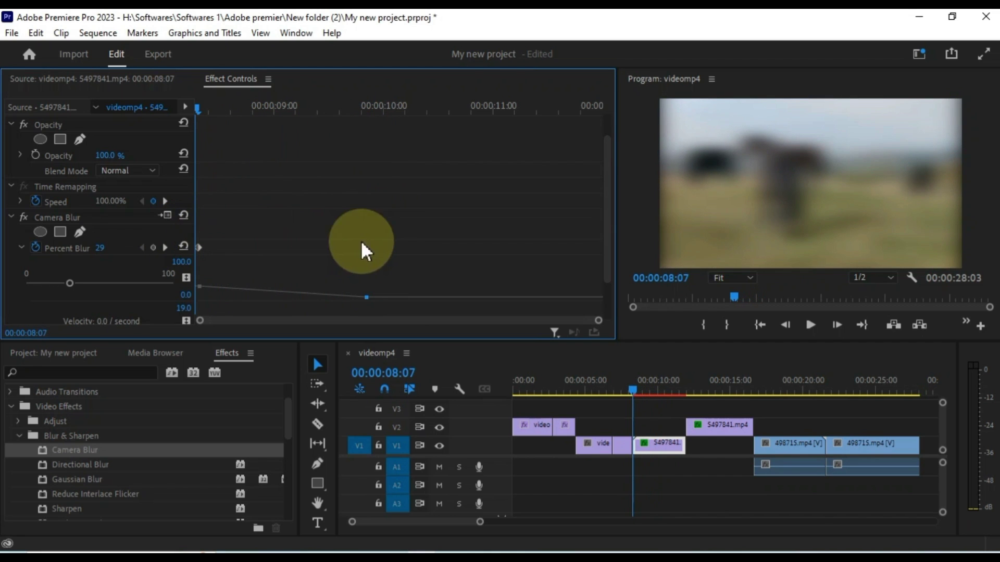
# Step: Play the horse clip twice to watch the blur fade to sharp
pyautogui.click(807, 324)
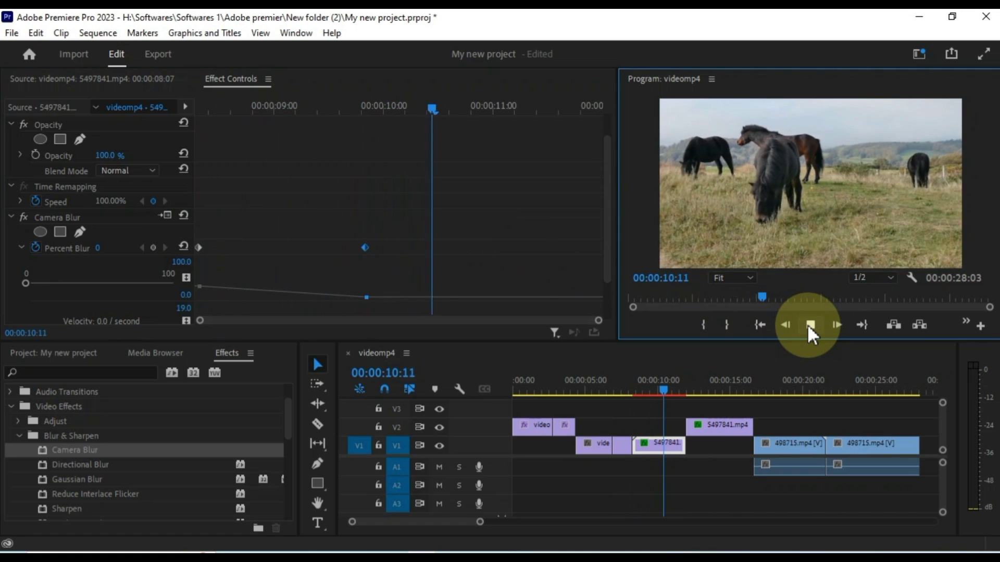
pyautogui.press('space')
pyautogui.click(633, 388)
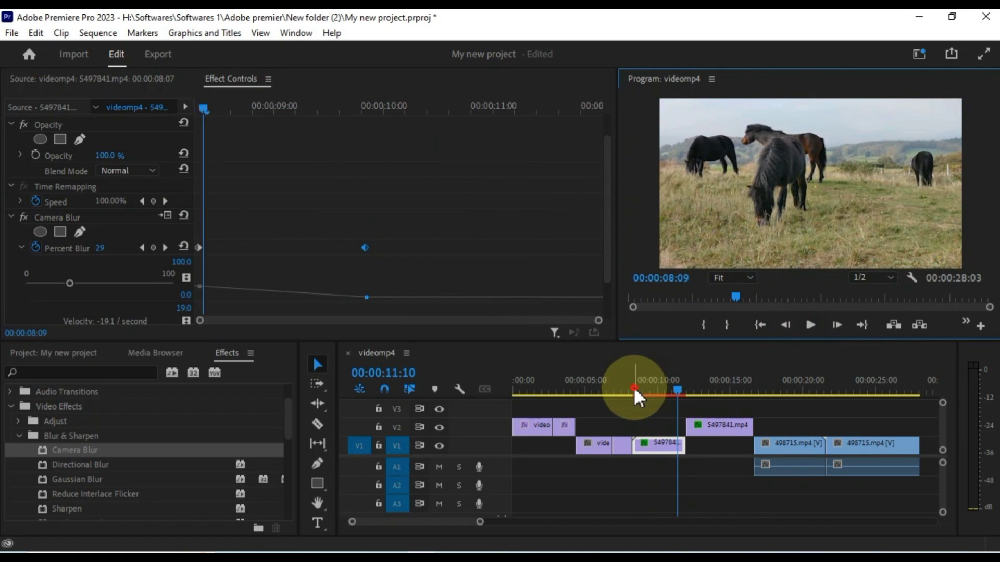
pyautogui.click(811, 324)
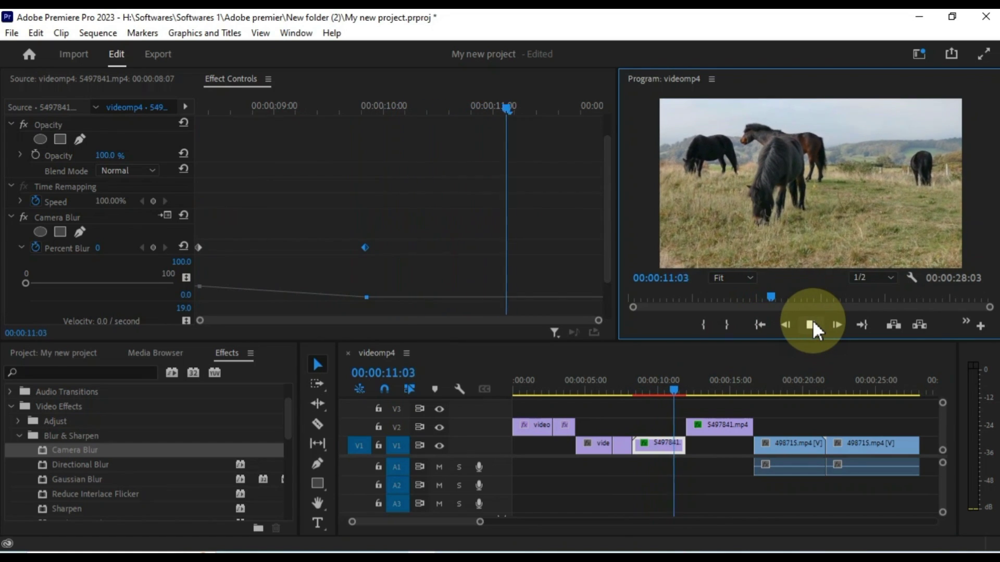
pyautogui.click(811, 324)
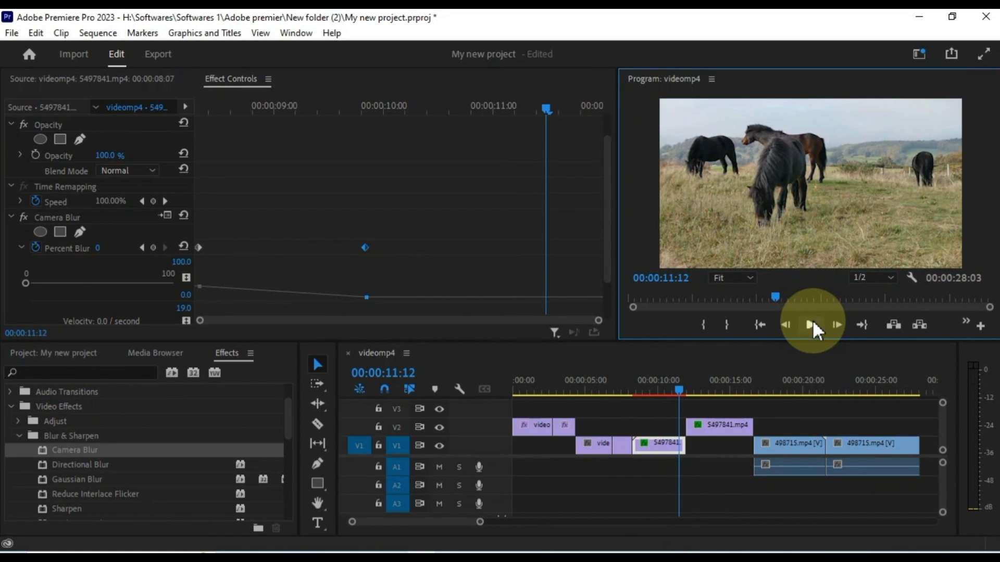
# Step: Drag Color Emboss from Stylize onto the first 498715.mp4 clip
pyautogui.click(21, 435)
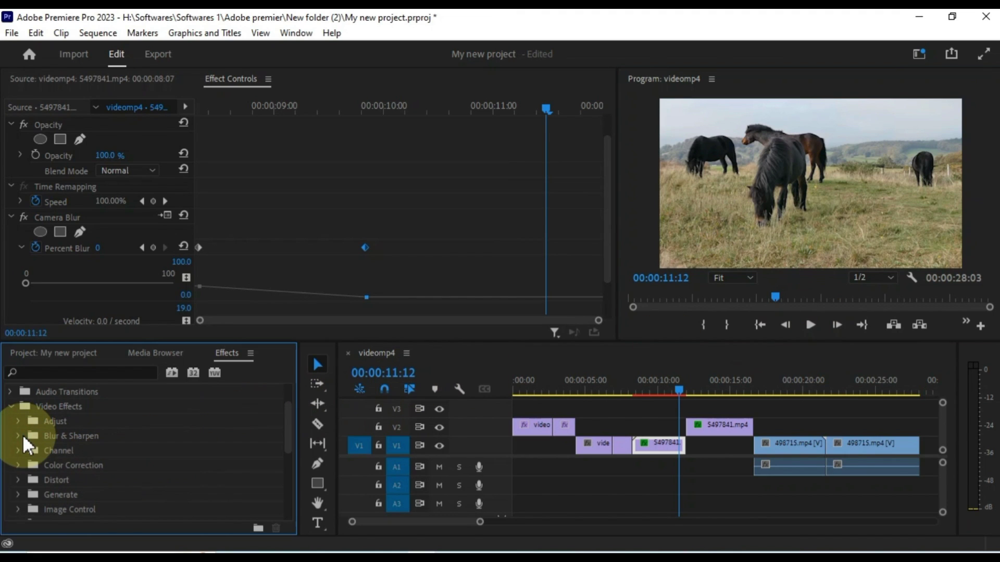
pyautogui.scroll(-2, 67, 476)
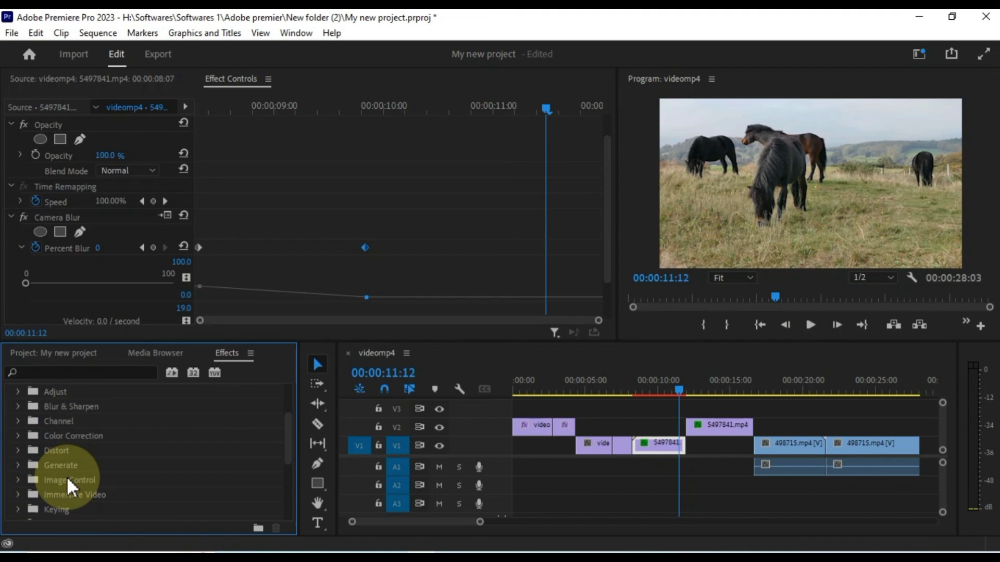
pyautogui.scroll(-2, 66, 476)
pyautogui.scroll(-1, 67, 476)
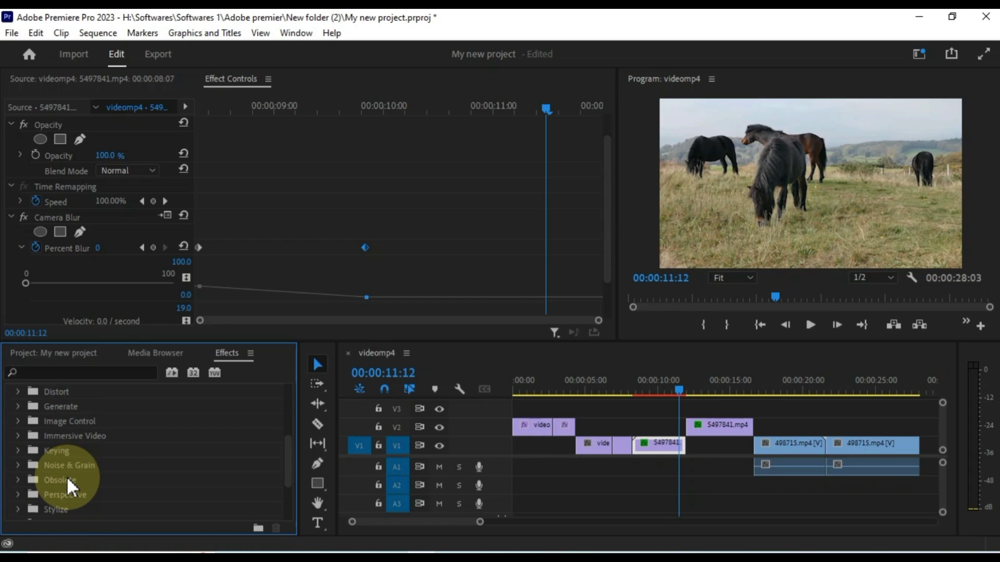
pyautogui.scroll(-1, 67, 477)
pyautogui.click(18, 495)
pyautogui.scroll(-1, 58, 489)
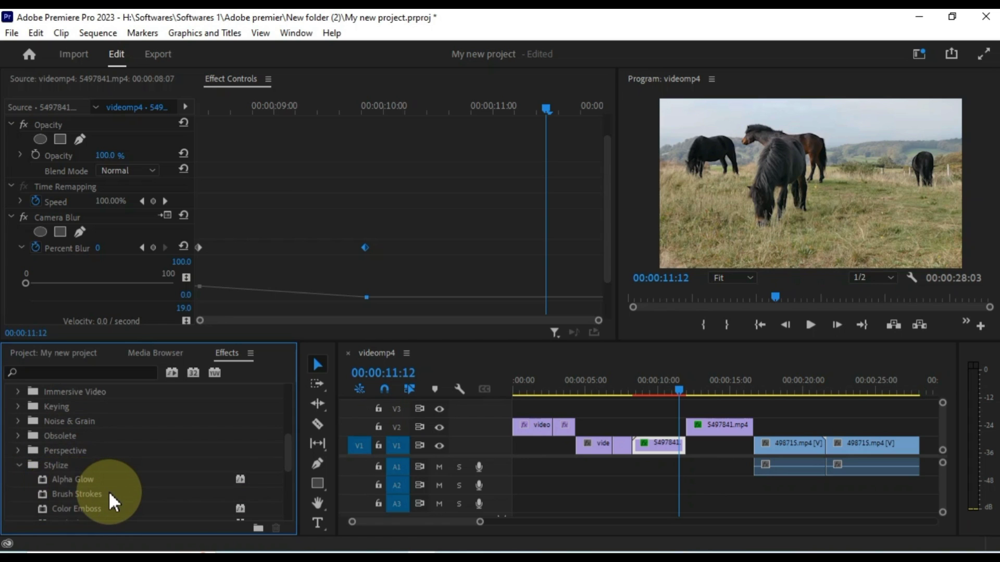
pyautogui.scroll(-1, 109, 491)
pyautogui.scroll(-1, 72, 480)
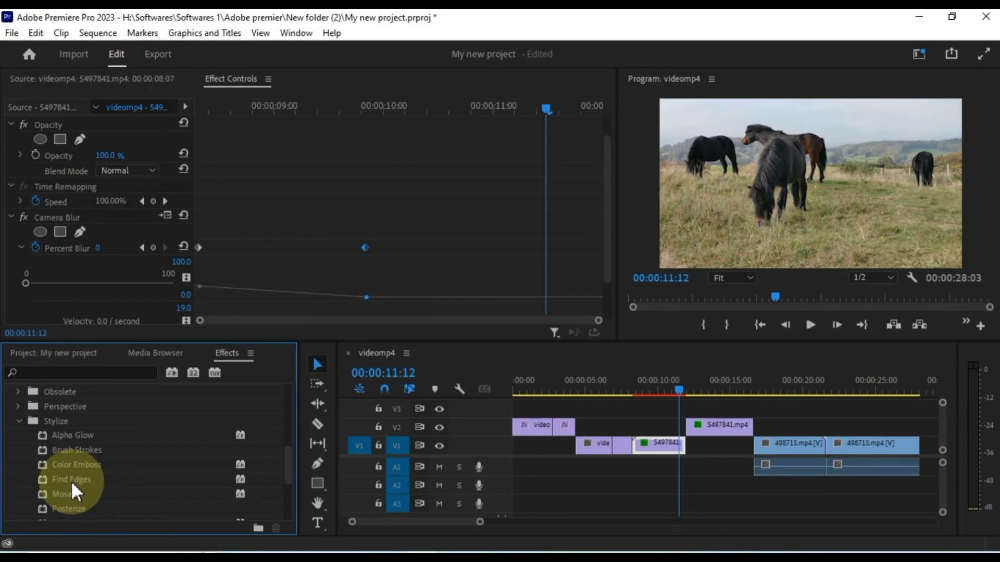
pyautogui.click(64, 462)
pyautogui.moveTo(63, 462); pyautogui.dragTo(784, 445)
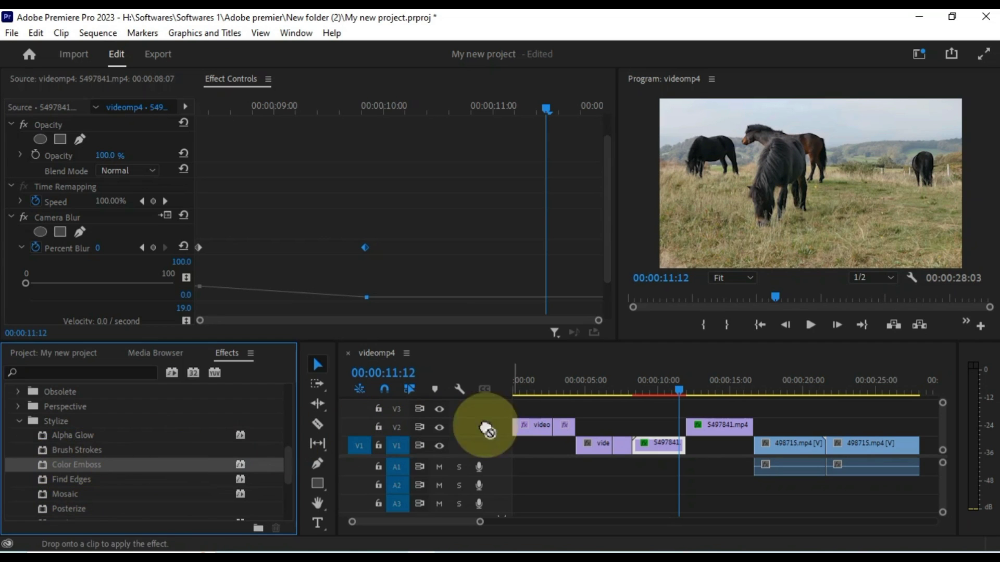
# Step: Preview the embossed 498715.mp4 clip and add Posterize at level 7
pyautogui.click(772, 388)
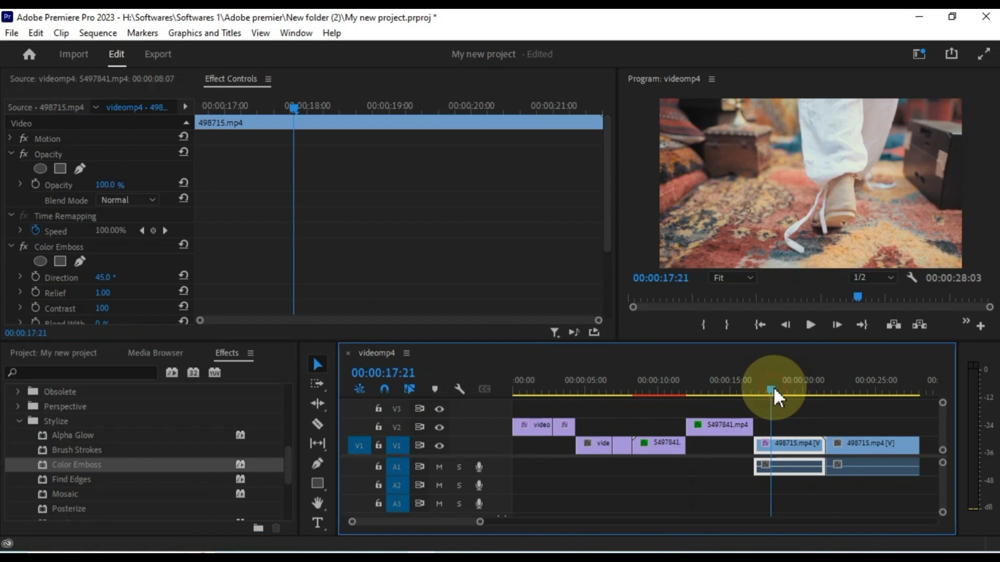
pyautogui.moveTo(790, 395); pyautogui.dragTo(790, 401)
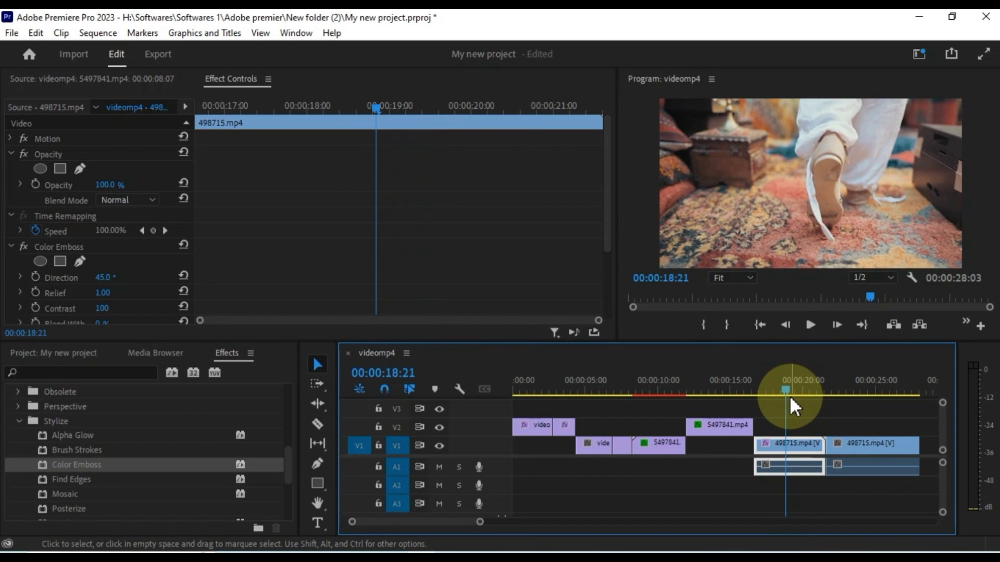
pyautogui.click(191, 469)
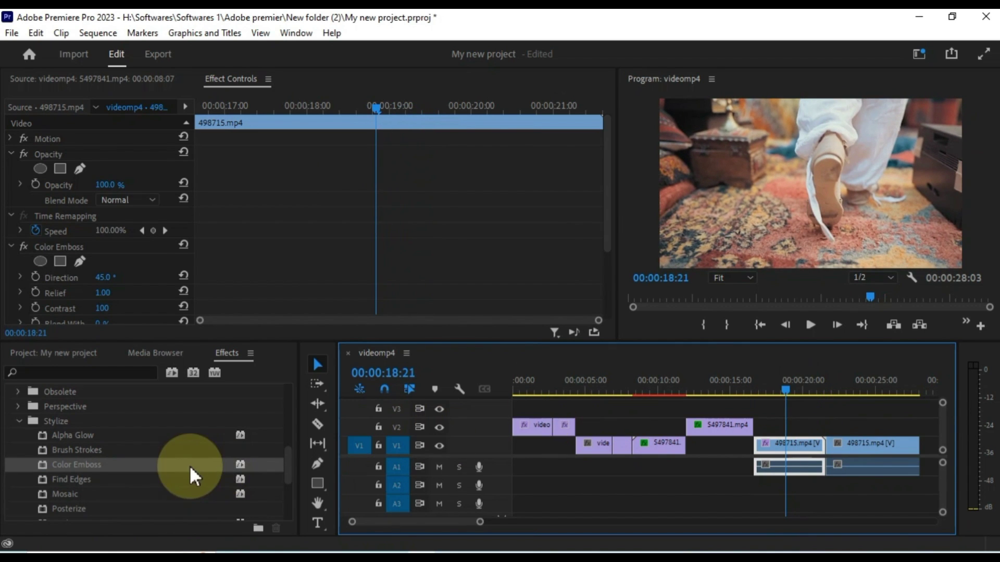
pyautogui.scroll(-1, 85, 487)
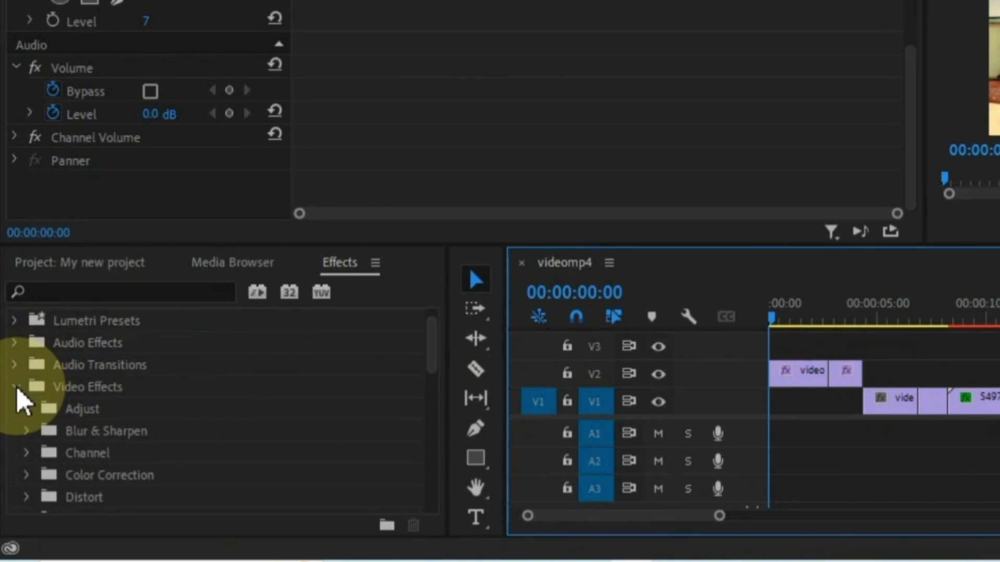
# Step: Drop the Slide > Push transition onto the cut within the V2 clip
pyautogui.click(15, 388)
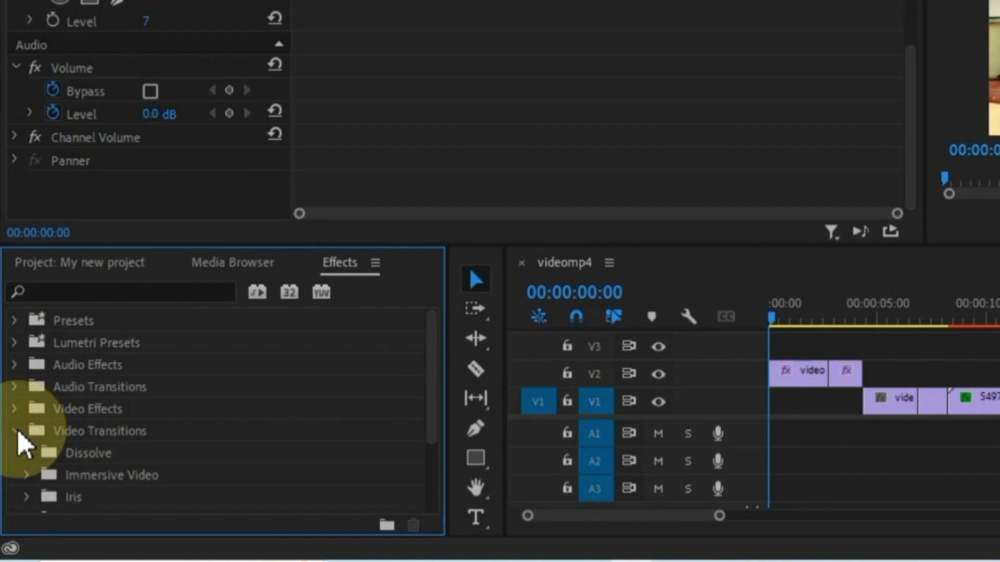
pyautogui.scroll(-1, 72, 462)
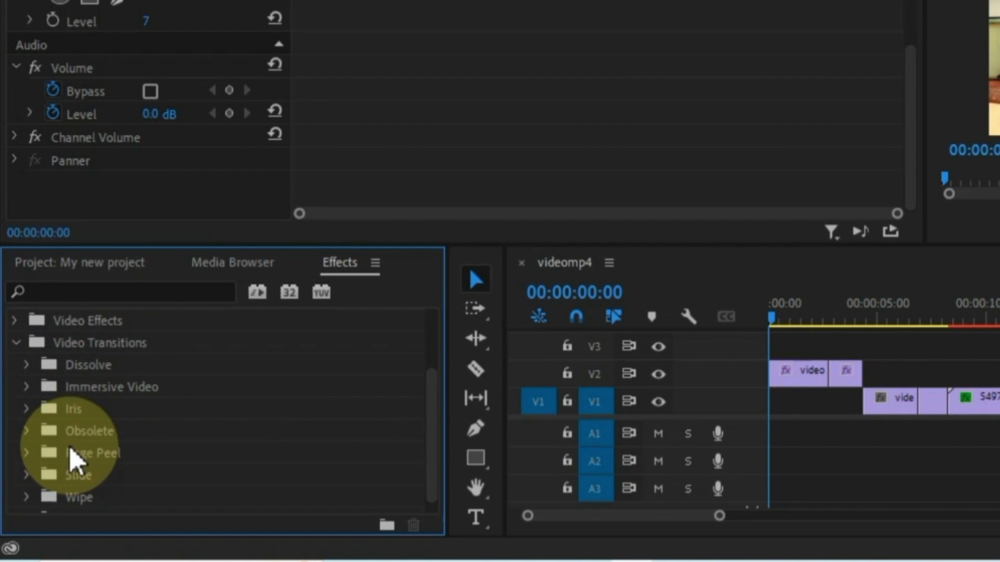
pyautogui.click(26, 365)
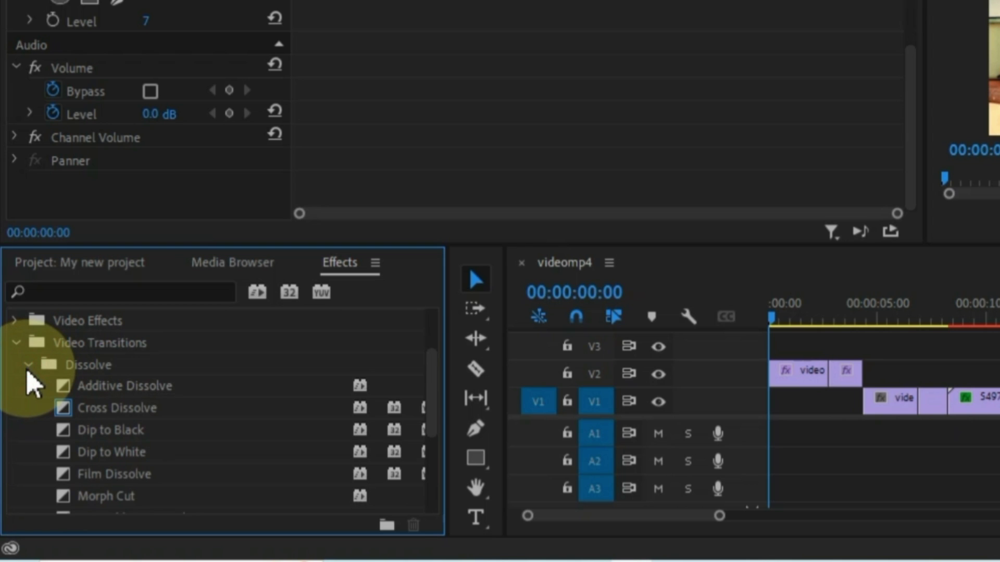
pyautogui.click(27, 366)
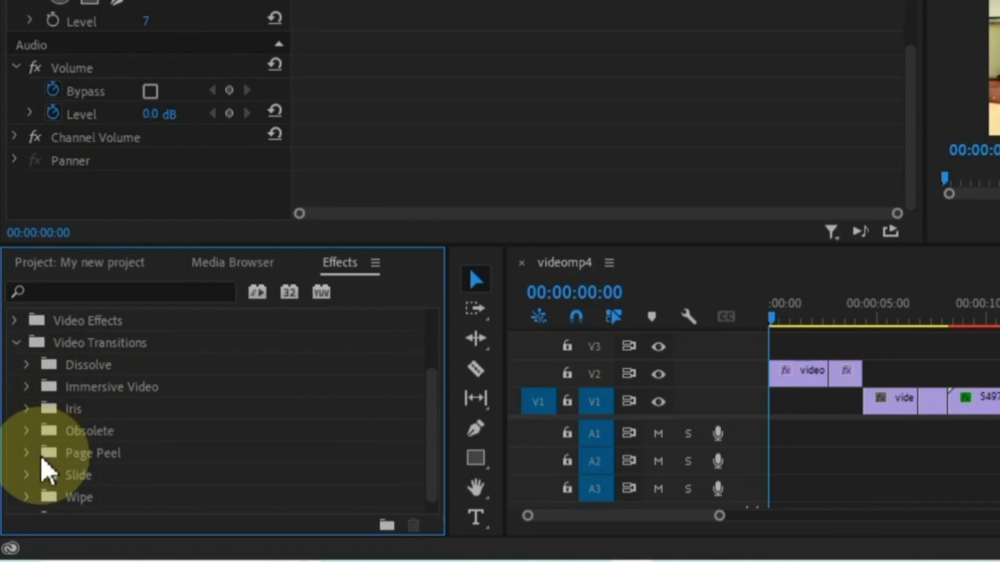
pyautogui.scroll(-1, 31, 479)
pyautogui.click(94, 436)
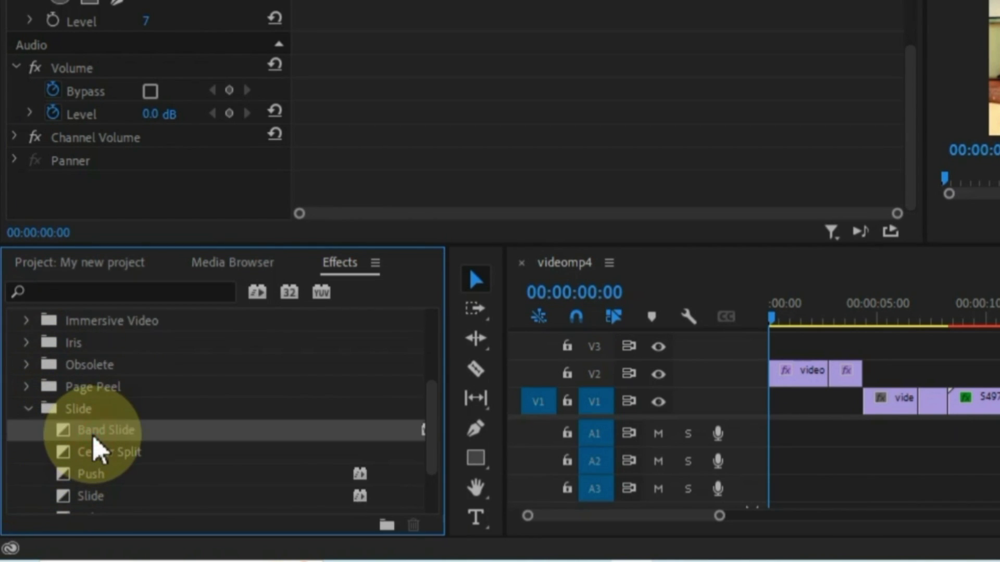
pyautogui.scroll(-1, 86, 446)
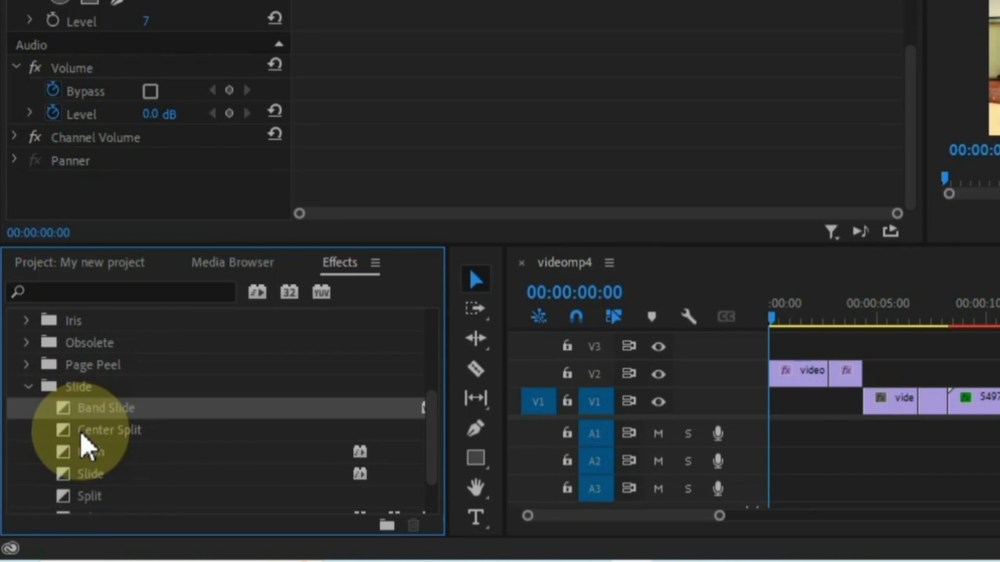
pyautogui.click(82, 456)
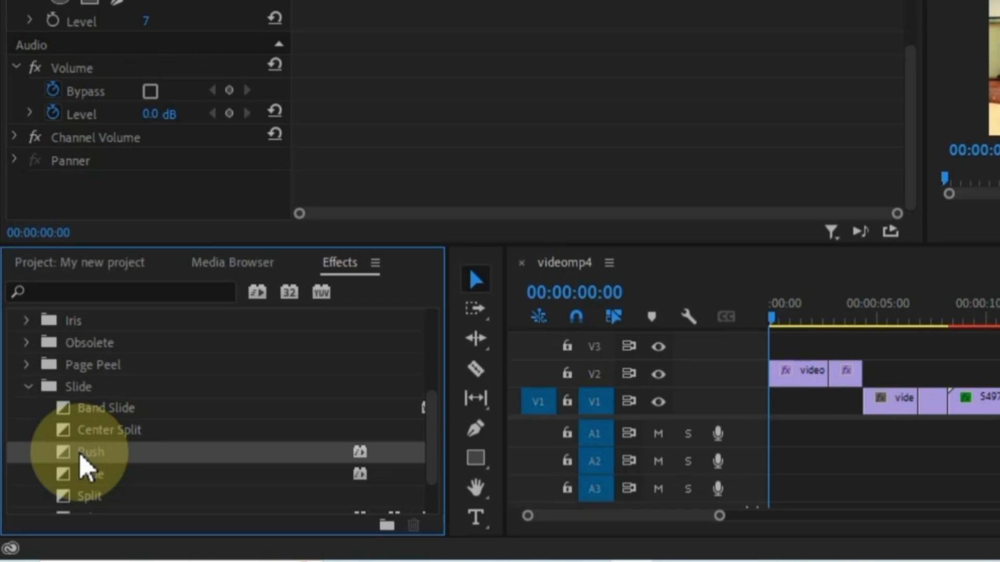
pyautogui.moveTo(79, 457); pyautogui.dragTo(610, 383)
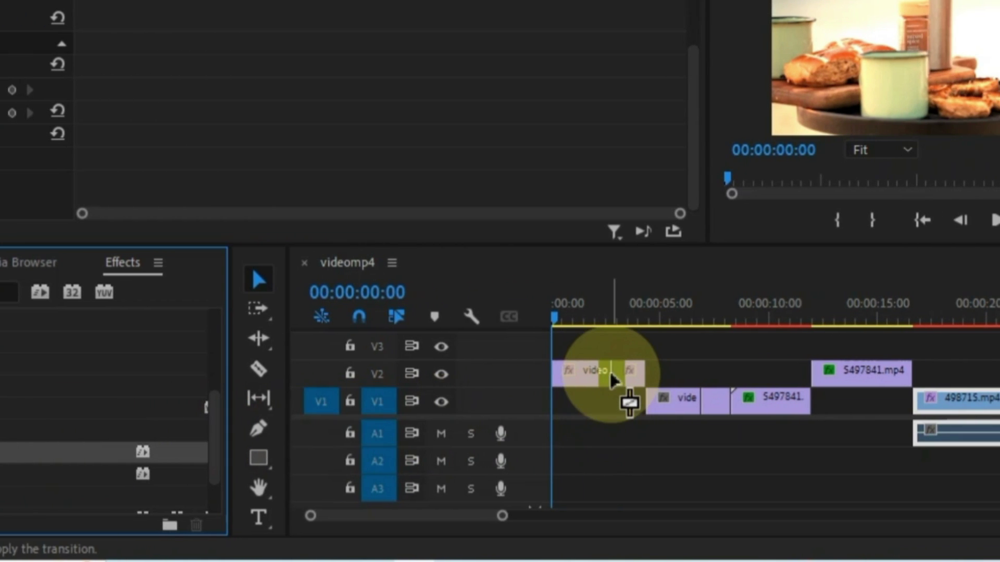
# Step: Scrub through and play back the Push transition at the second-track cut
pyautogui.click(542, 389)
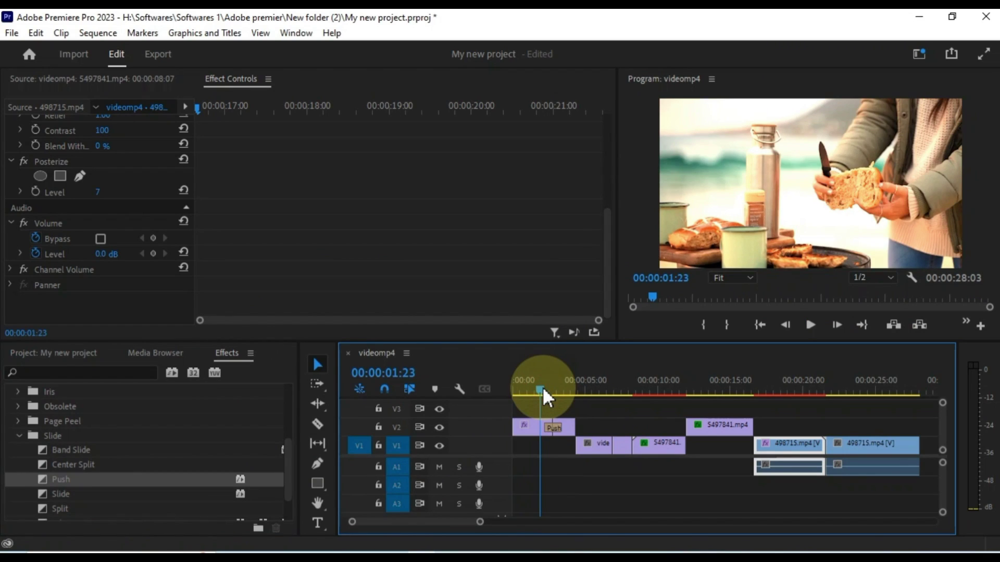
pyautogui.moveTo(543, 389); pyautogui.dragTo(562, 392)
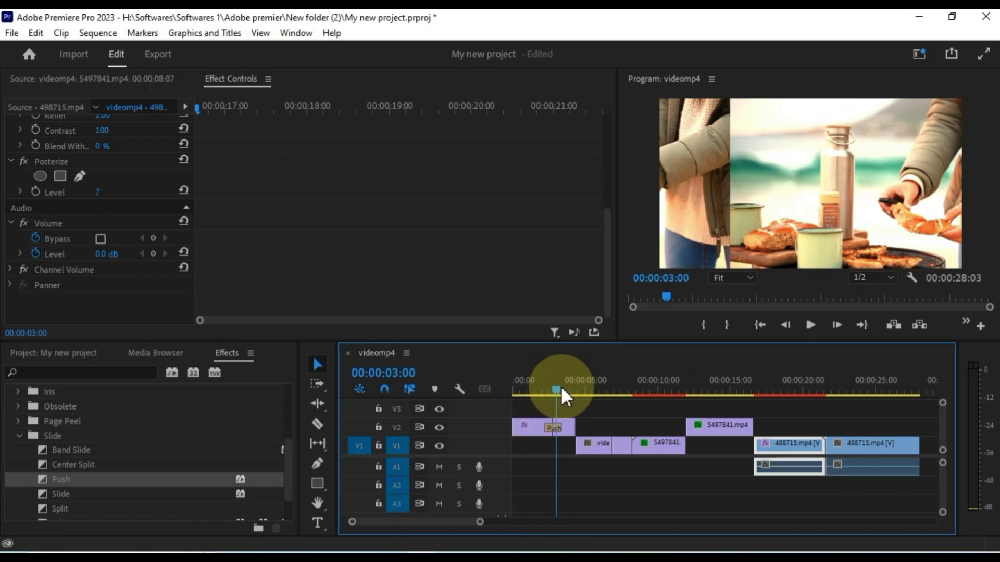
pyautogui.moveTo(562, 389); pyautogui.dragTo(529, 402)
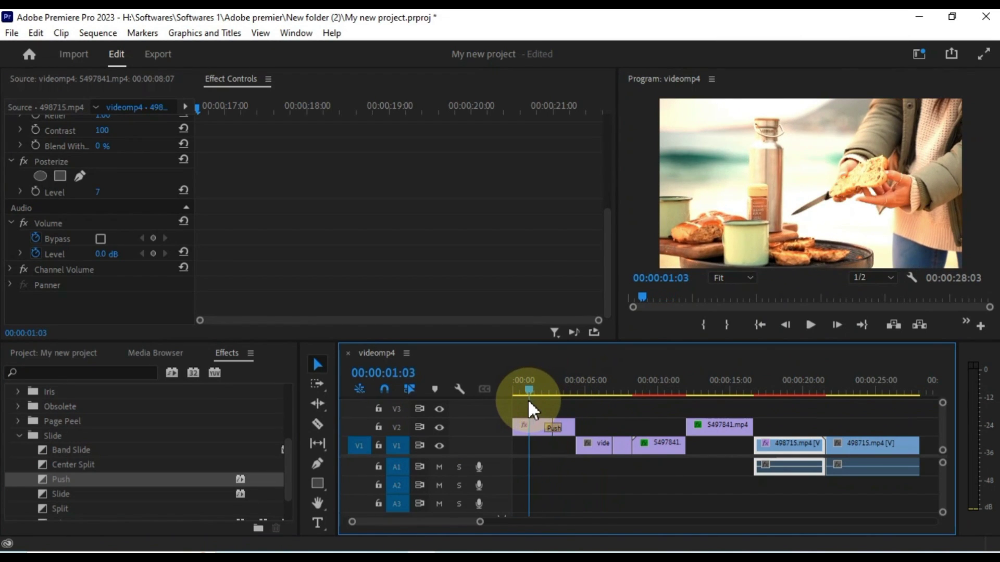
pyautogui.click(810, 325)
pyautogui.hotkey('ctrl', 'd')
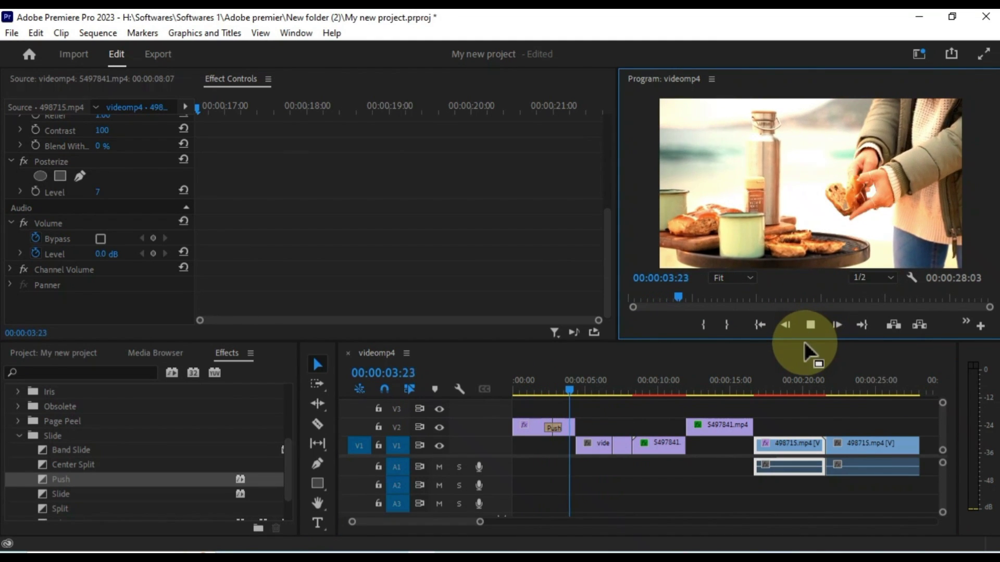
# Step: Place a Split transition on the first V1 edit point
pyautogui.moveTo(587, 396); pyautogui.dragTo(592, 401)
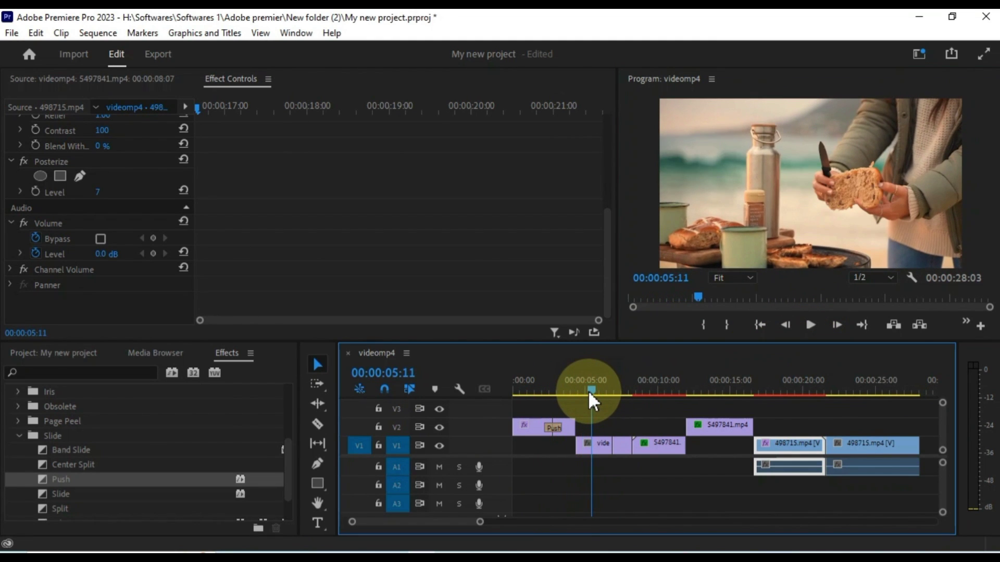
pyautogui.scroll(-2, 100, 479)
pyautogui.moveTo(63, 480)
pyautogui.mouseDown()
pyautogui.moveTo(394, 472)
pyautogui.moveTo(608, 449)
pyautogui.mouseUp()
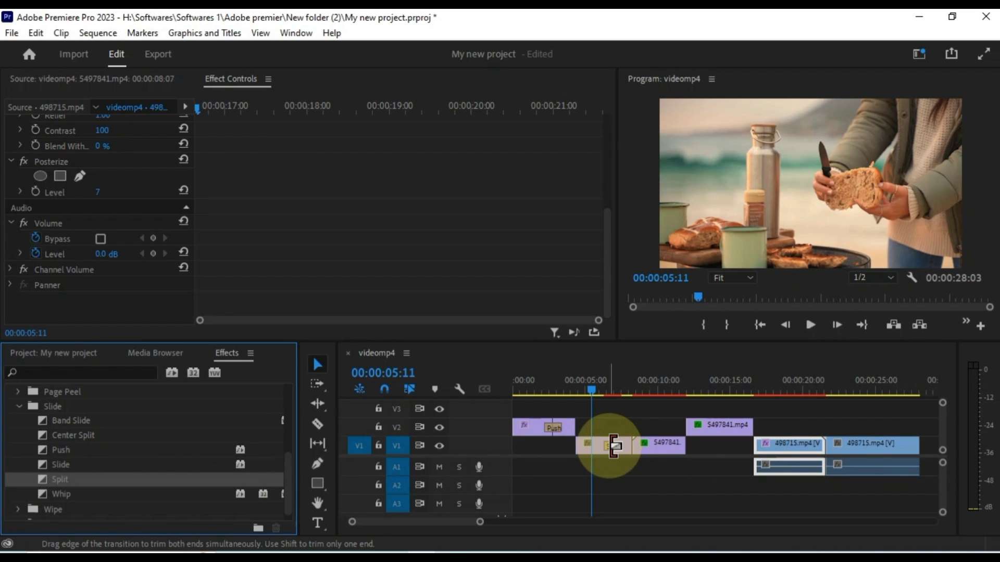
# Step: Play back the Split transition at the first V1 cut
pyautogui.click(810, 324)
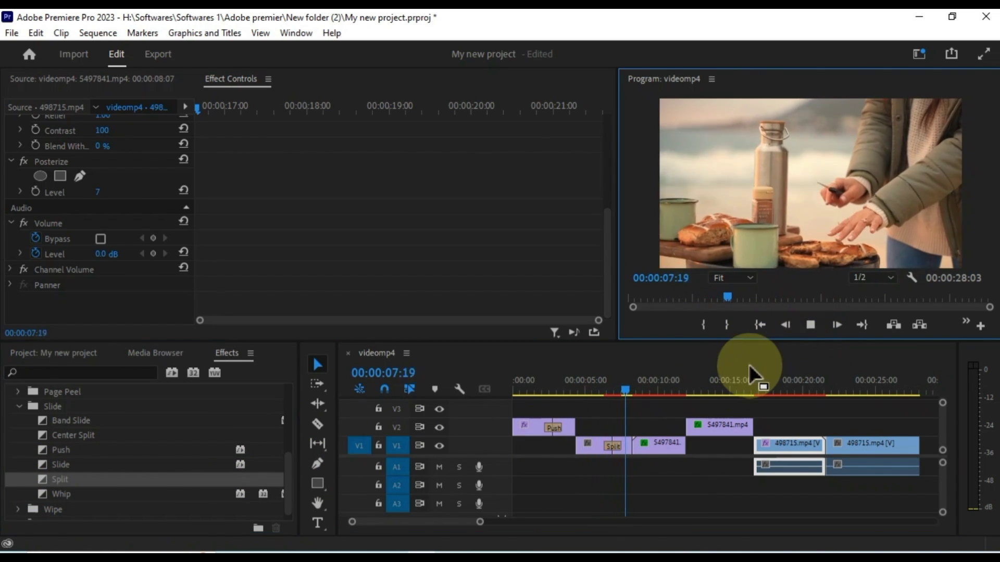
pyautogui.click(810, 325)
pyautogui.click(732, 442)
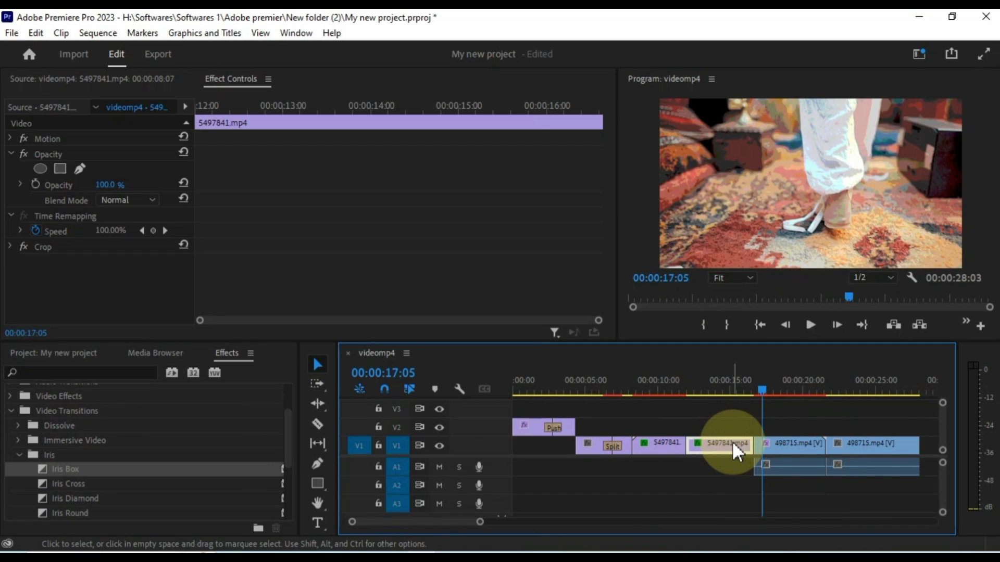
# Step: Try Iris Box between the two 5497841.mp4 clips, scrub it, then delete it
pyautogui.click(710, 389)
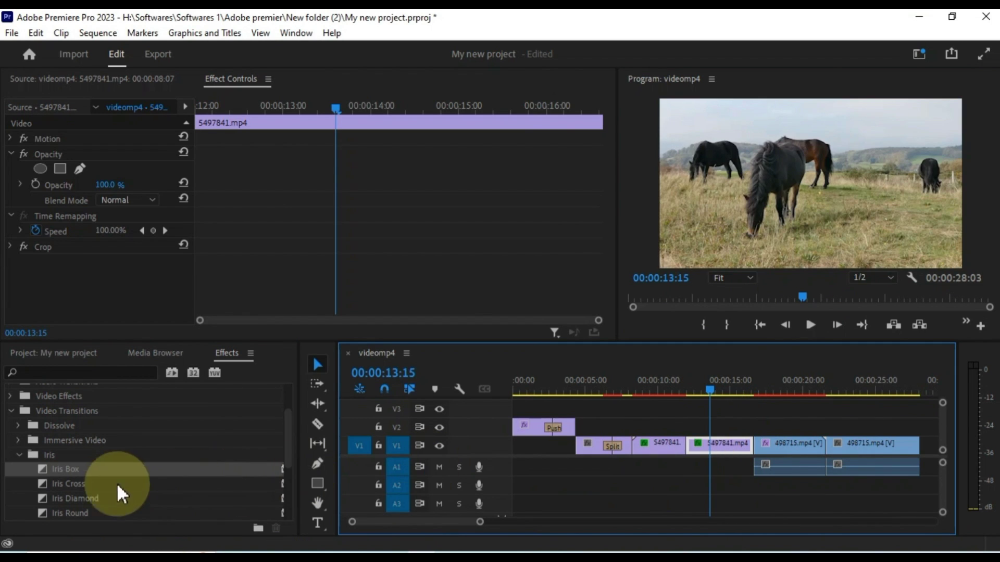
pyautogui.moveTo(68, 469); pyautogui.dragTo(686, 445)
pyautogui.click(676, 390)
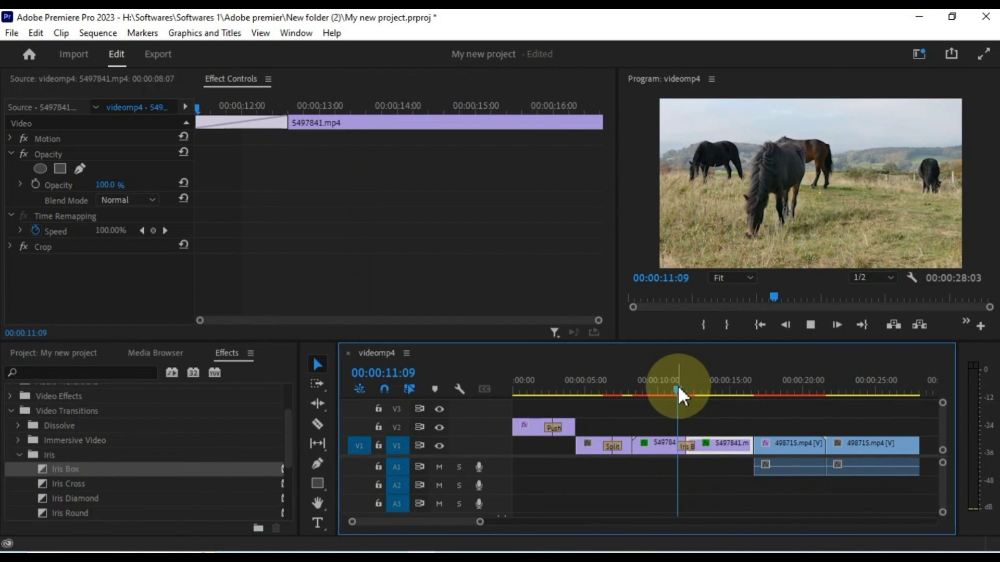
pyautogui.moveTo(678, 390); pyautogui.dragTo(692, 395)
pyautogui.click(689, 446)
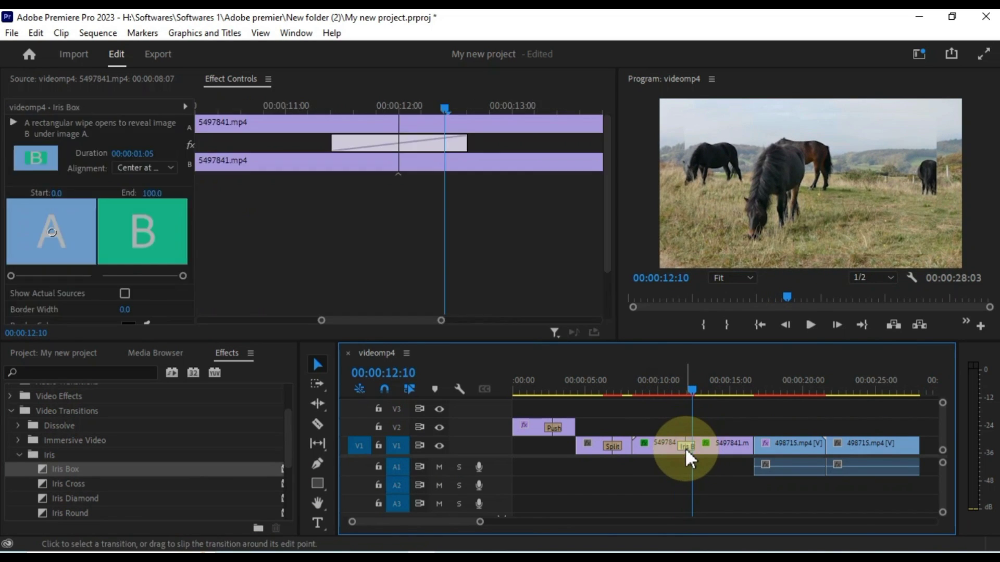
pyautogui.press('Delete')
# Step: Add Additive Dissolve before the first 498715.mp4 clip and play it back
pyautogui.click(19, 425)
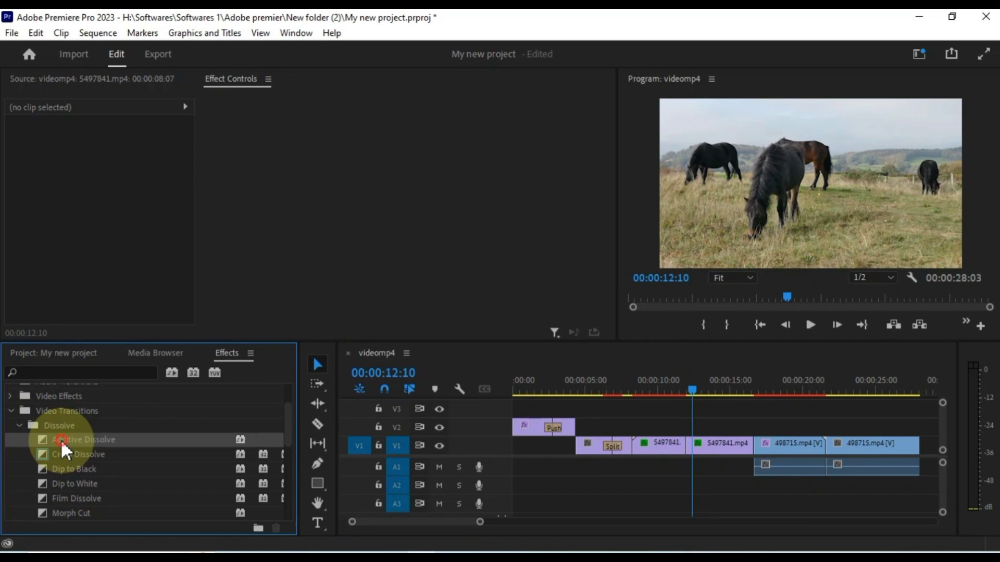
pyautogui.moveTo(65, 454); pyautogui.dragTo(661, 449)
pyautogui.moveTo(756, 443); pyautogui.dragTo(755, 445)
pyautogui.click(744, 396)
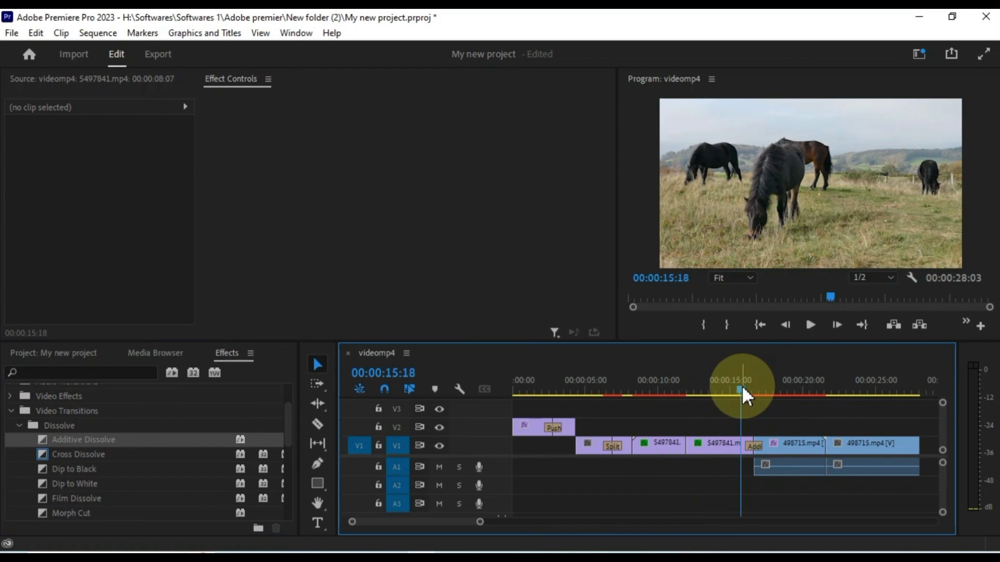
pyautogui.press('space')
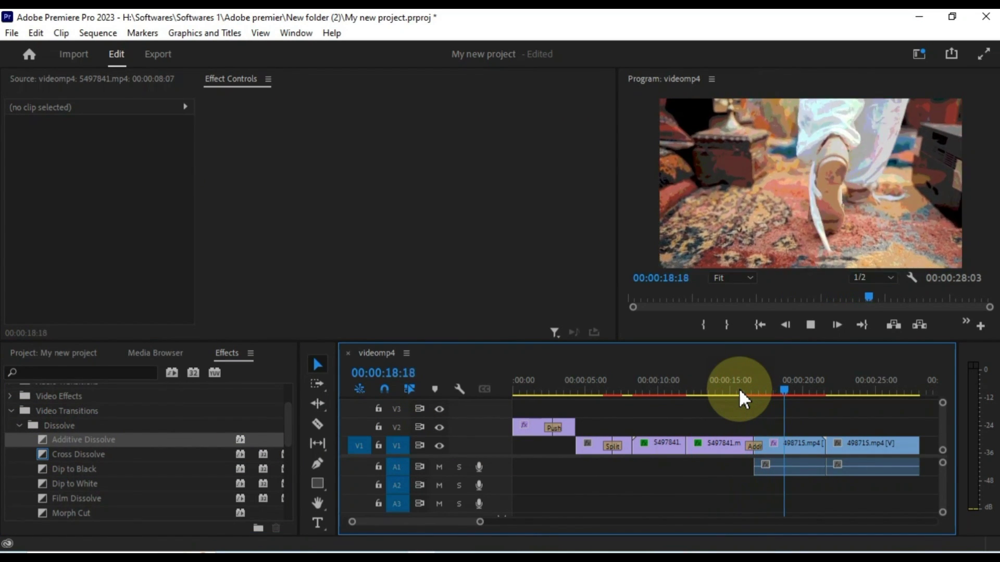
pyautogui.press('space')
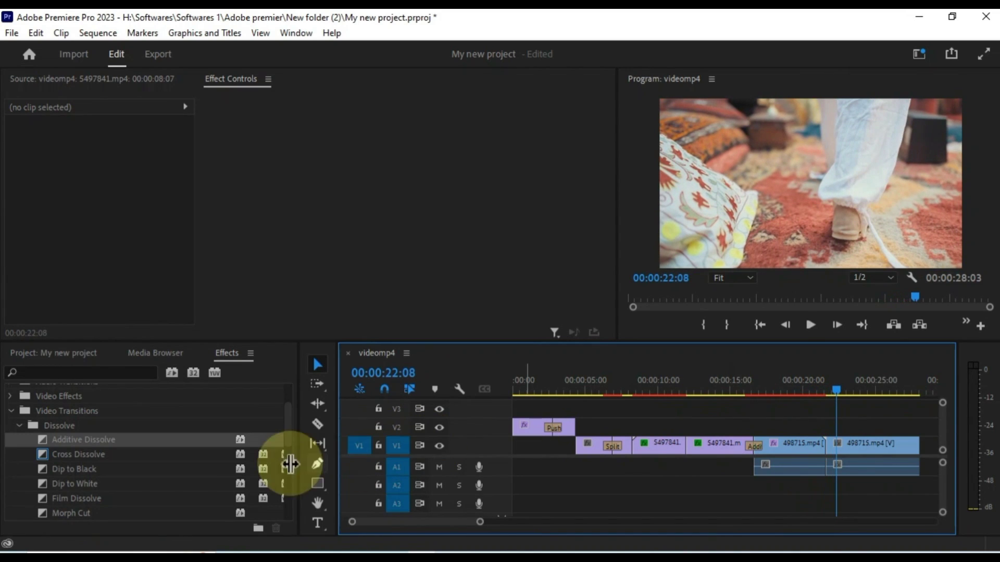
# Step: Add Film Dissolve between the two 498715.mp4 clips and replay it
pyautogui.moveTo(52, 499); pyautogui.dragTo(786, 455)
pyautogui.click(802, 395)
pyautogui.press('space')
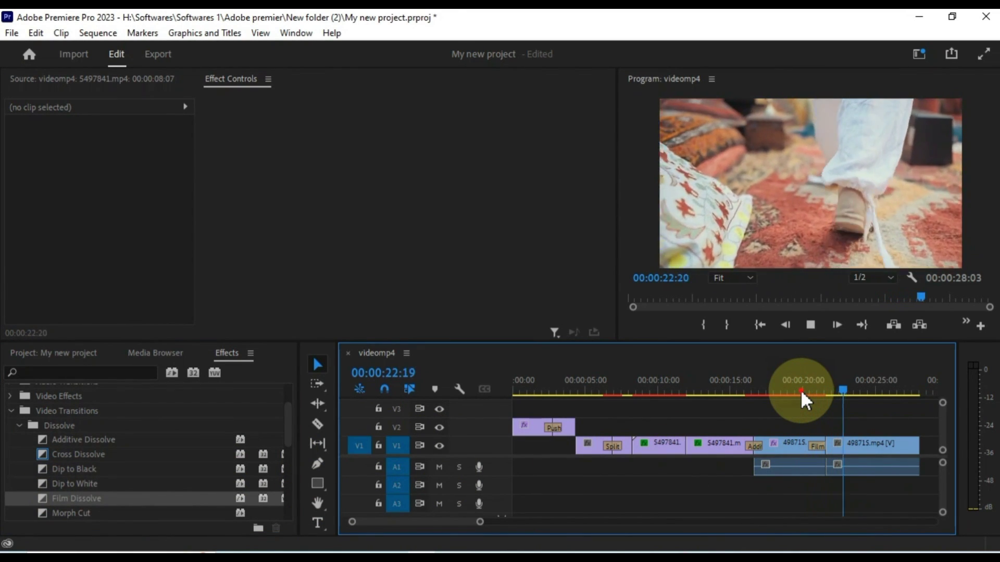
pyautogui.click(801, 392)
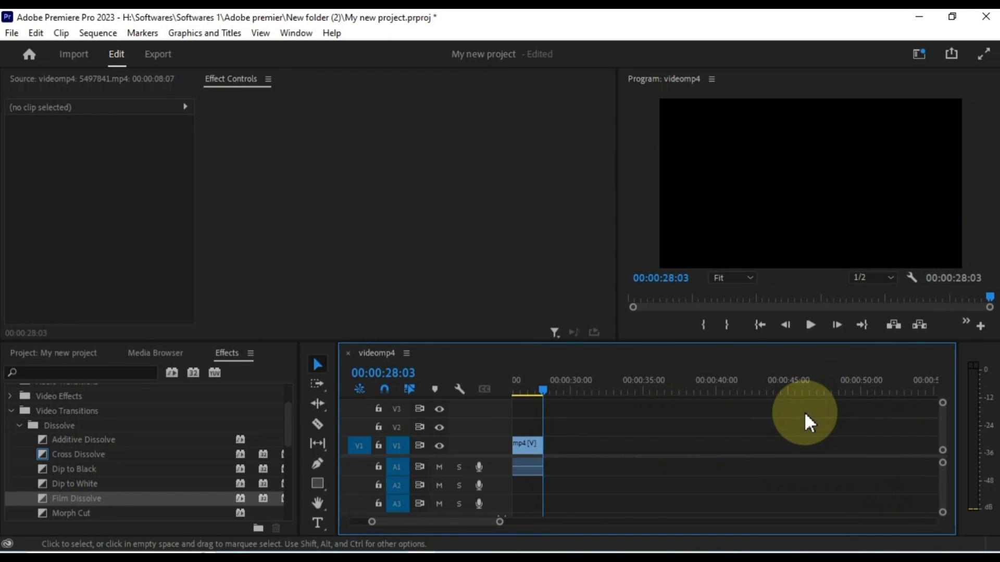
pyautogui.scroll(3, 495, 531)
pyautogui.scroll(3, 476, 534)
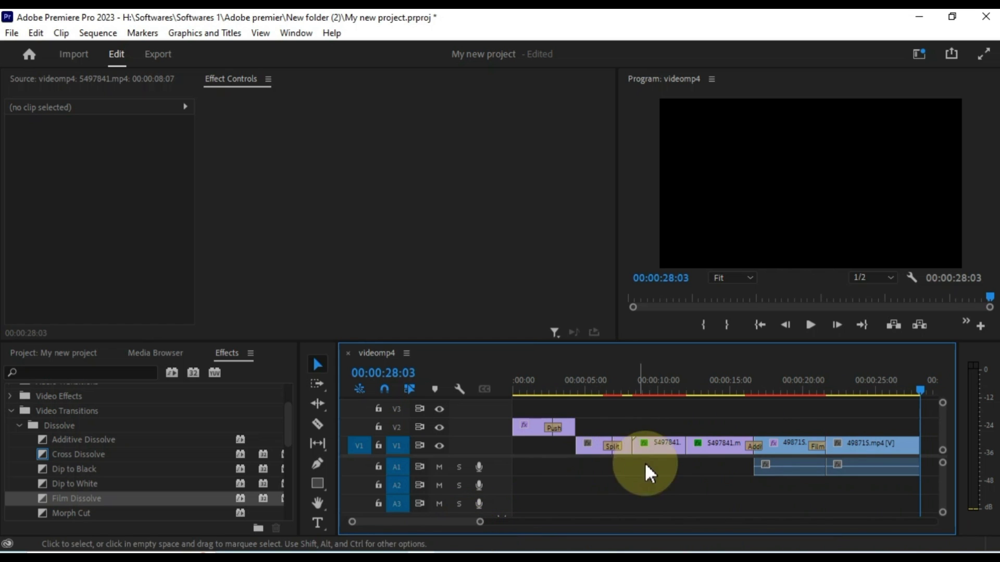
# Step: Reset the Learning workspace to its saved layout from the workspace options menu
pyautogui.click(301, 36)
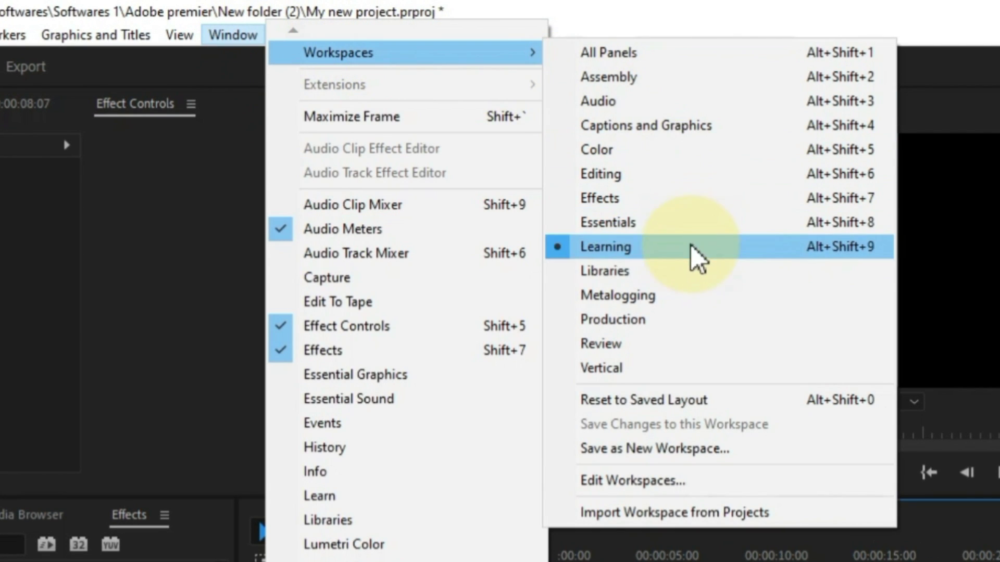
pyautogui.moveTo(339, 52)
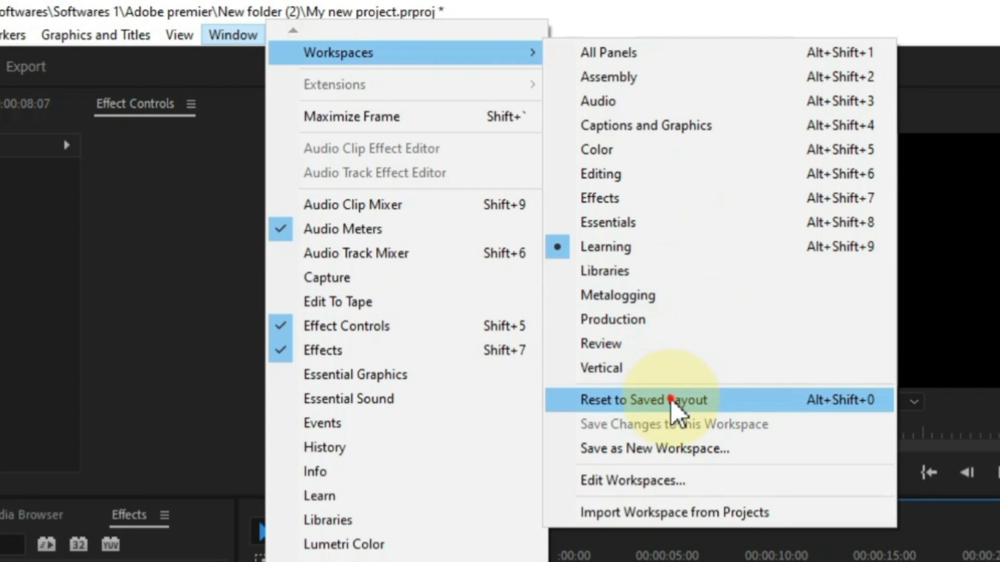
pyautogui.click(671, 401)
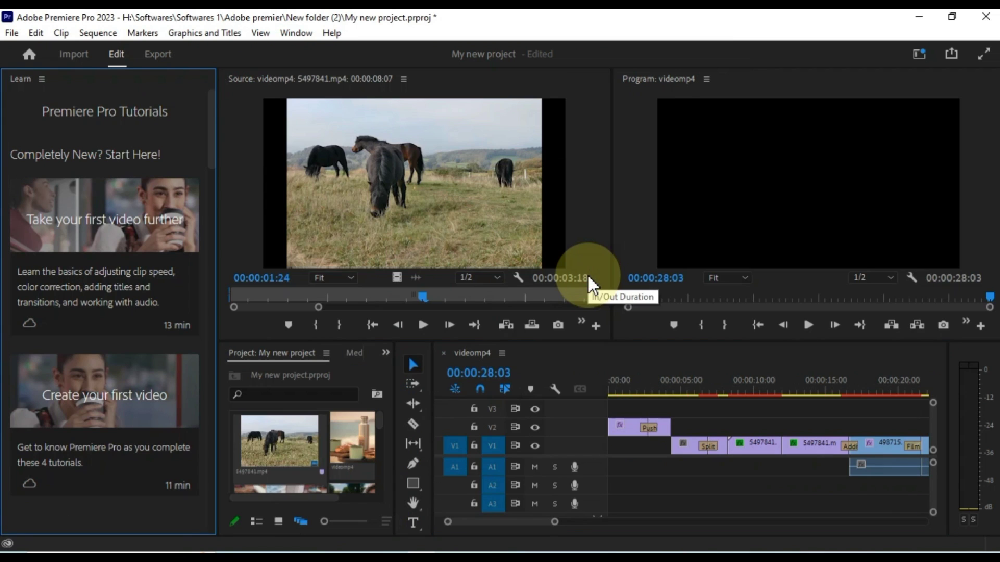